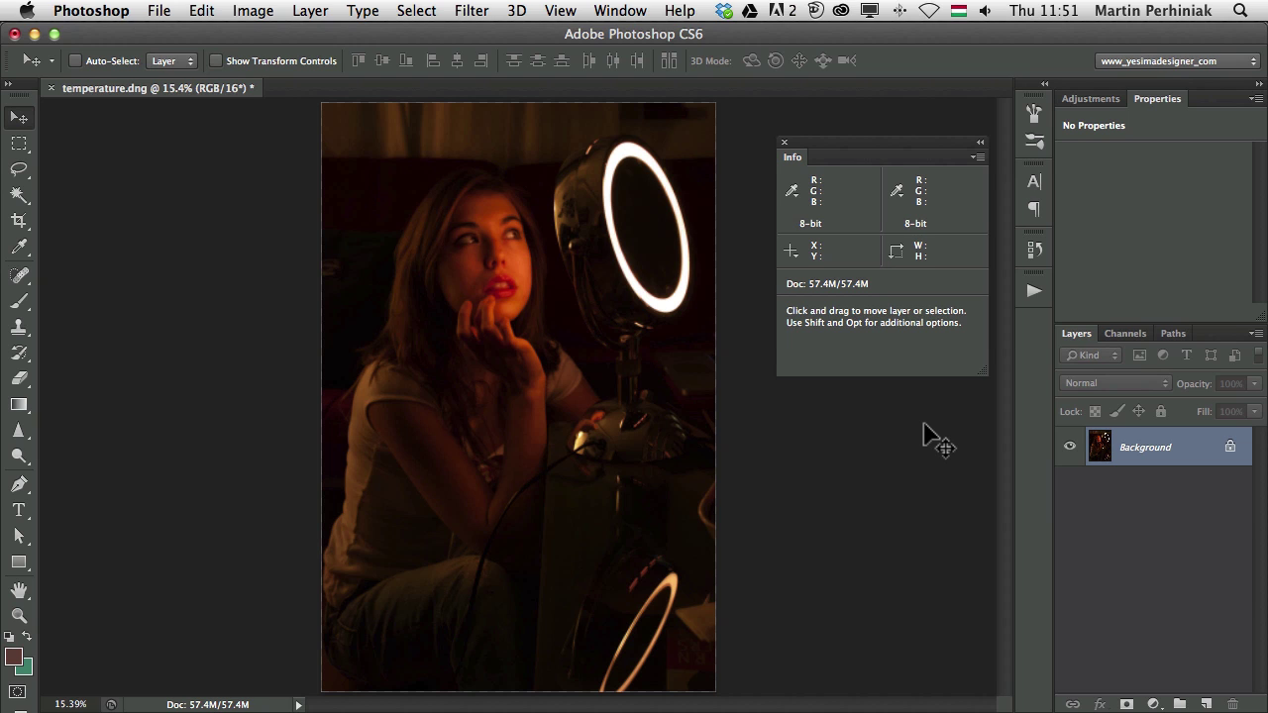
- Show the Info panel, leave its options unchanged, and duplicate the Background as Layer 1
click(619, 12)
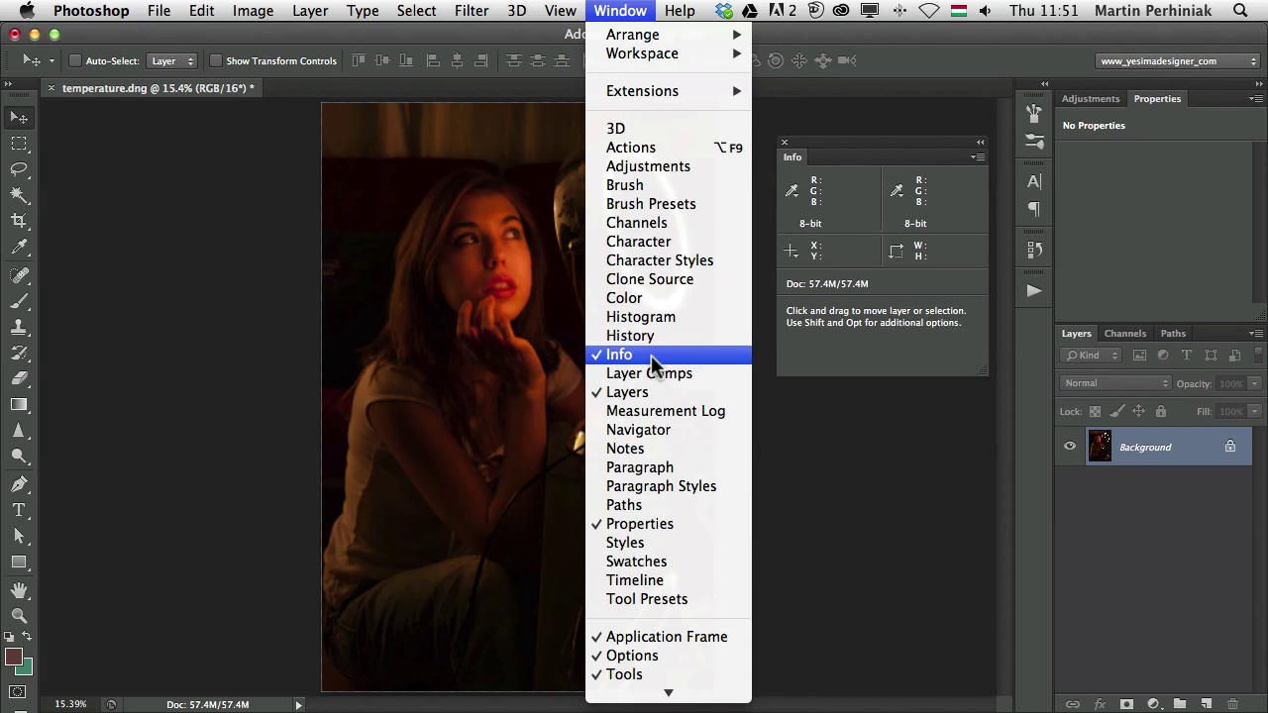
click(683, 356)
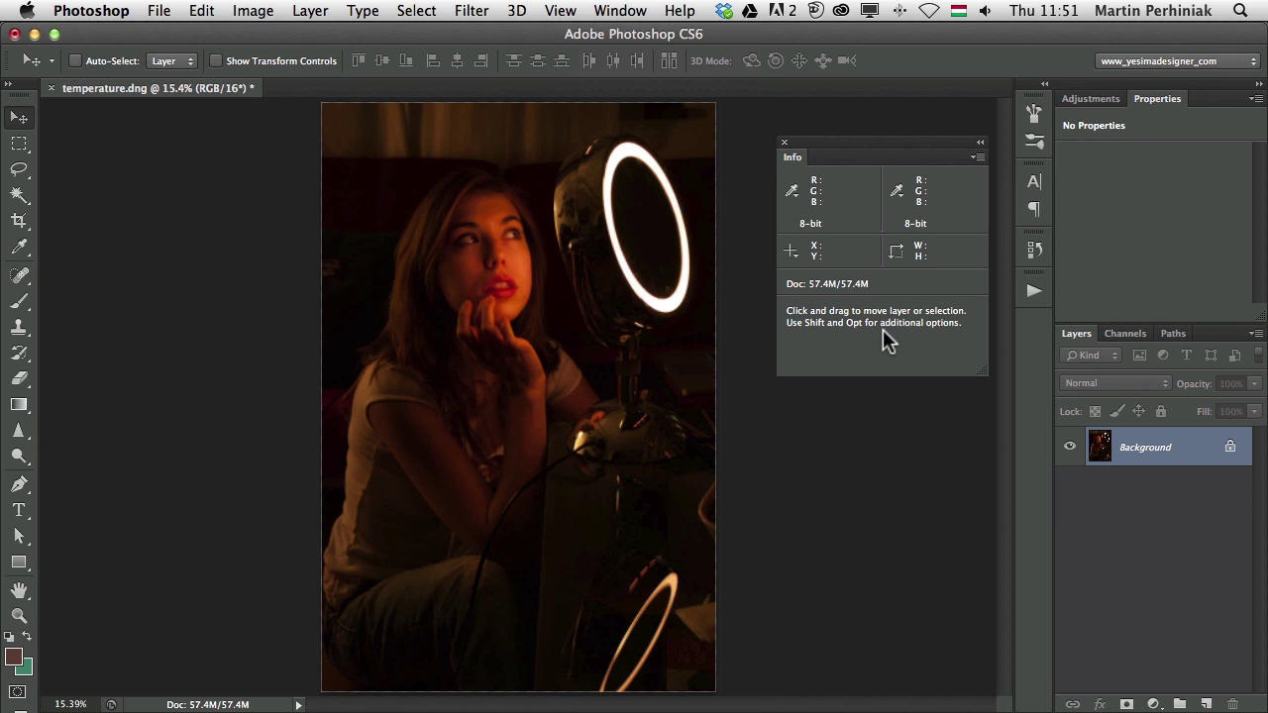
click(978, 158)
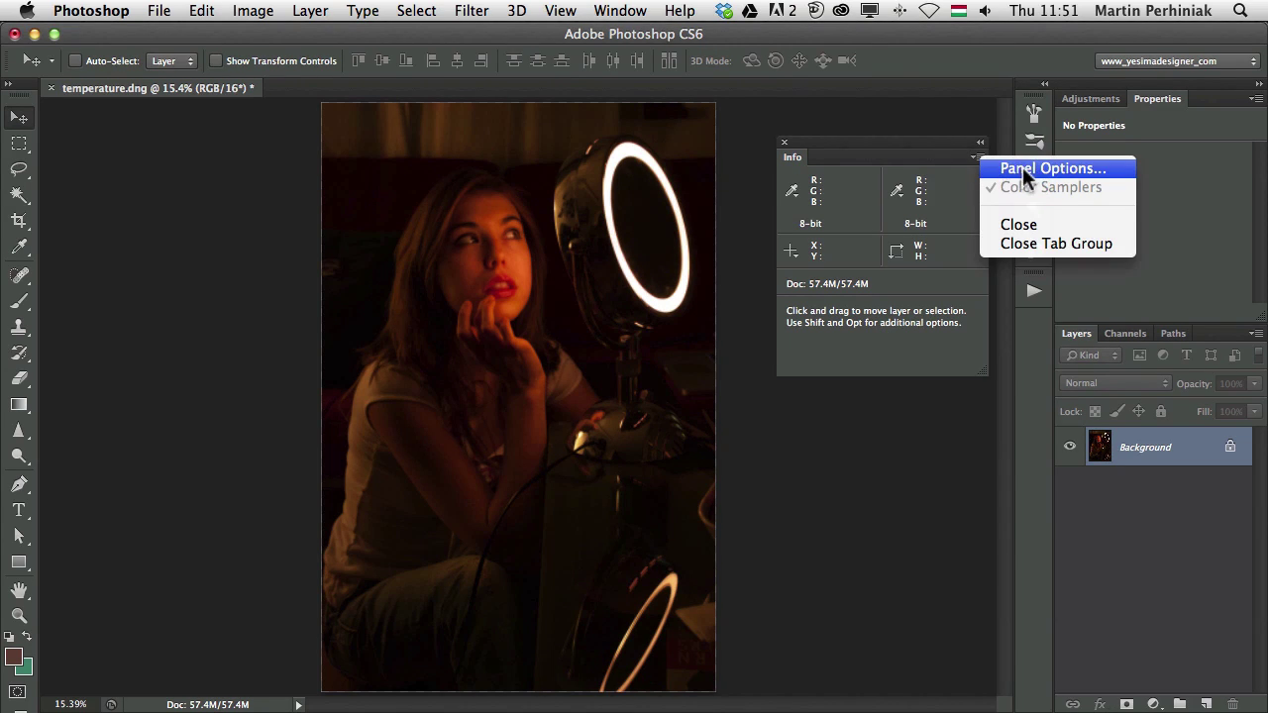
click(1022, 168)
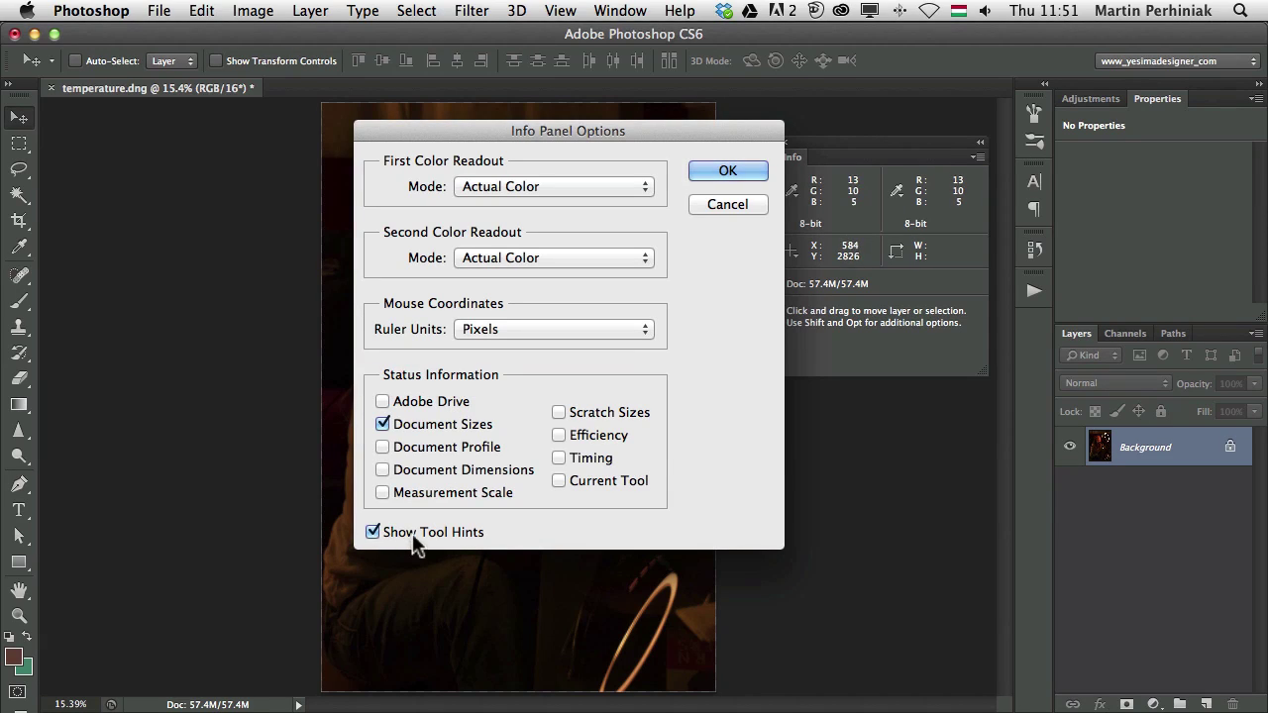
click(726, 171)
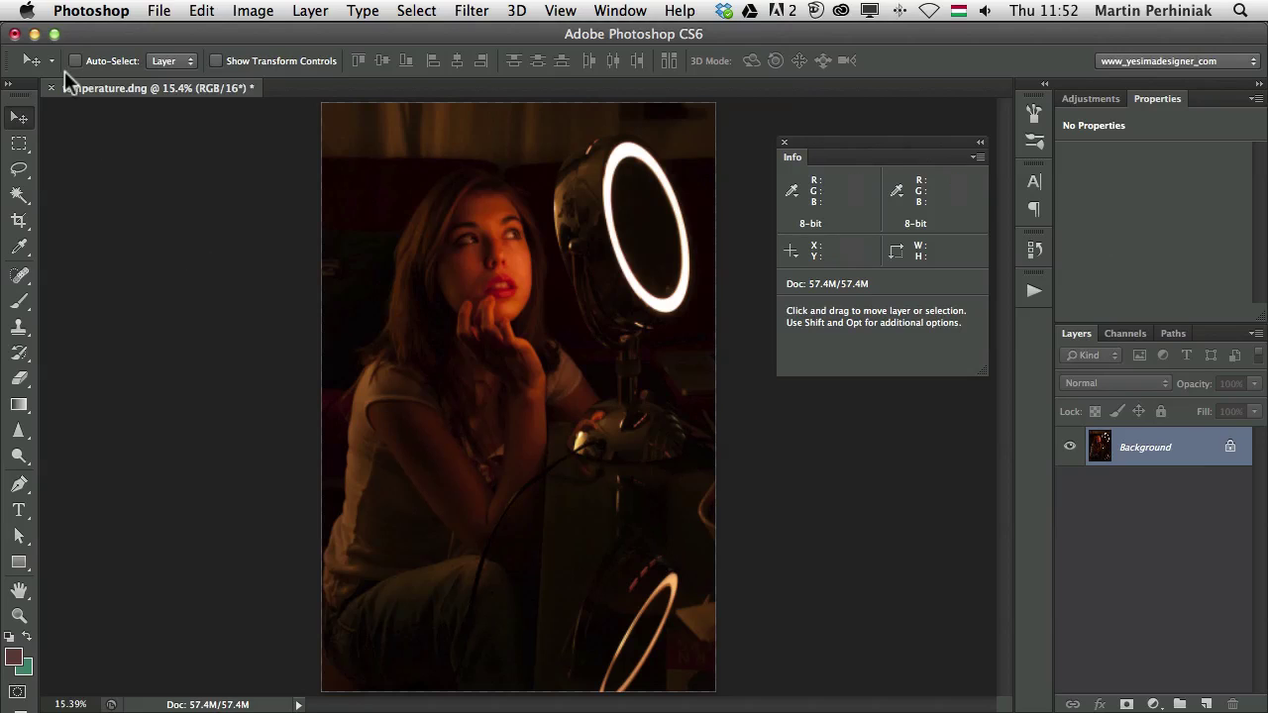
click(21, 145)
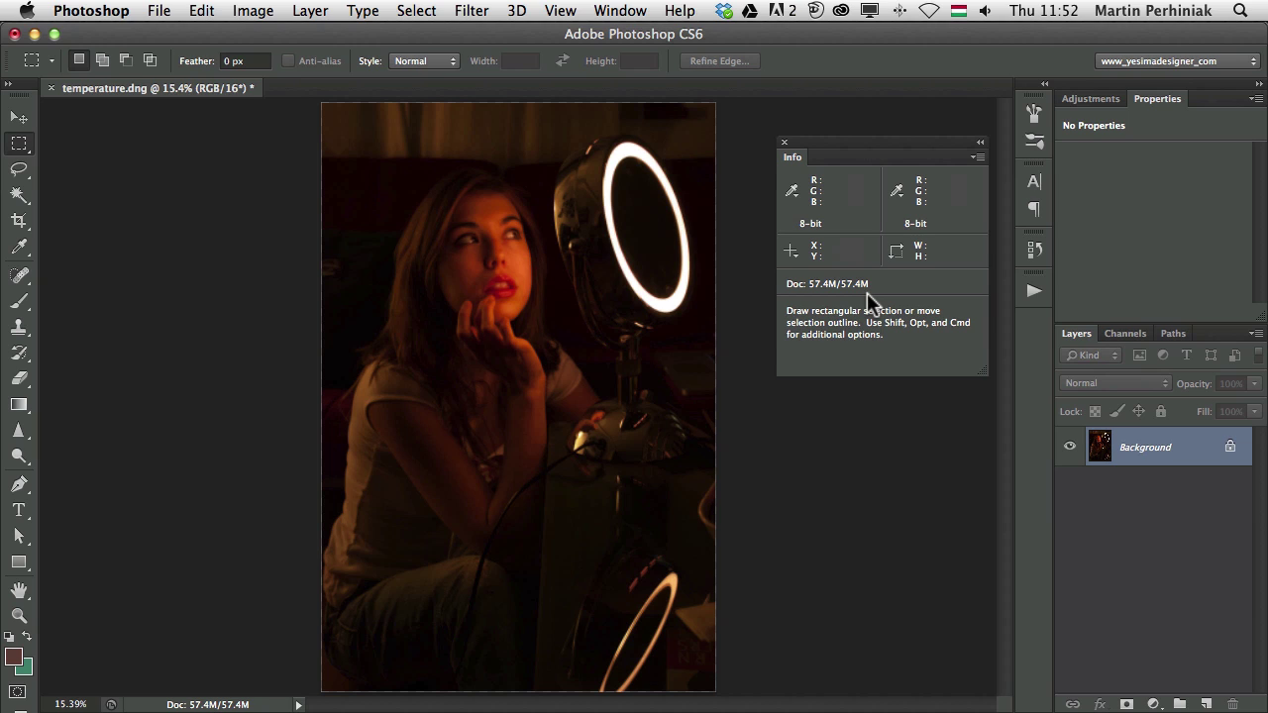
key(cmd+j)
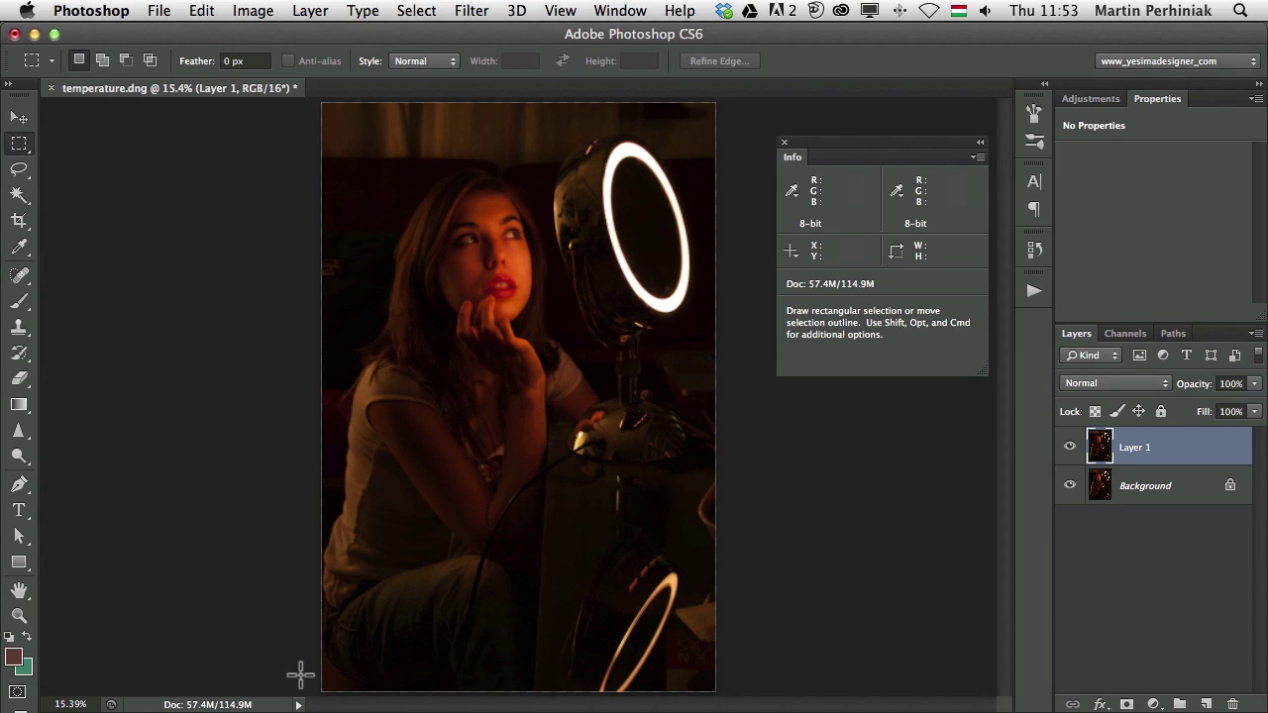
- Set the status bar to show the document's size and resolution details
click(298, 705)
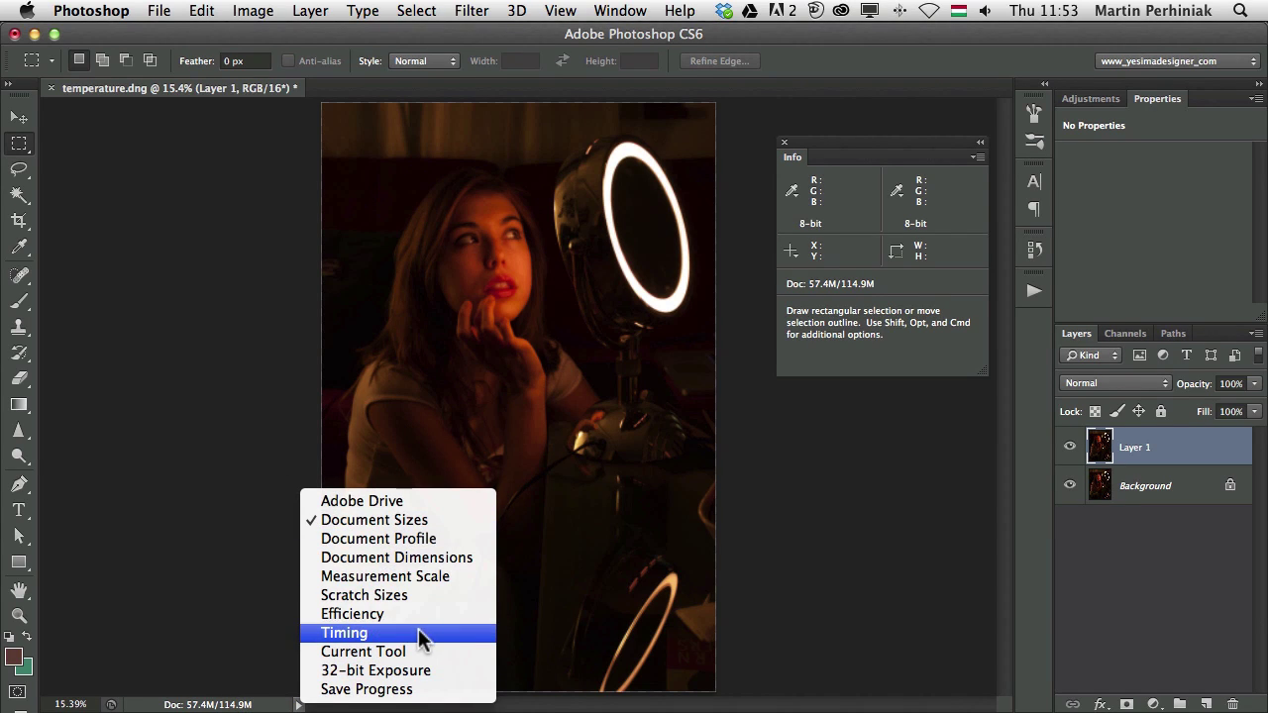
click(208, 705)
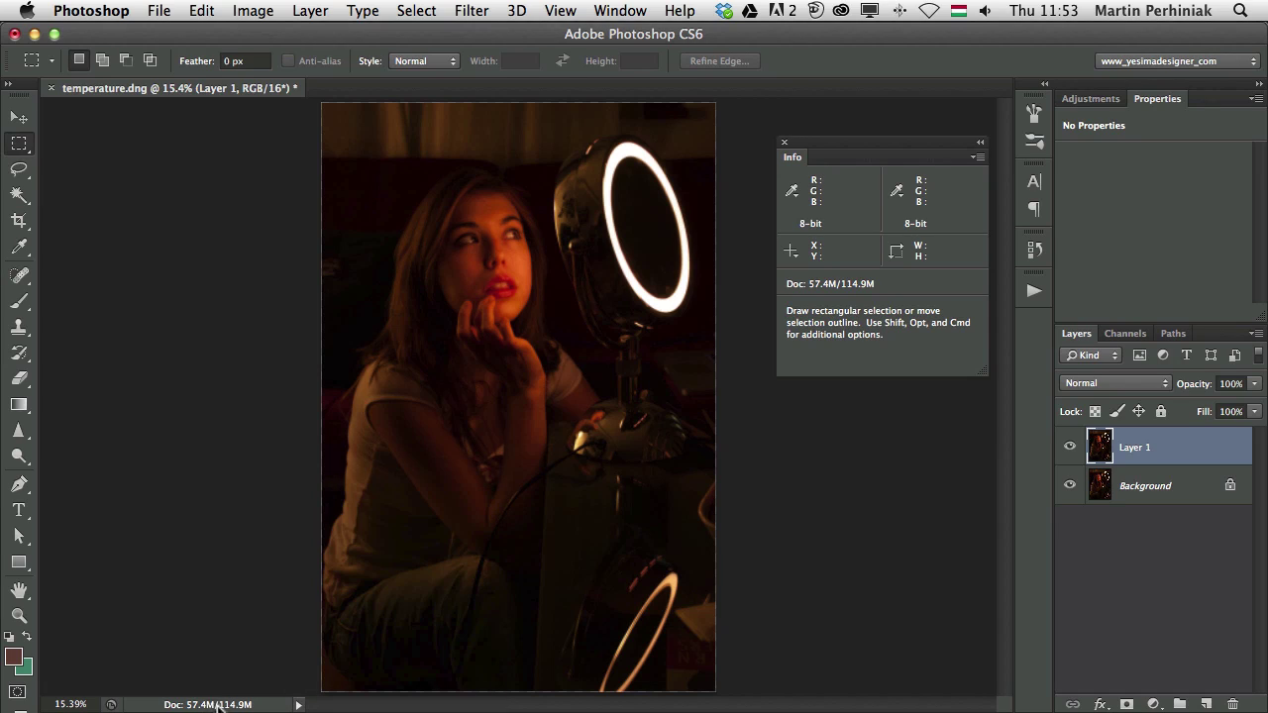
click(224, 705)
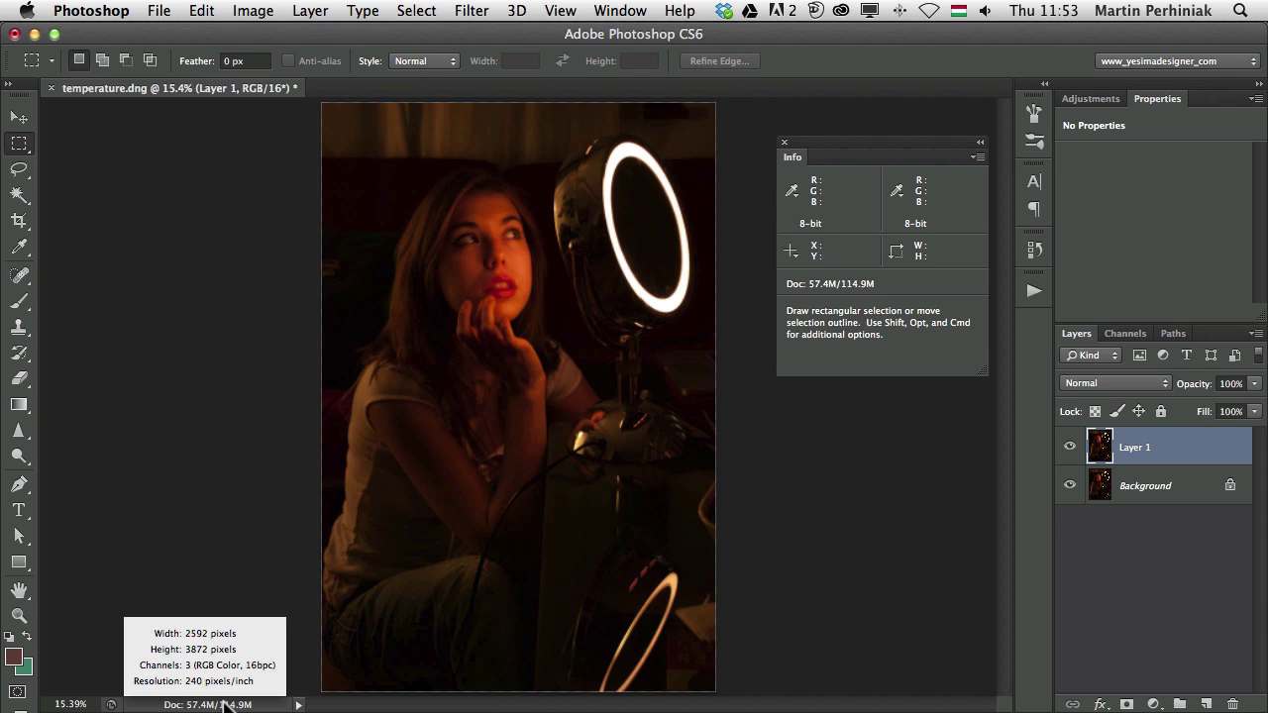
- Turn on Document Dimensions and Document Profile in the Info panel's Panel Options
click(976, 156)
click(1010, 164)
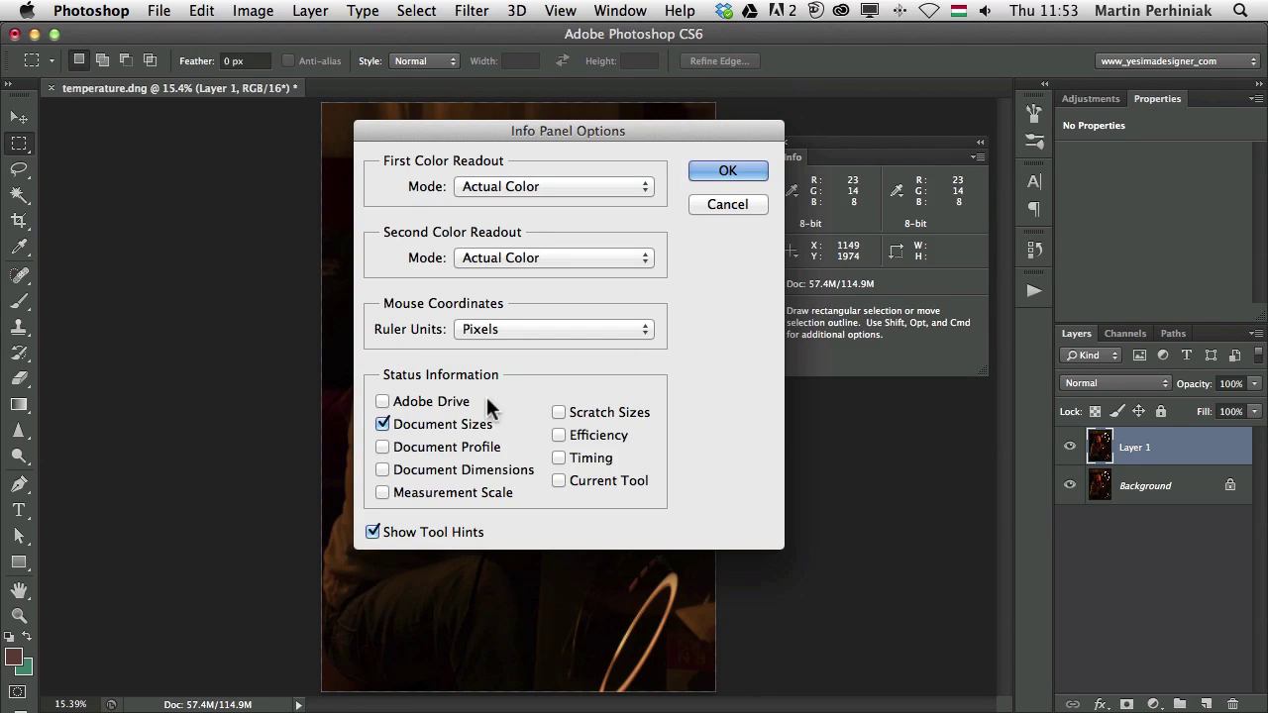
click(382, 469)
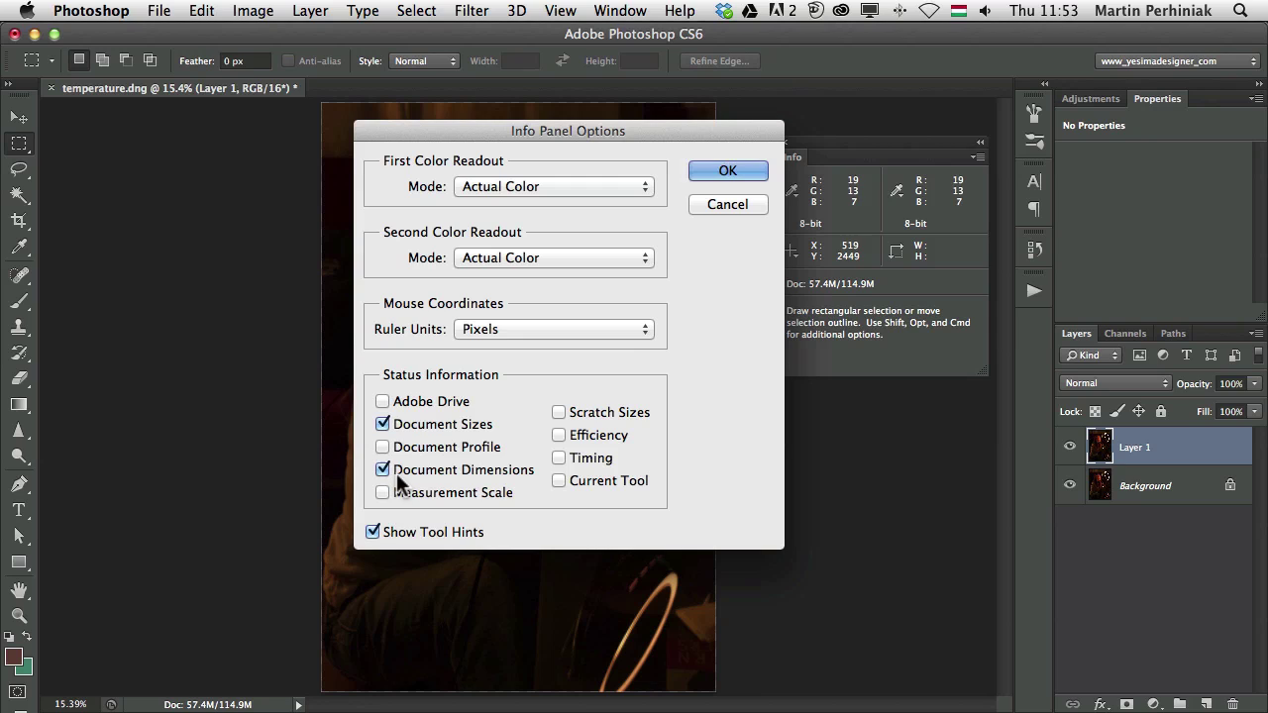
click(382, 446)
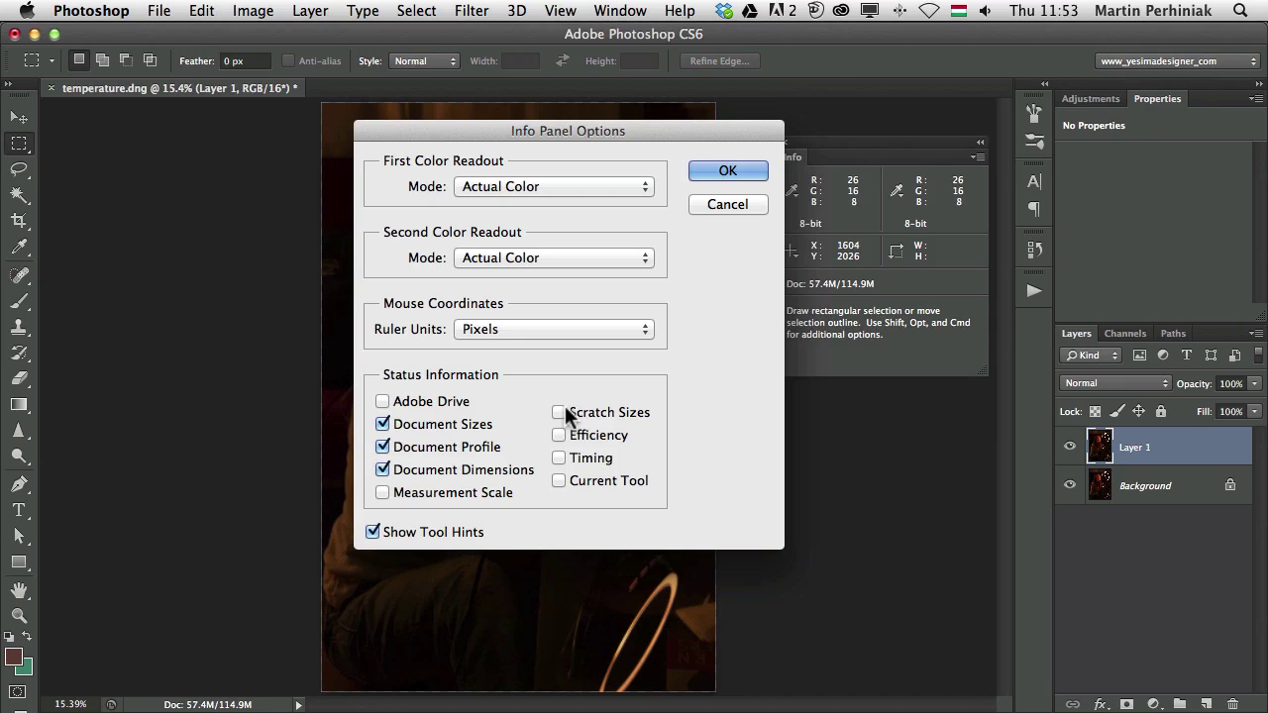
click(721, 176)
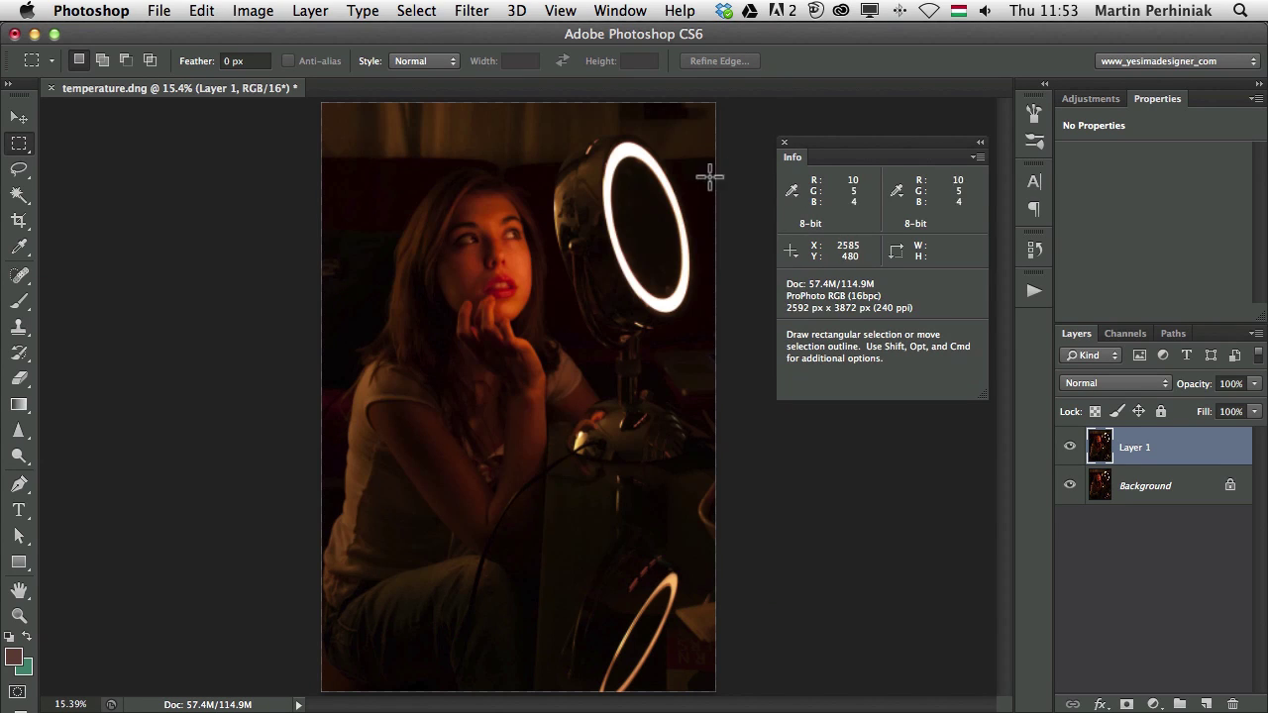
- Switch the Info panel's measurement units to millimetres, then back to pixels
click(793, 255)
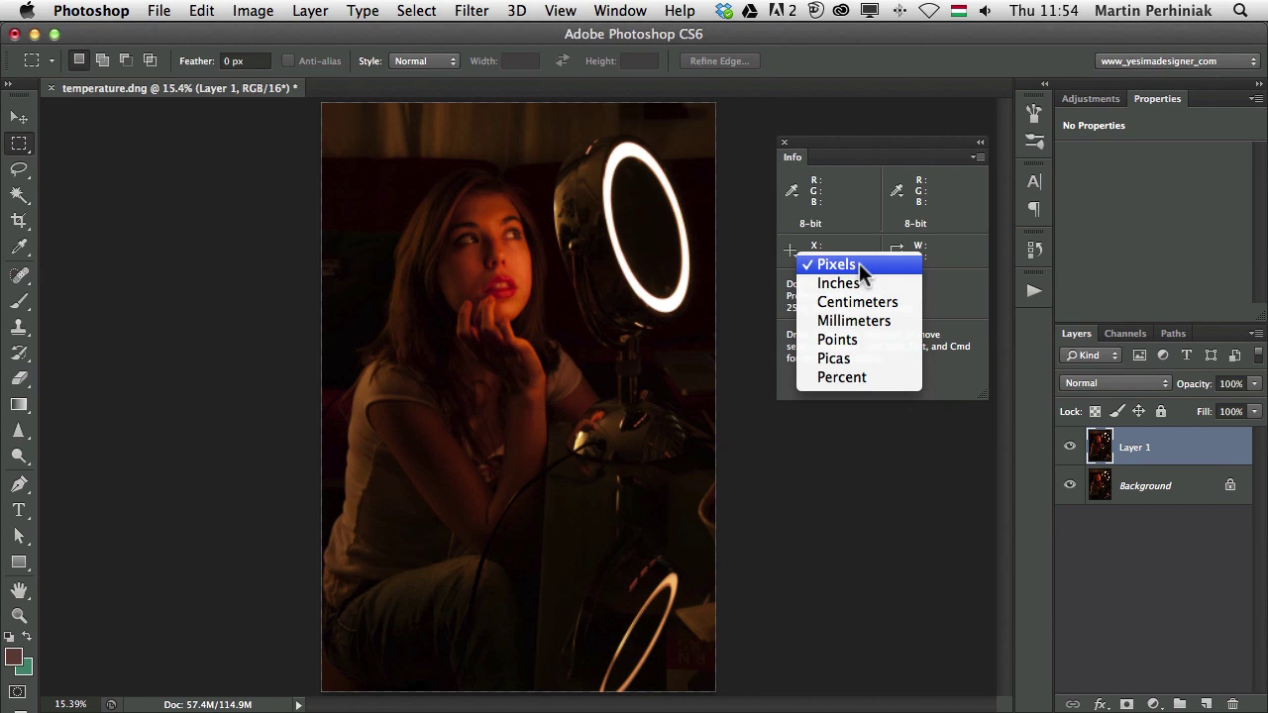
click(860, 328)
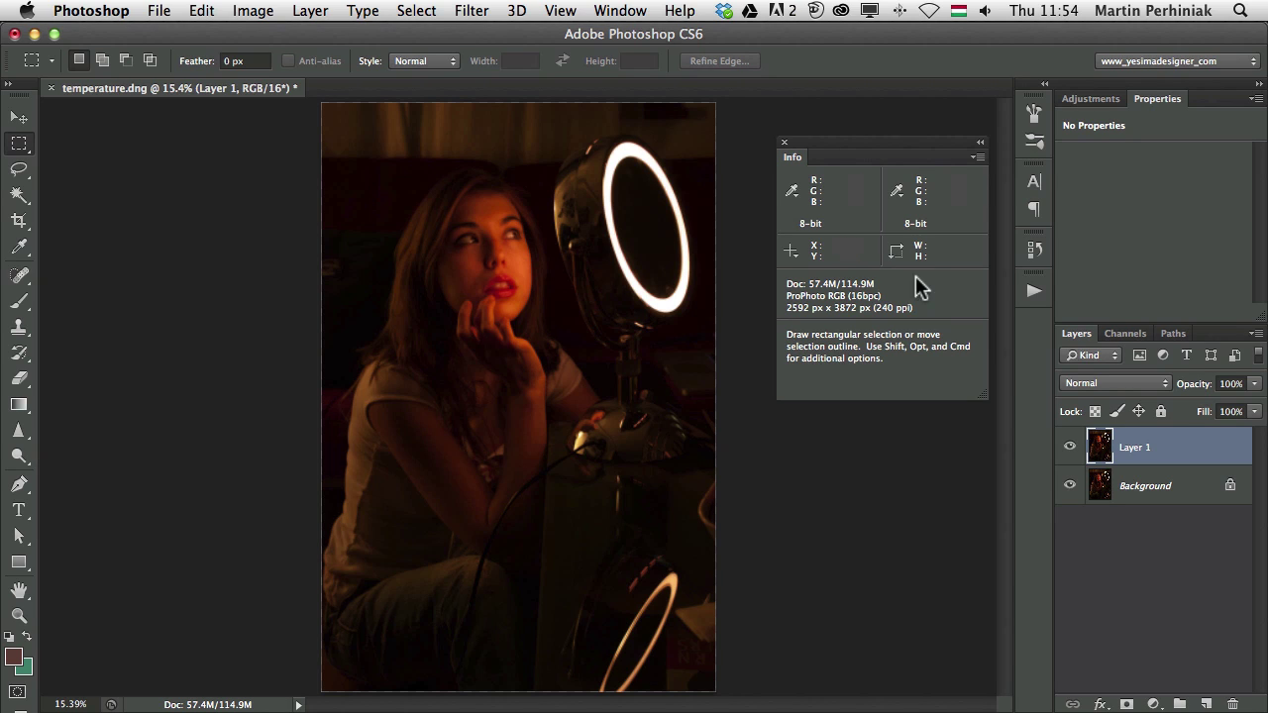
click(792, 256)
click(835, 265)
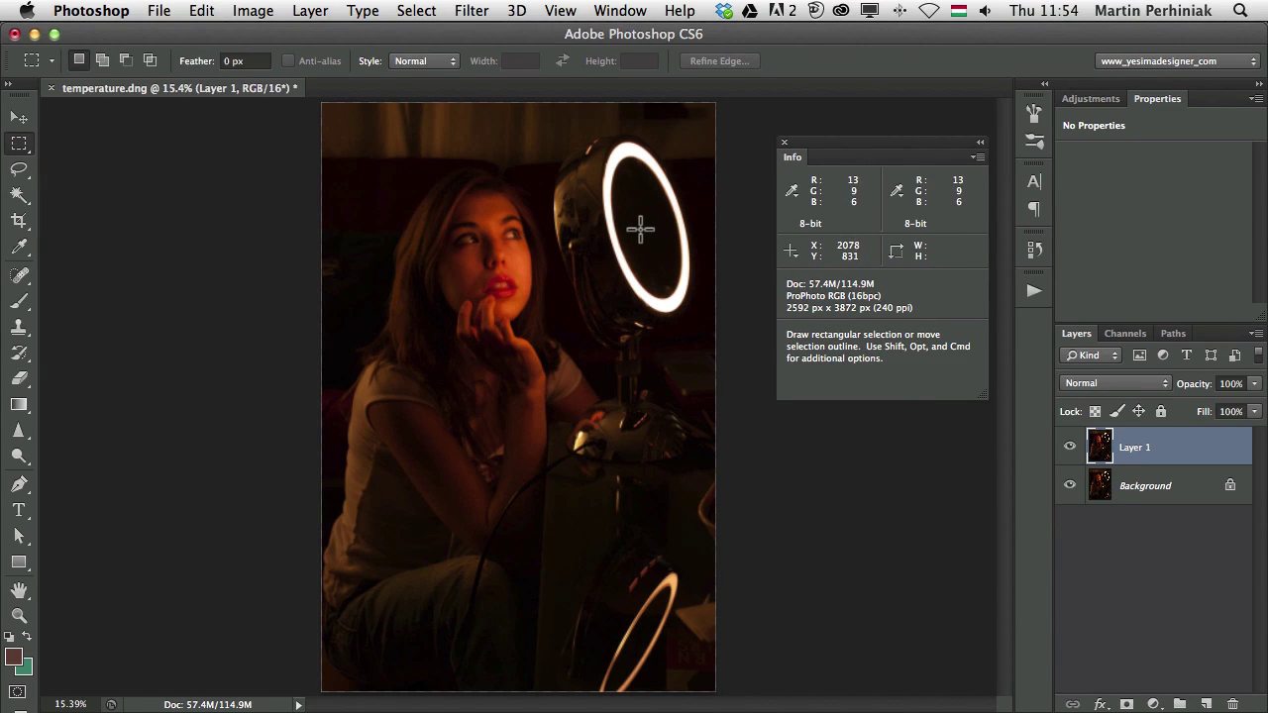
- Marquee the head and shoulders, show rulers, and read the selection in inches, then pixels
drag(393, 195, 674, 461)
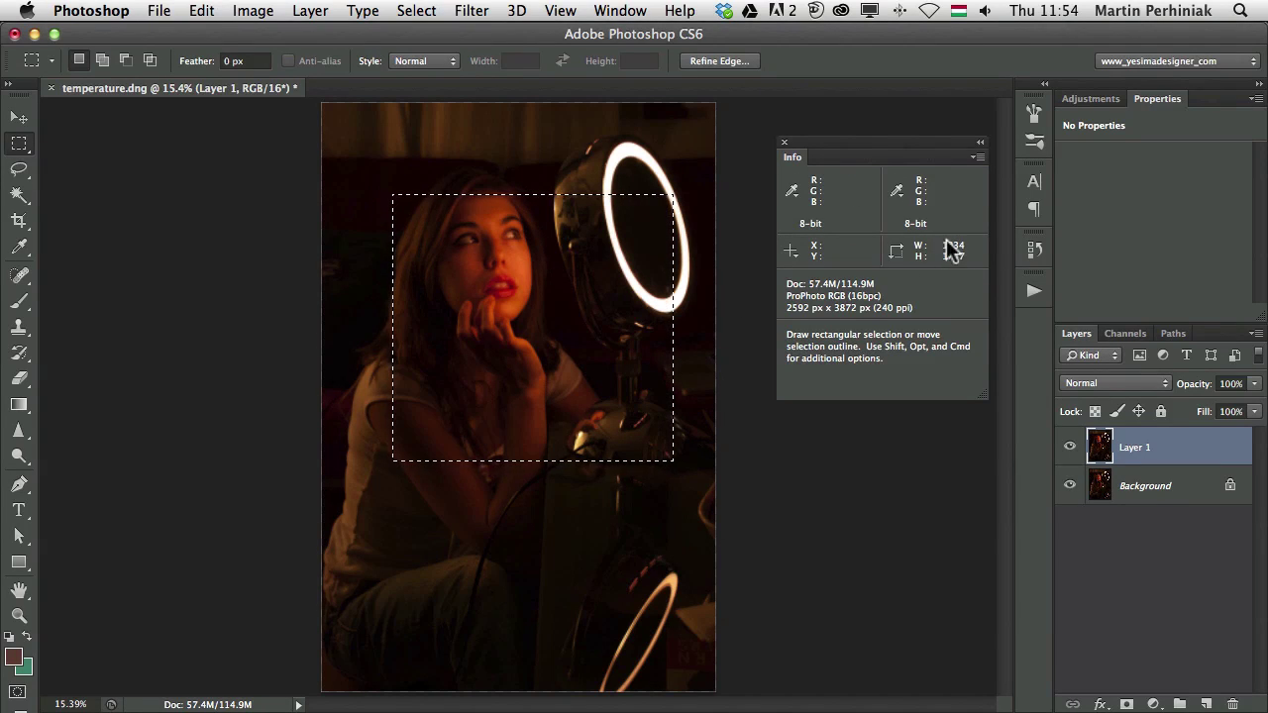
click(792, 253)
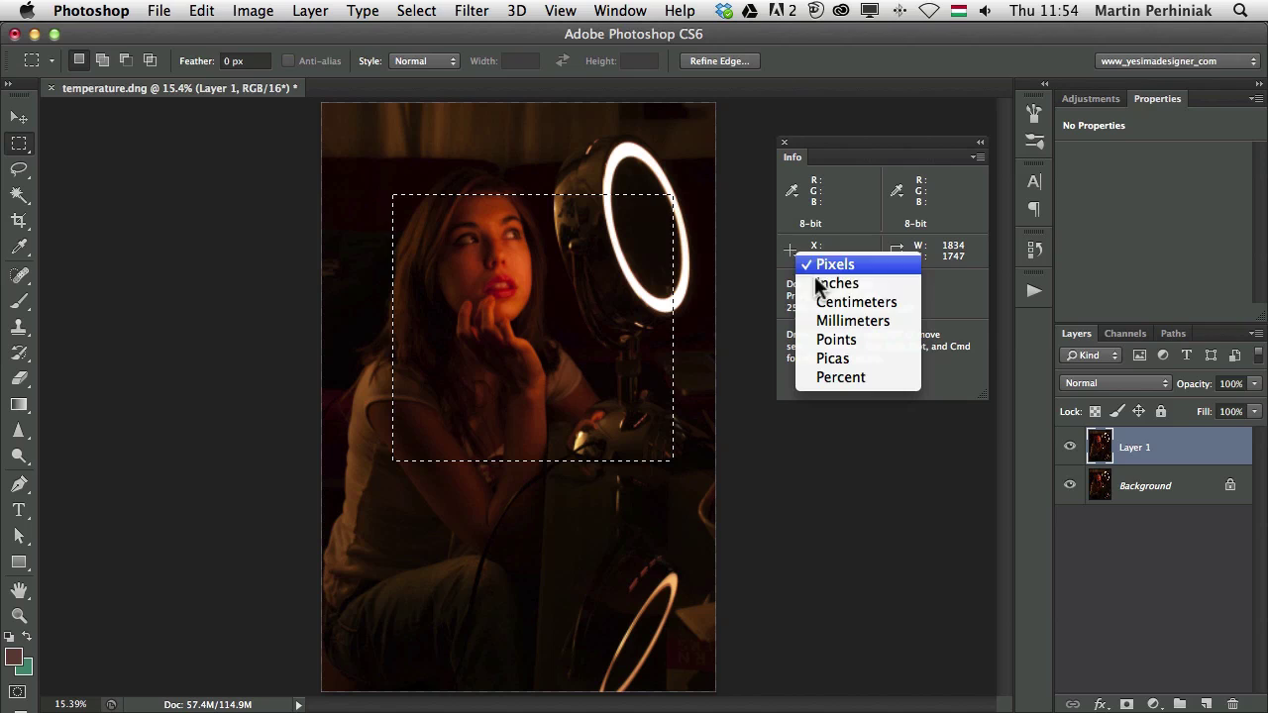
click(833, 285)
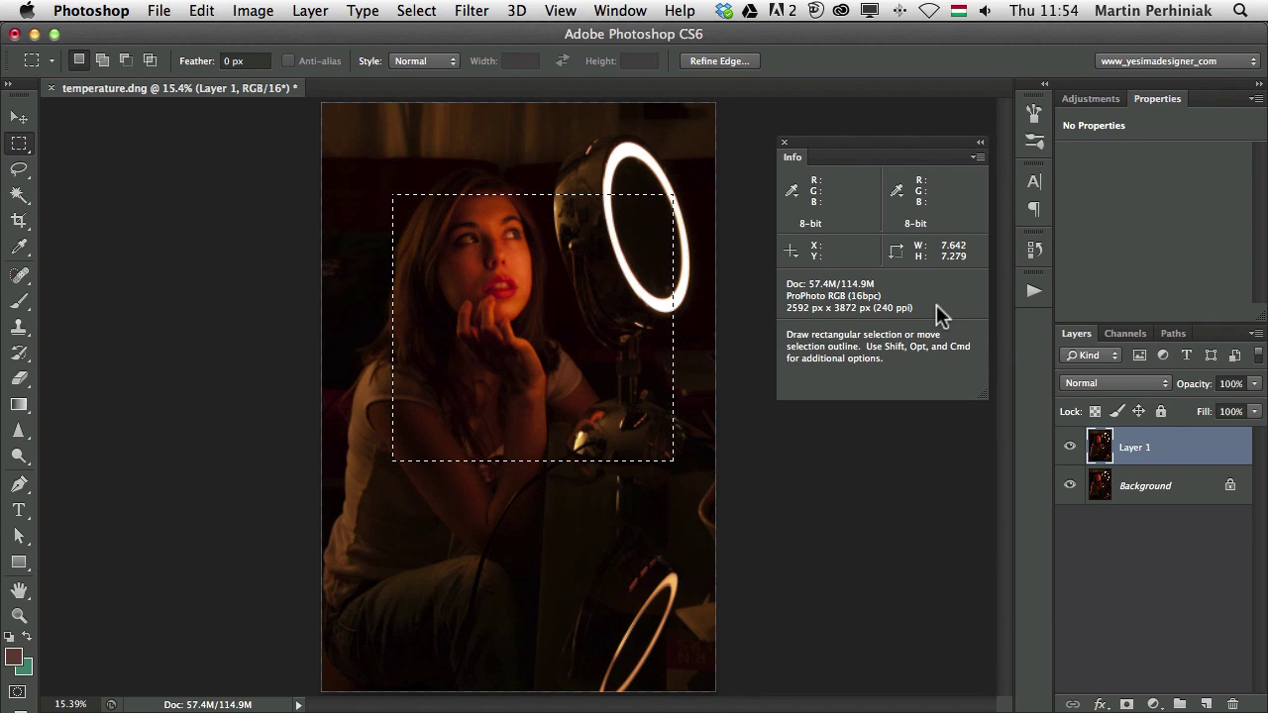
key(super+r)
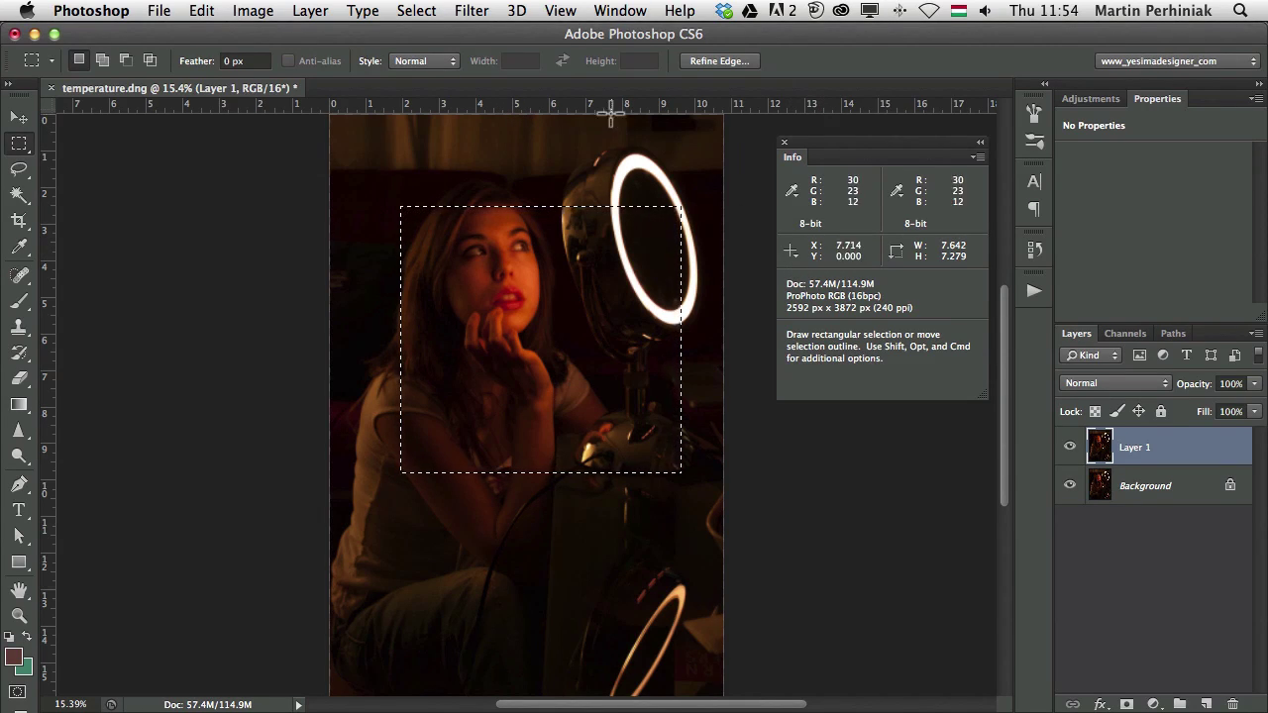
click(791, 253)
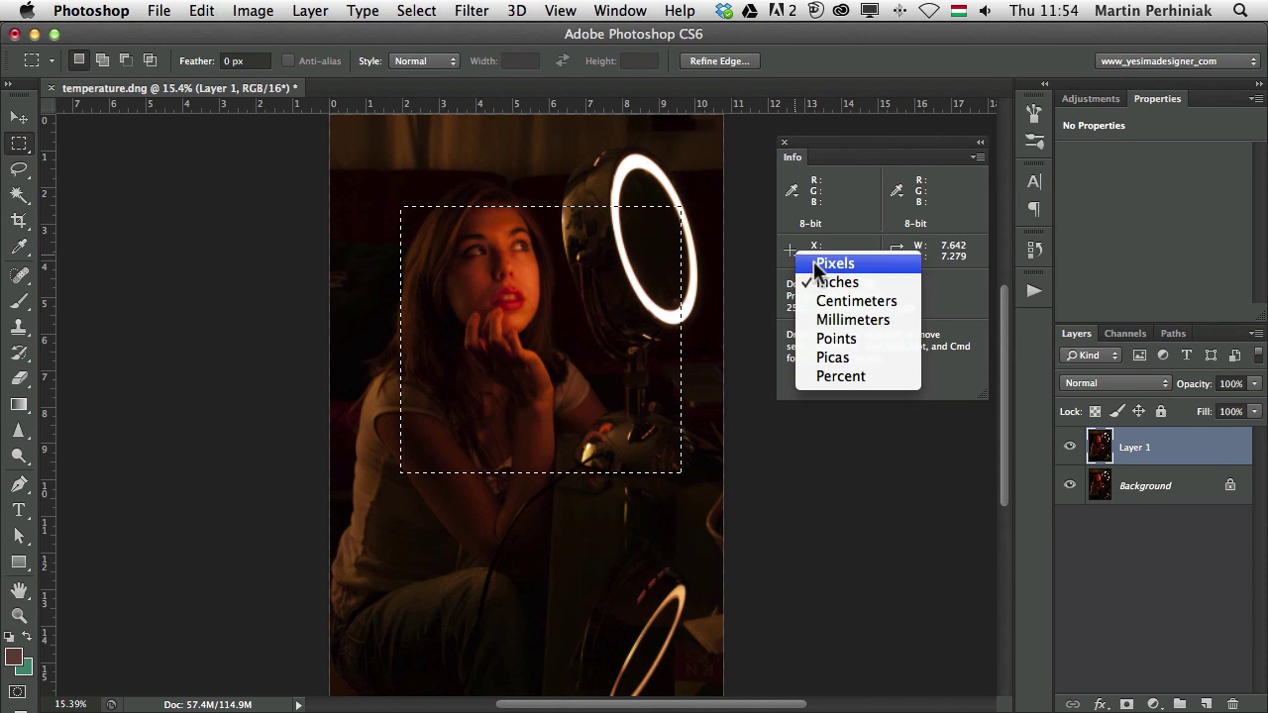
click(826, 263)
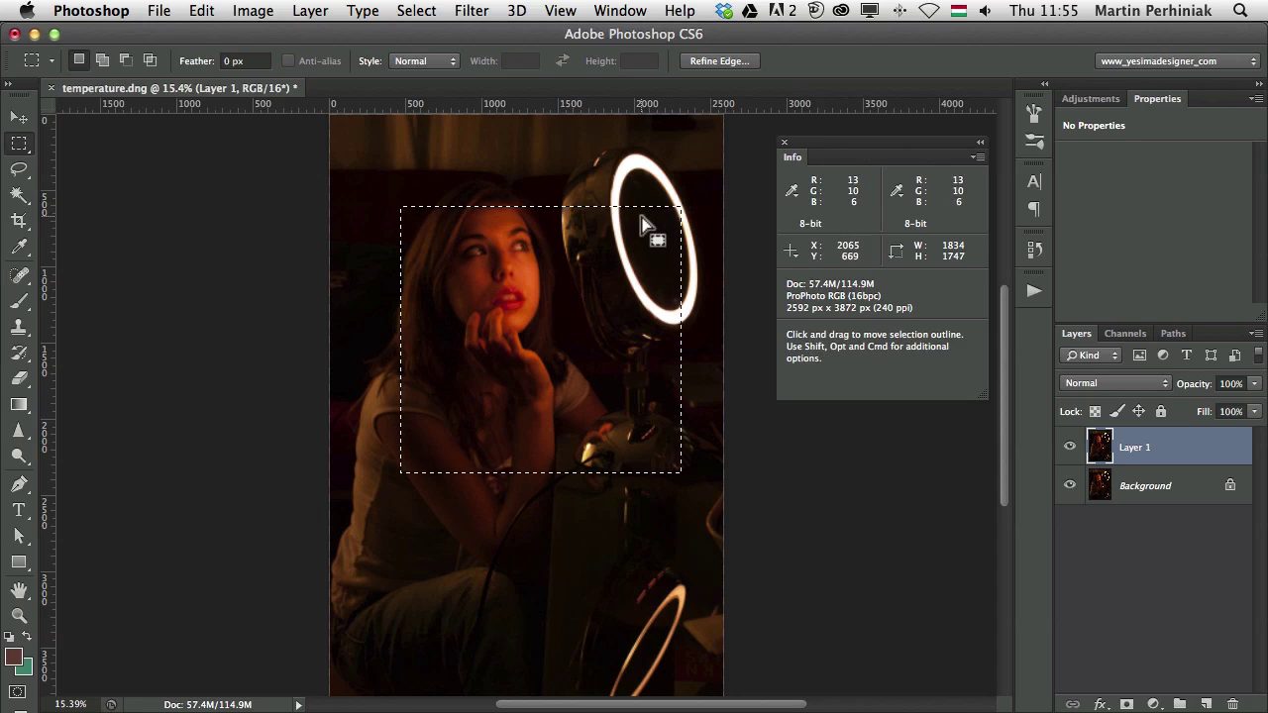
- Deselect and sample the skin colour on the woman's face with the Eyedropper
key(super+d)
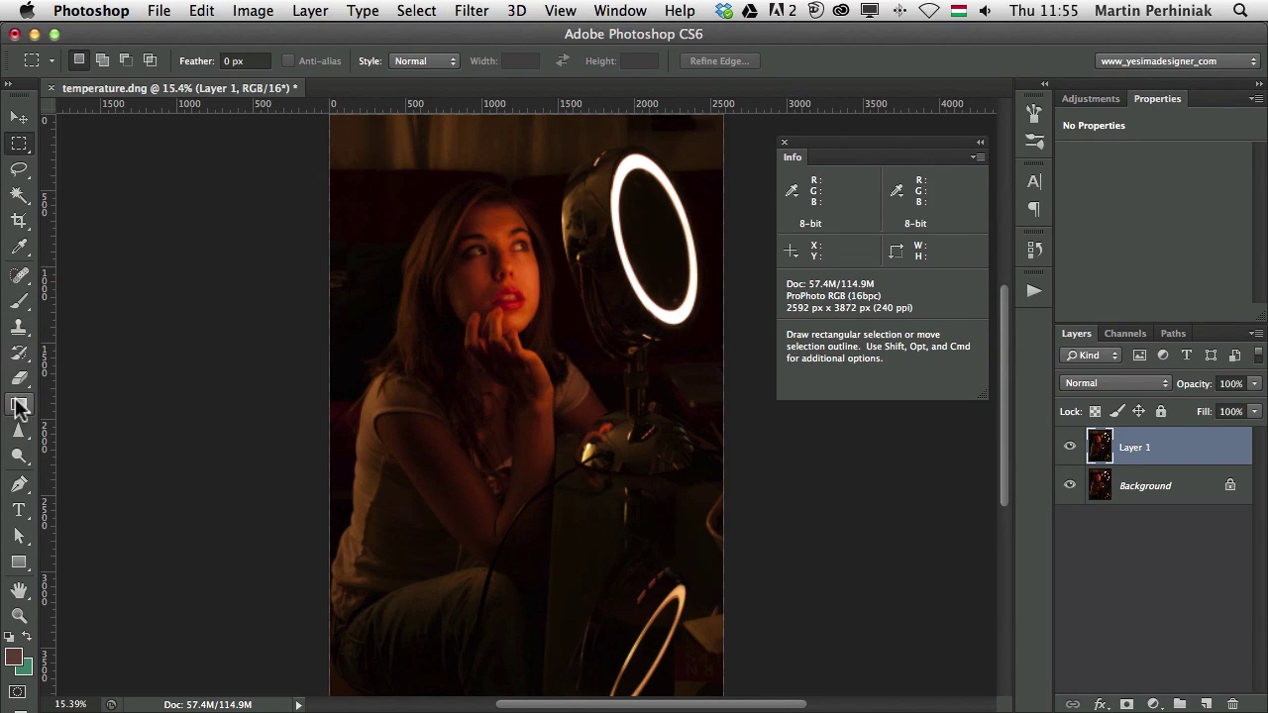
click(21, 243)
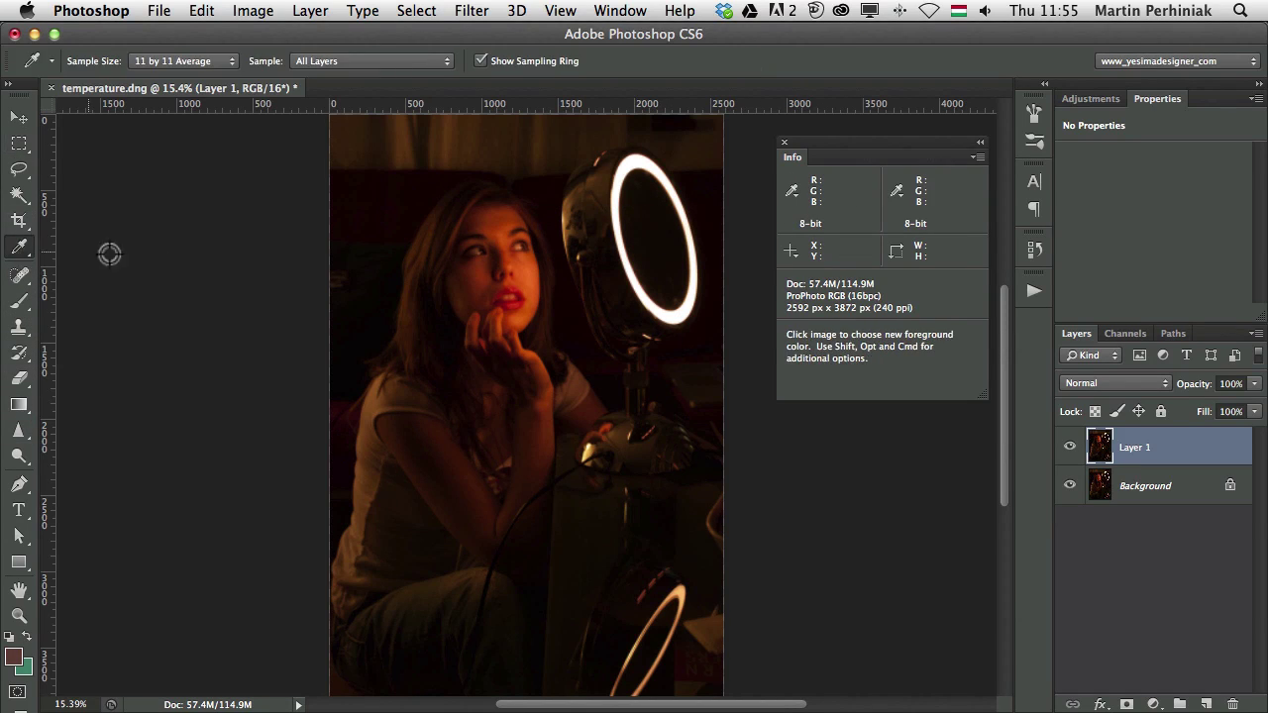
click(524, 276)
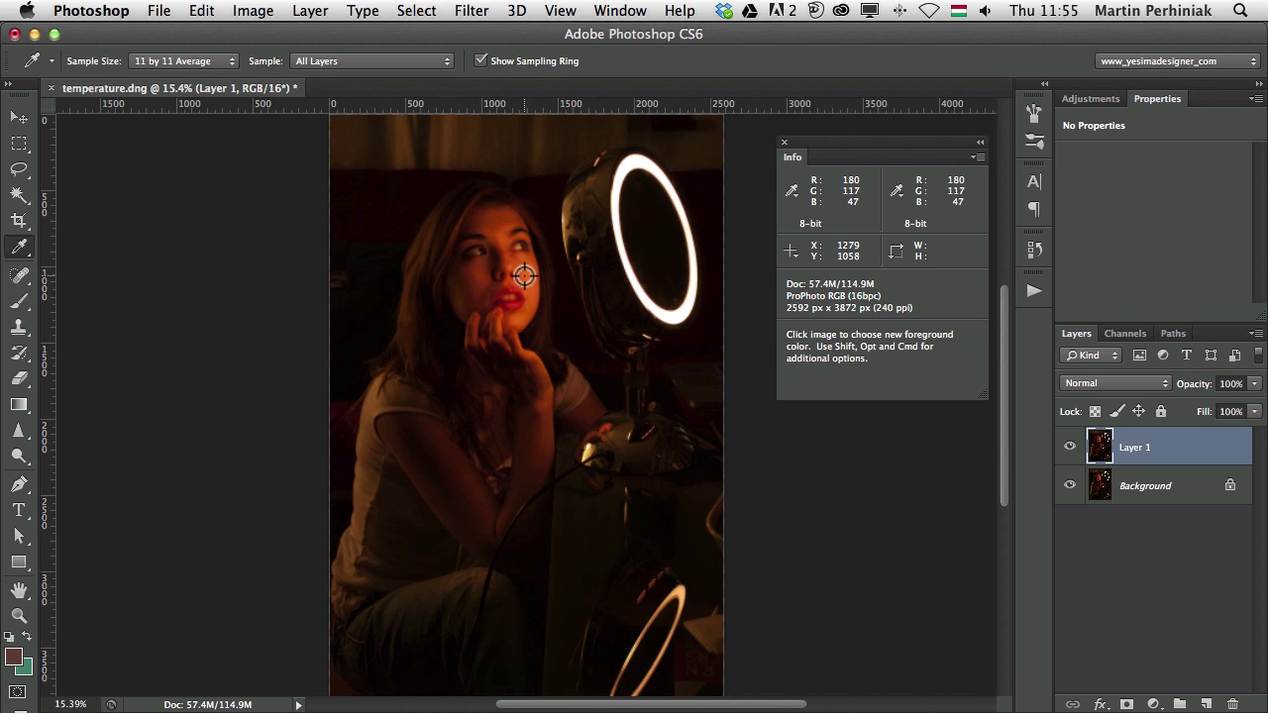
- Keep the first readout on Actual Color and set the second readout to Proof Color
click(794, 197)
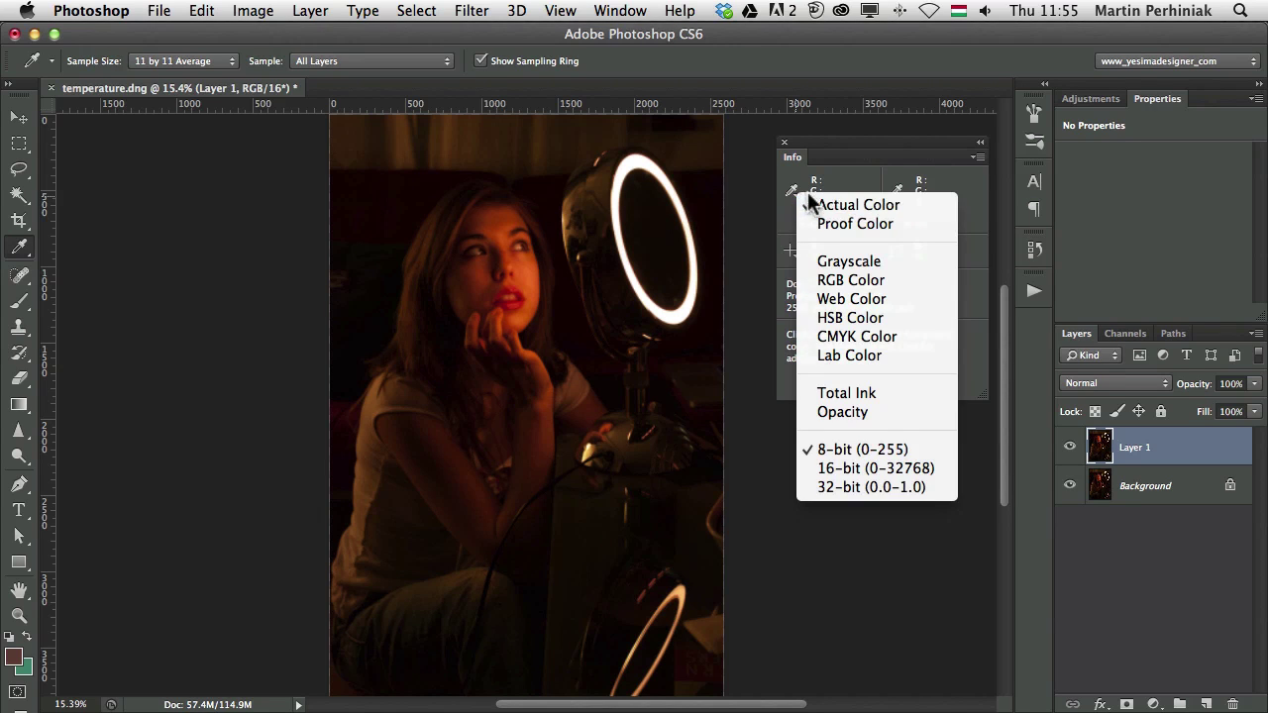
click(832, 195)
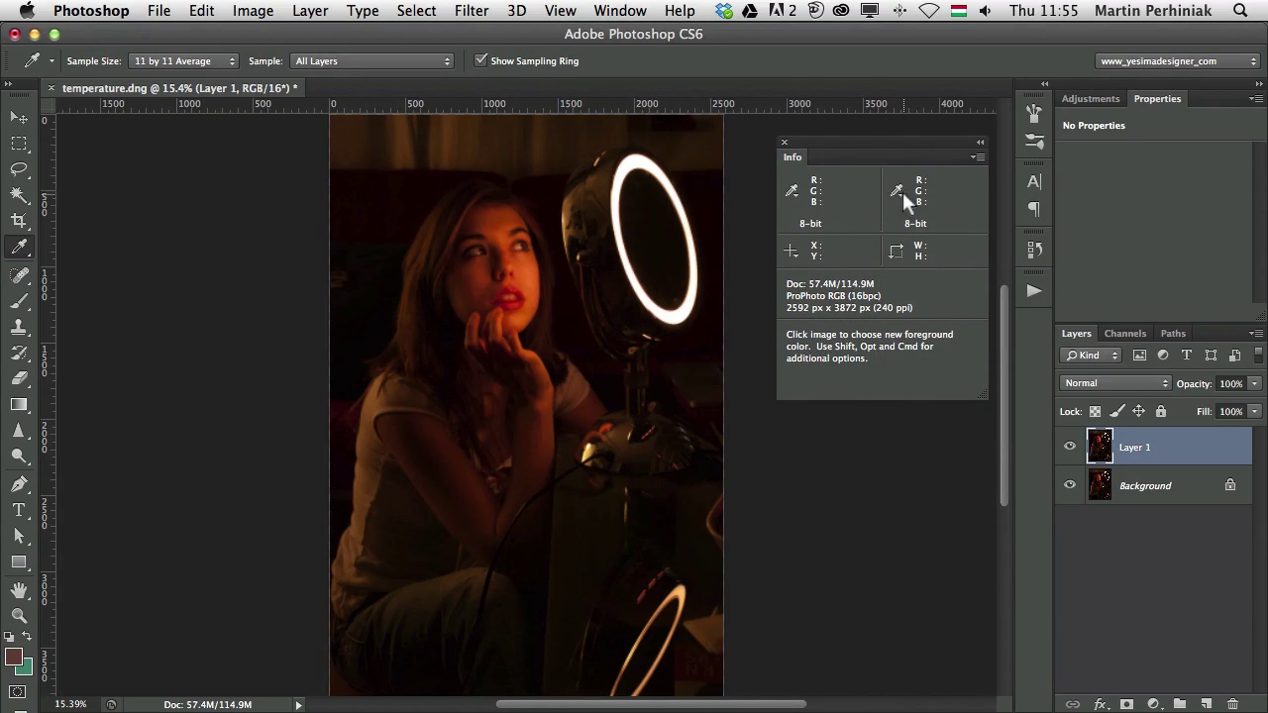
click(900, 196)
click(935, 221)
- Set View > Proof Setup to Working CMYK
click(561, 12)
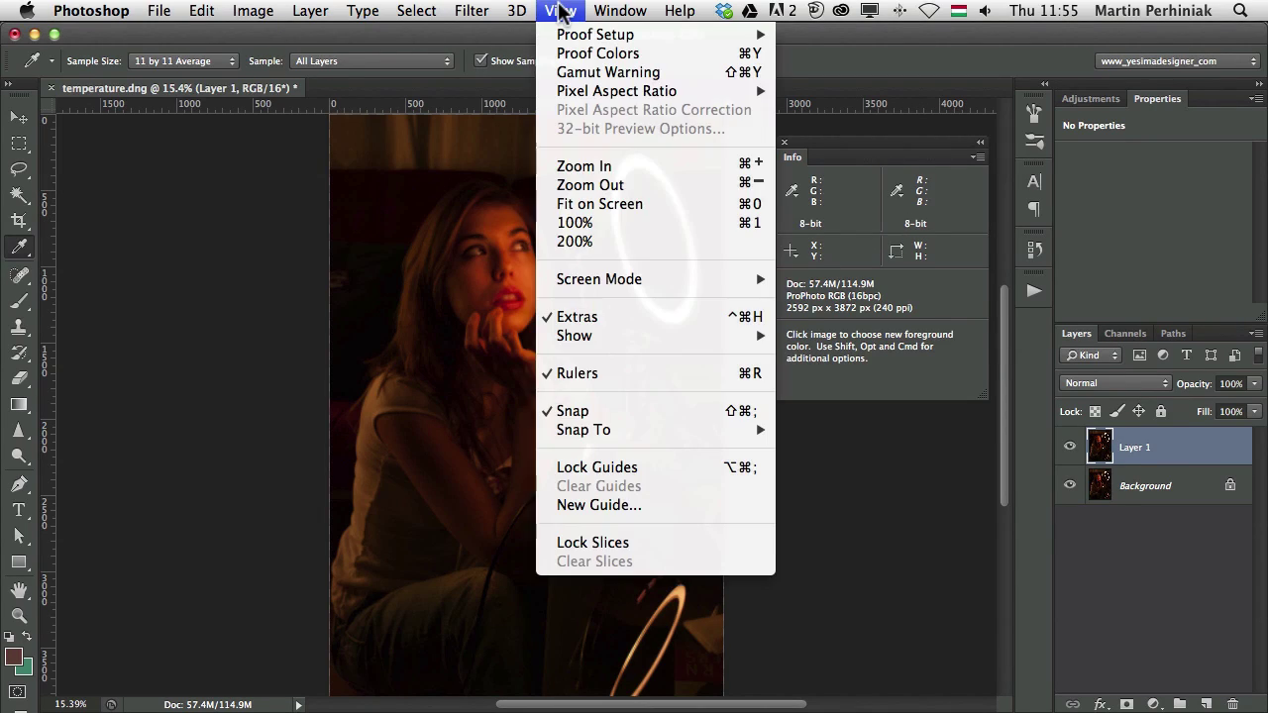
mouse_move(618, 44)
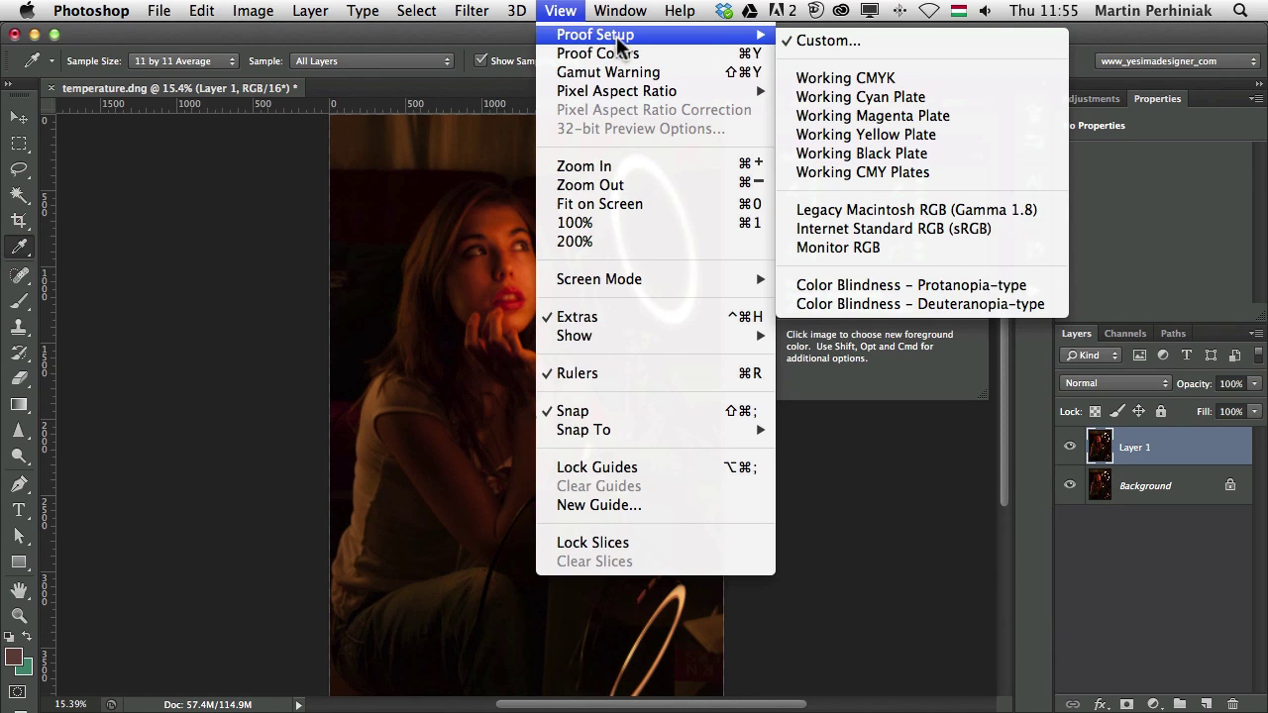
click(822, 77)
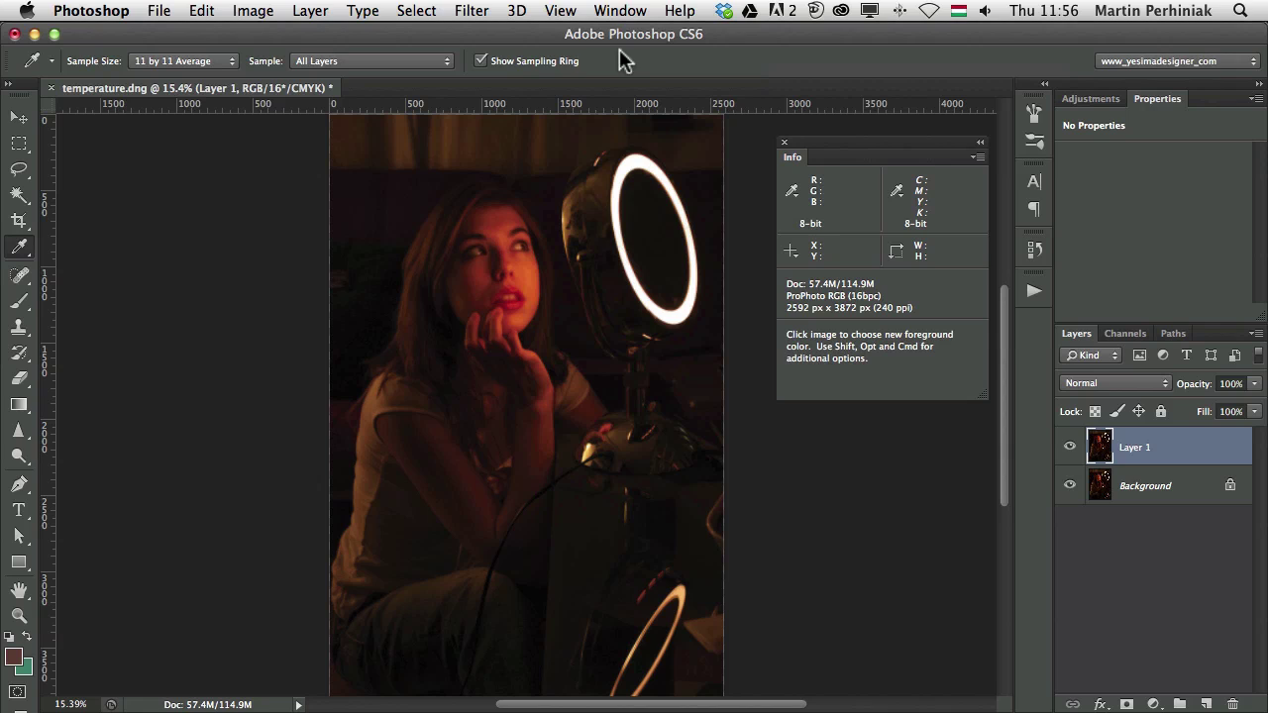
click(560, 11)
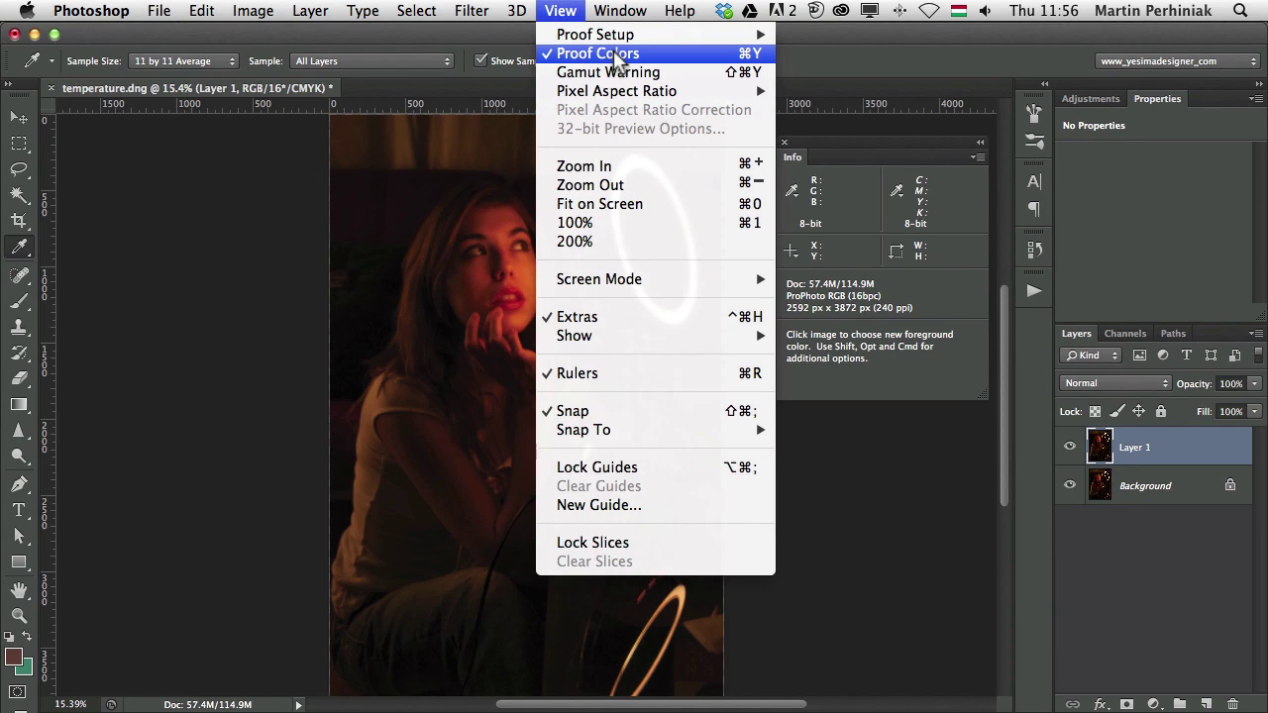
click(836, 63)
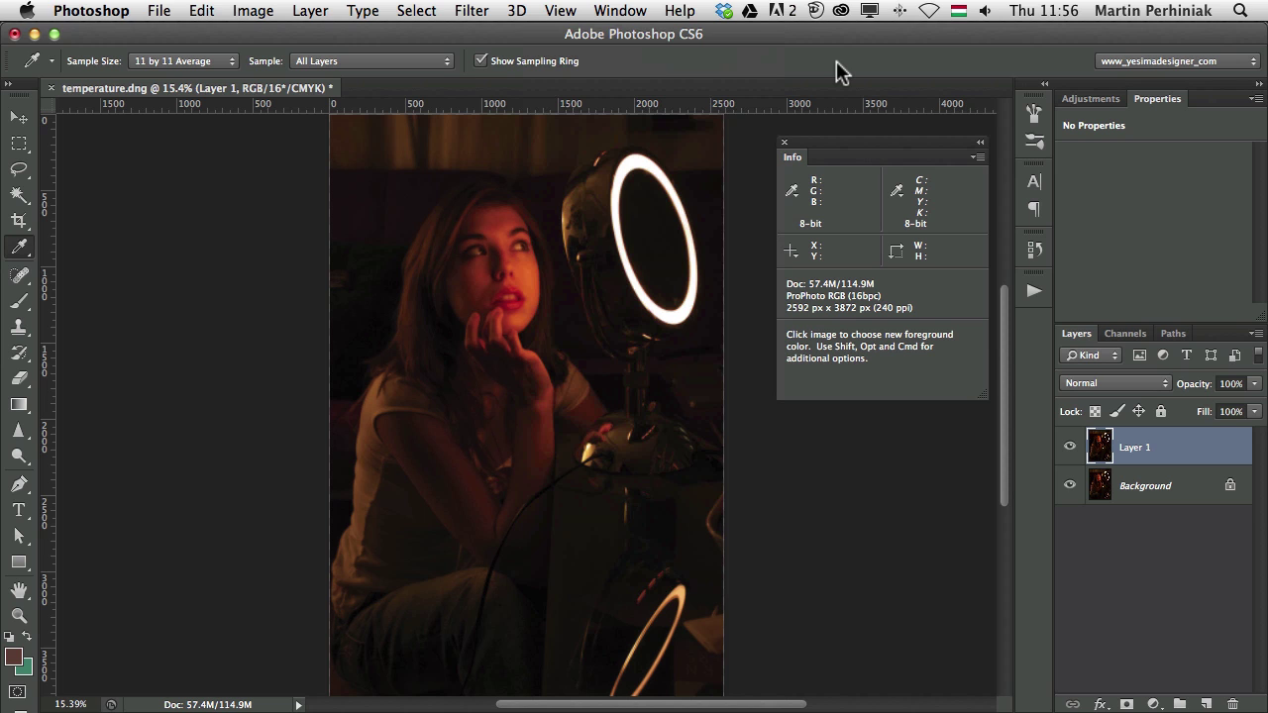
- Toggle Proof Colors with Cmd+Y to compare, leaving proofing on
key(super+y)
key(super+y)
key(super+y)
key(super+y)
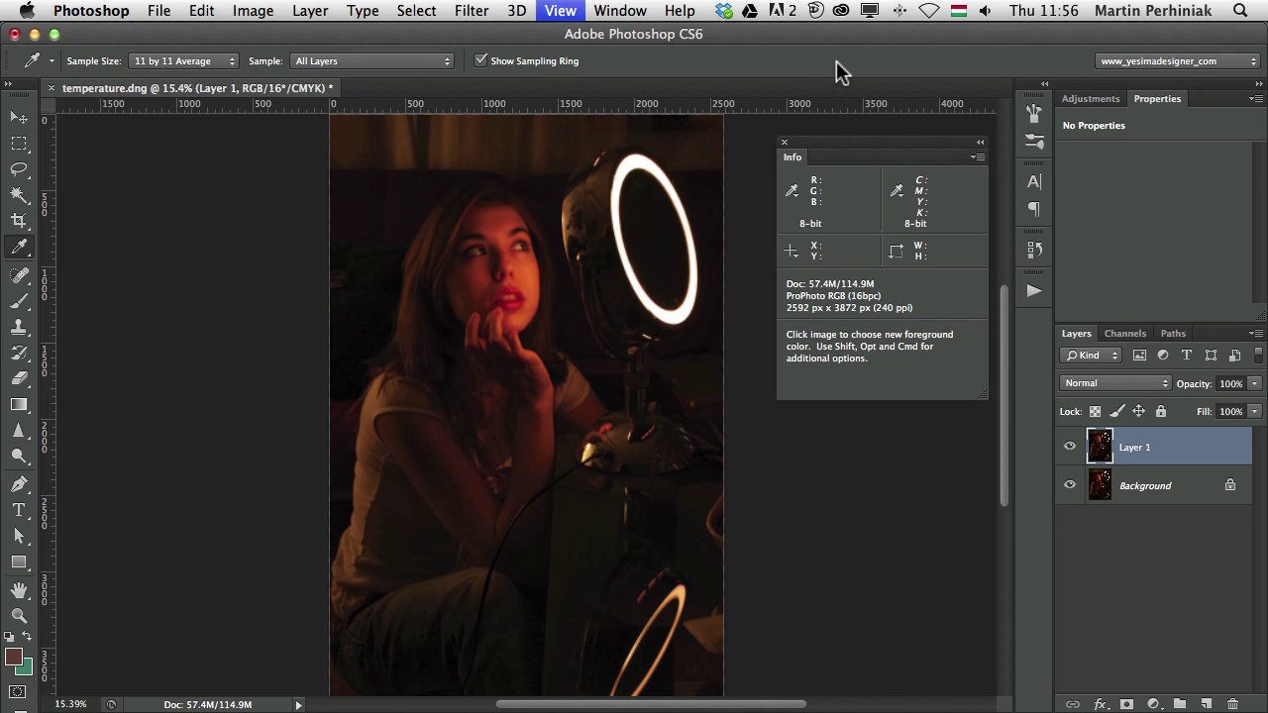
key(super+y)
key(super+y)
key(super+y)
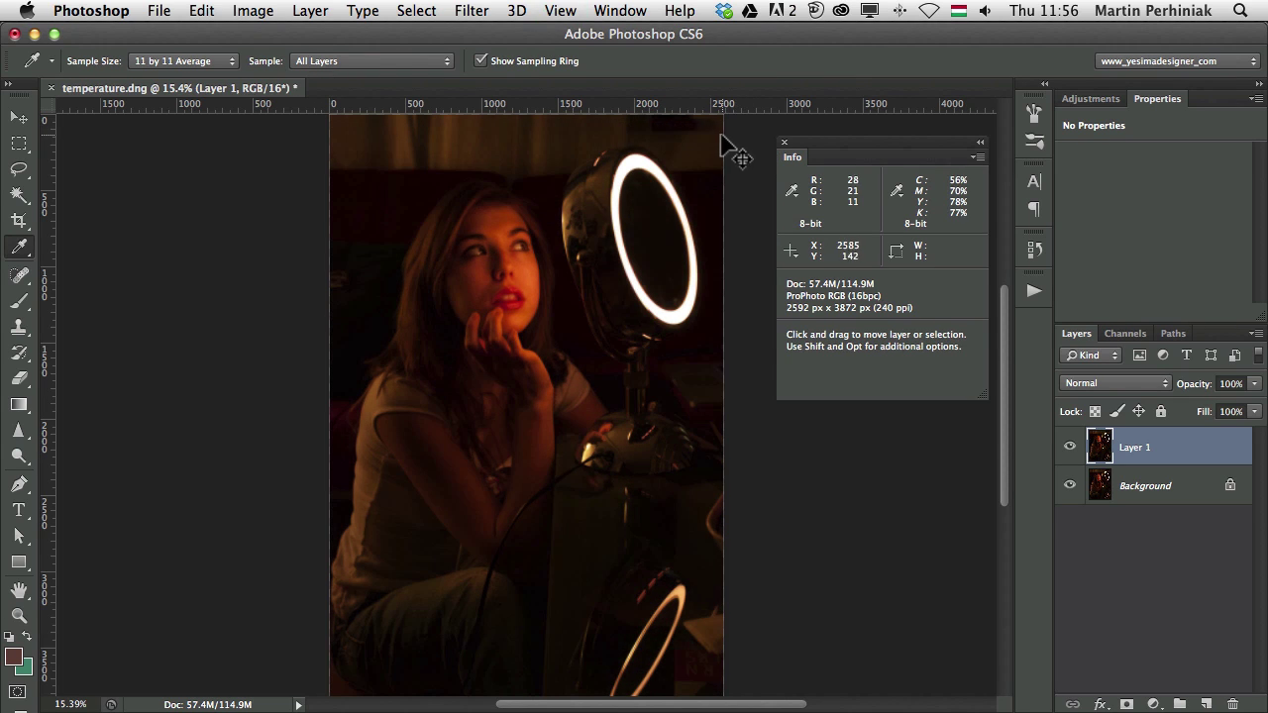
key(super+y)
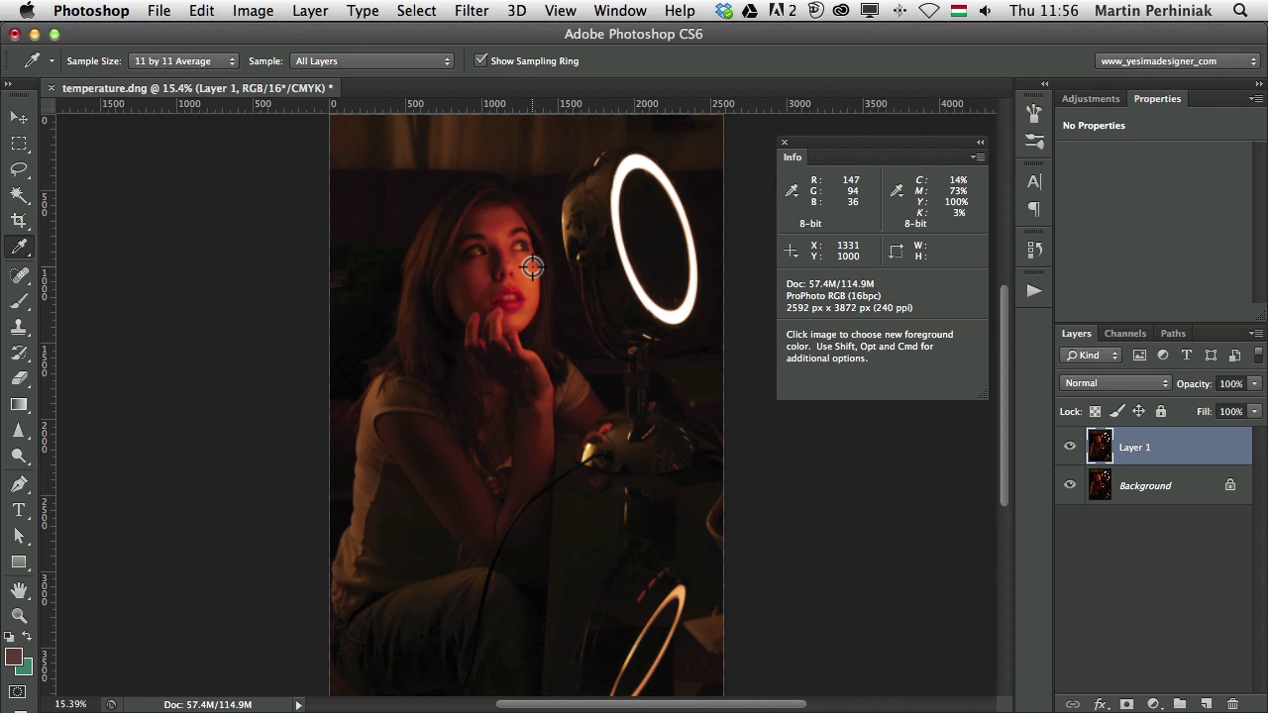
- Create a Custom proof setup with Device to Simulate set to SPR2400 USmoothFineArt
click(561, 12)
mouse_move(588, 40)
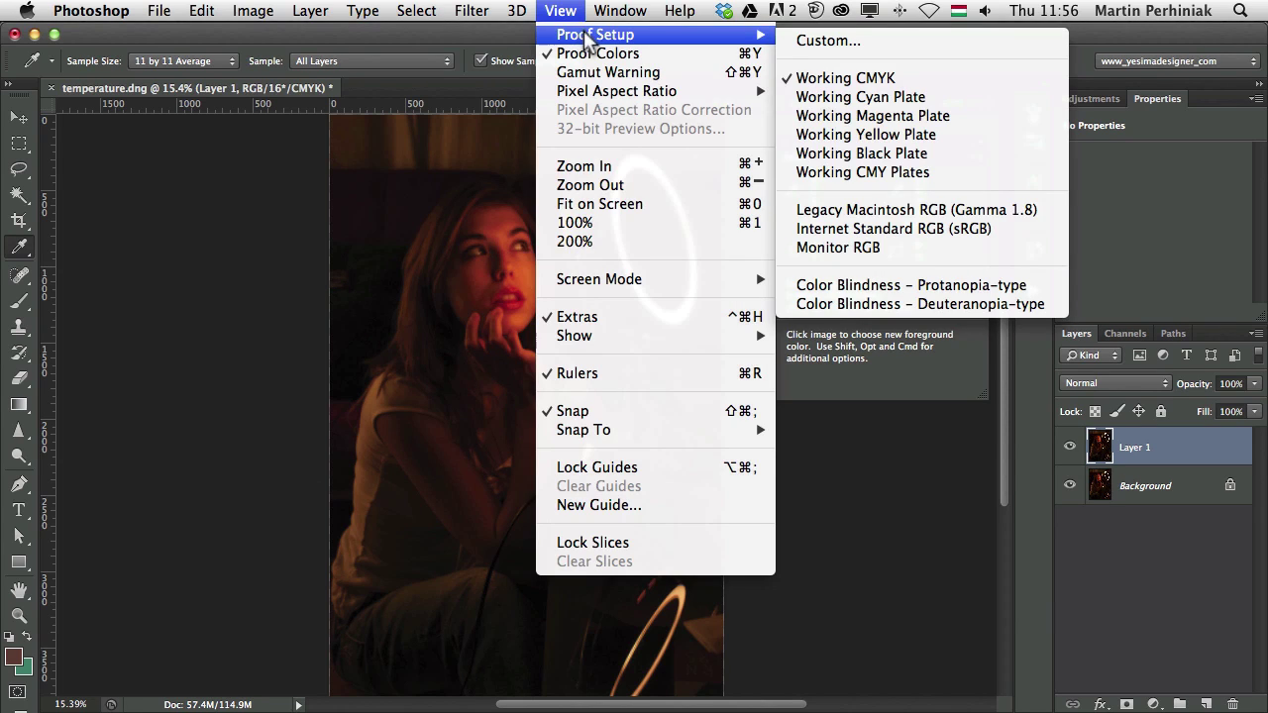
click(808, 40)
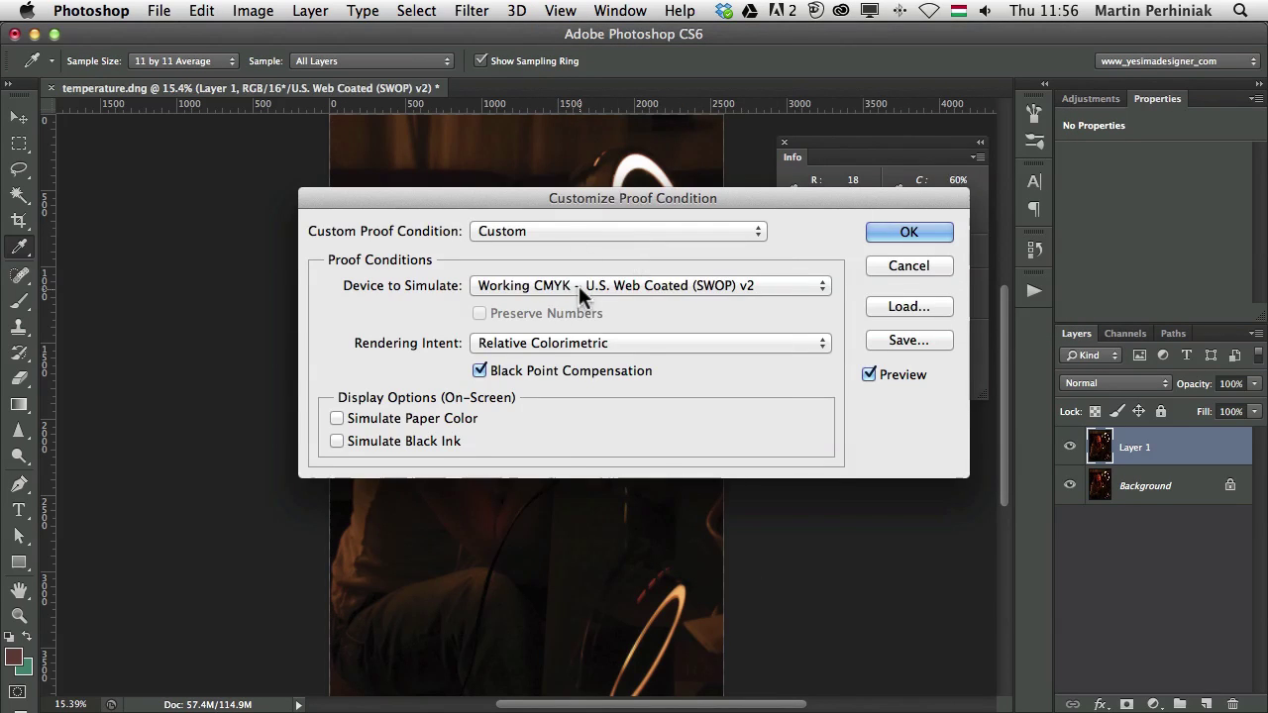
click(579, 285)
mouse_move(726, 709)
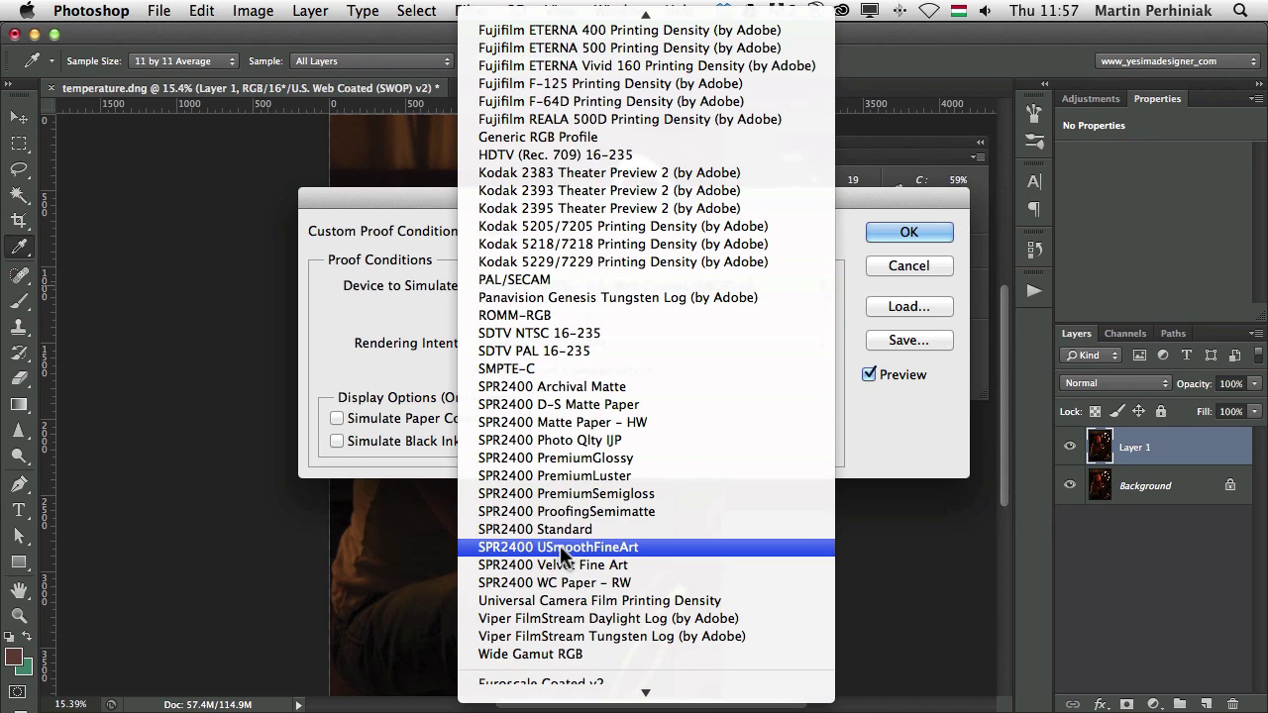
click(562, 552)
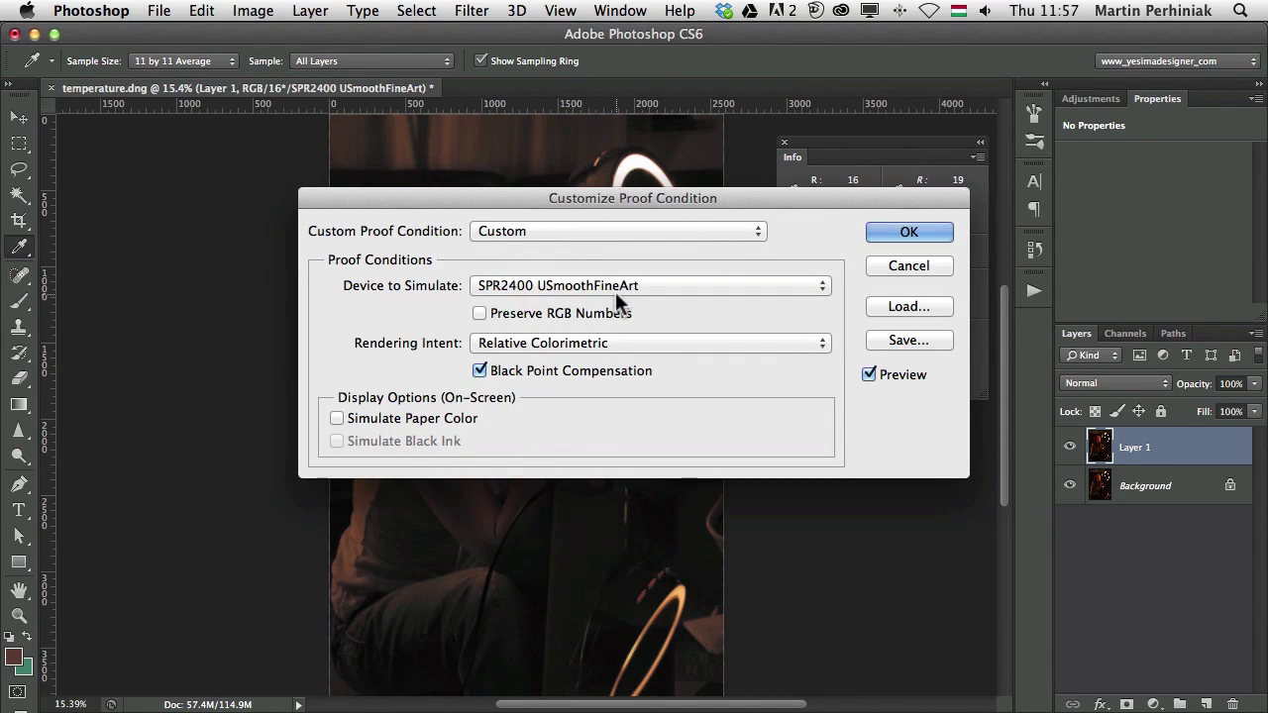
click(907, 234)
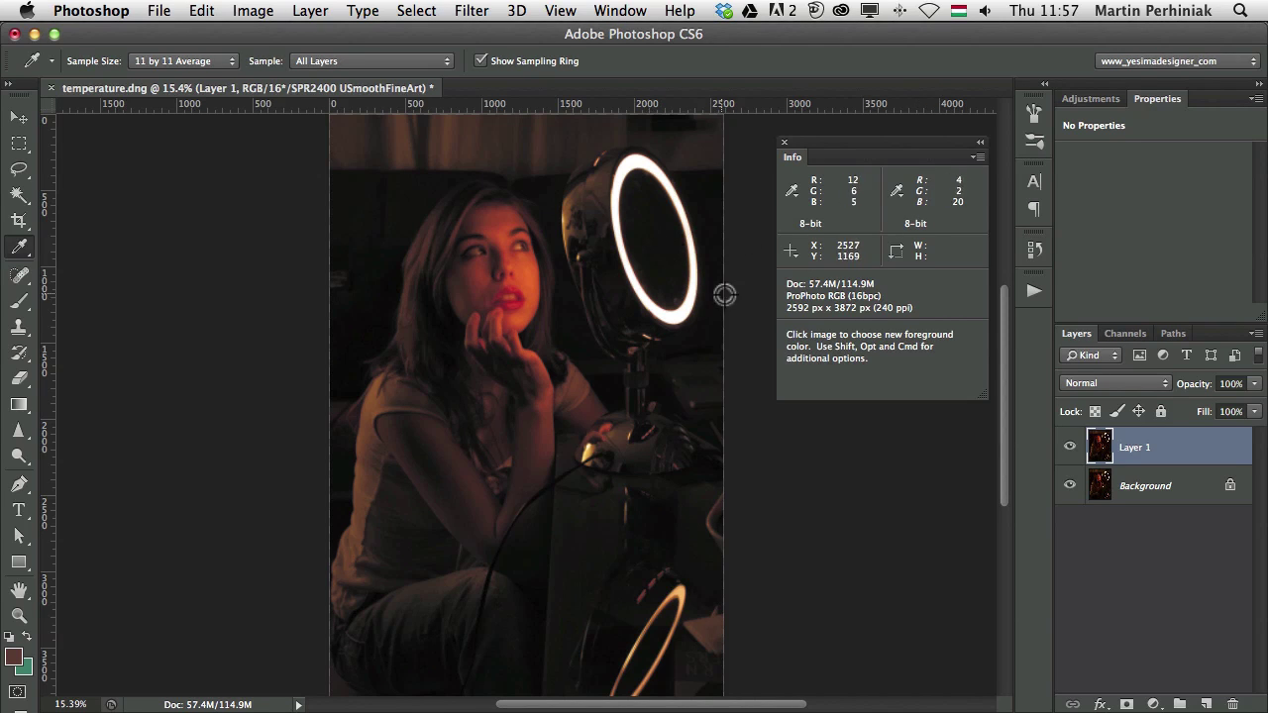
- Toggle Cmd+Y repeatedly, comparing face readings (actual 175/113/44 vs proof 240/124/1), ending off
key(super+y)
key(super+y)
key(super+y)
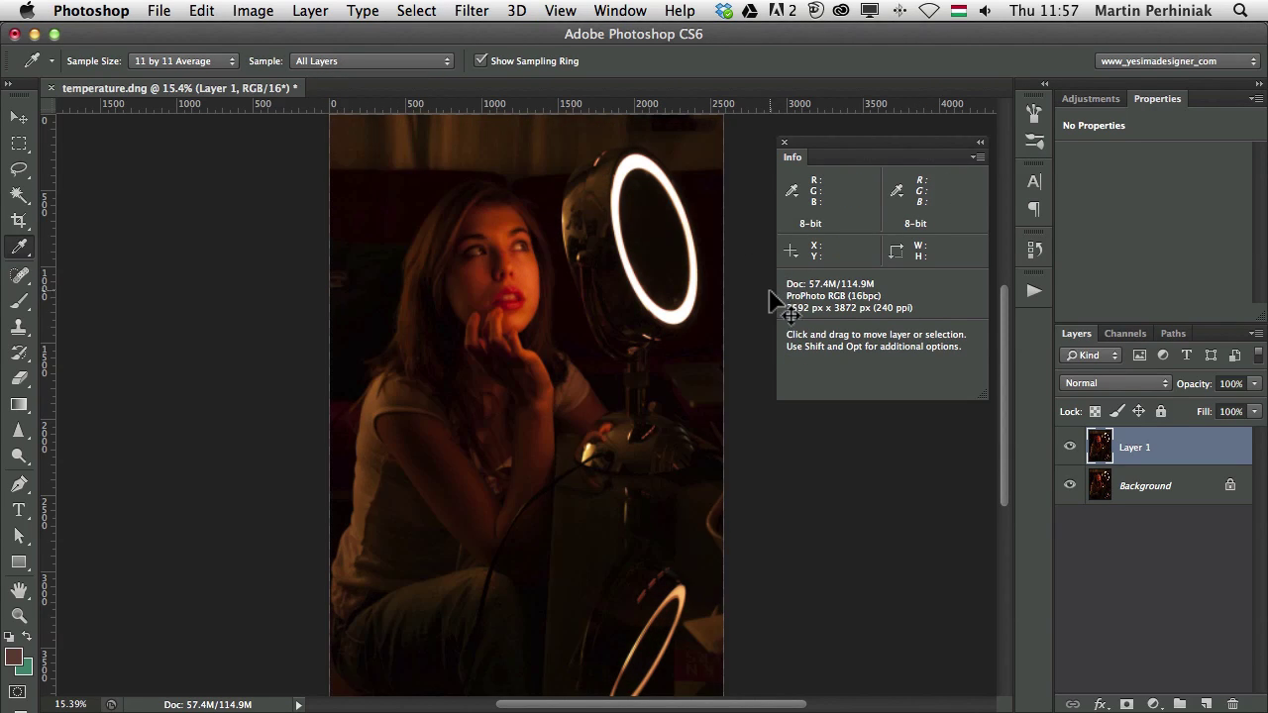
key(super+y)
key(super+y)
key(super+y)
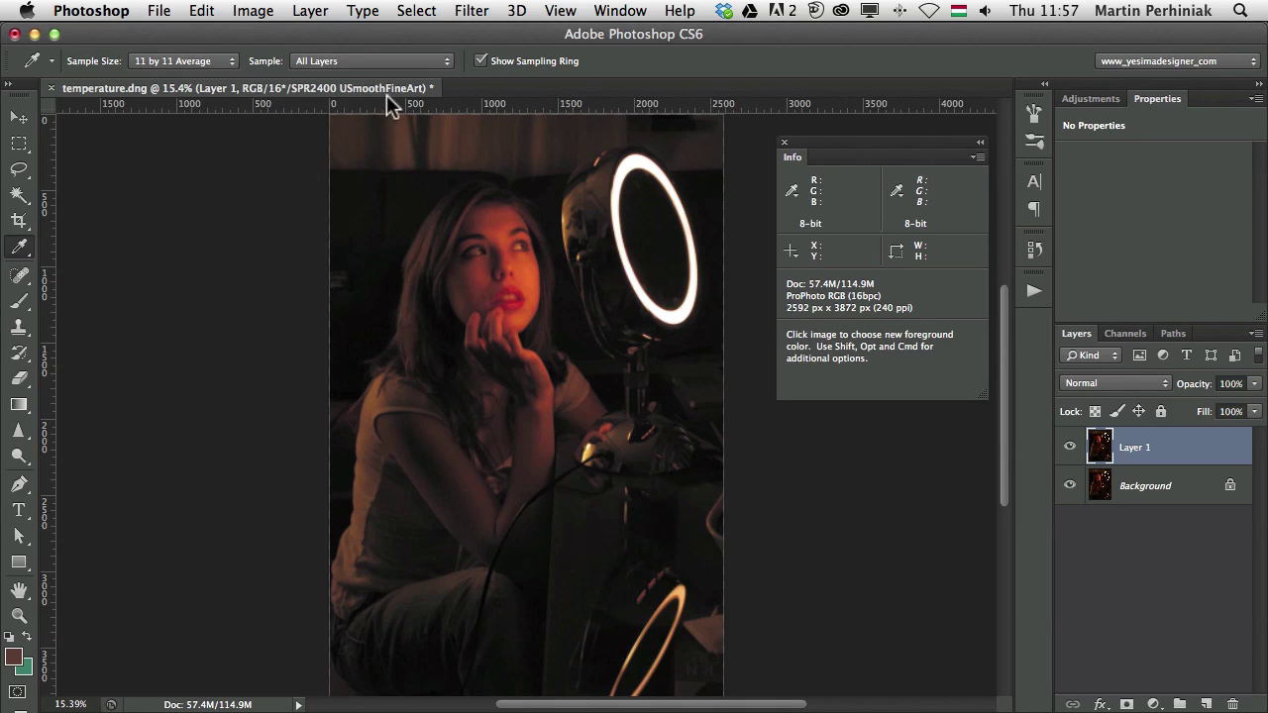
key(super+y)
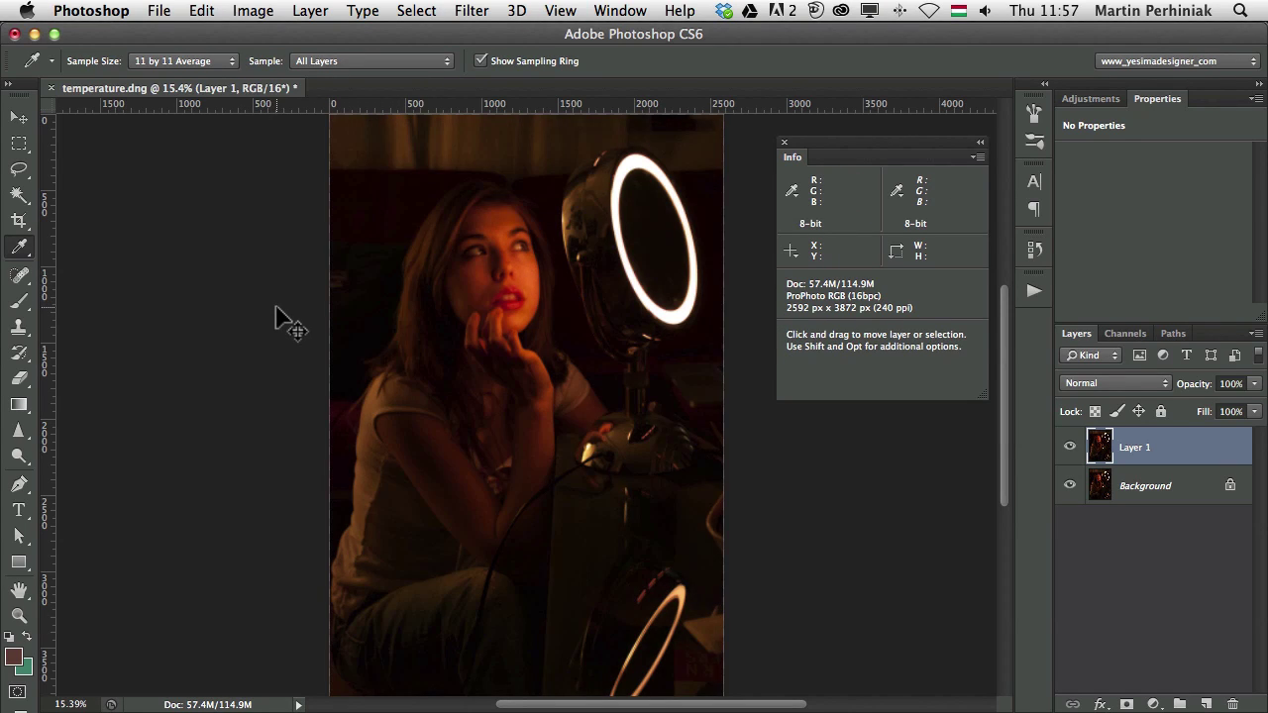
key(super+y)
key(super+y)
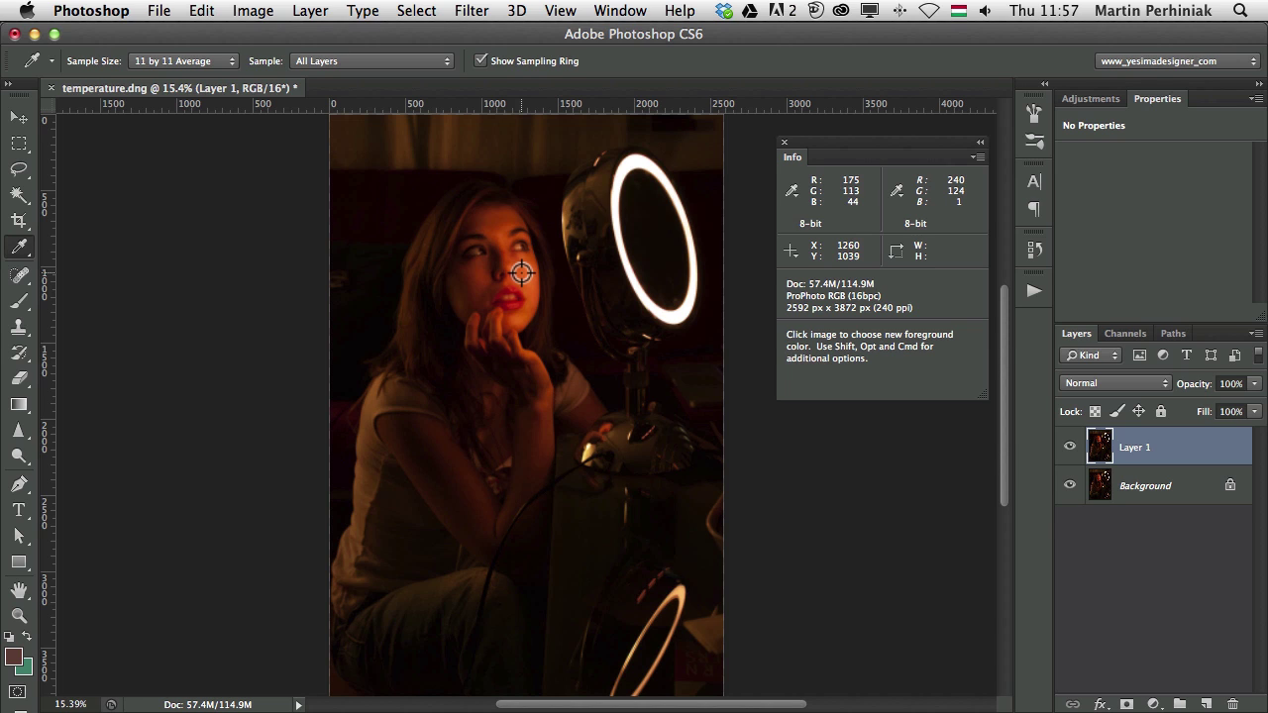
key(super+y)
key(super+y)
key(super+y)
key(super+y)
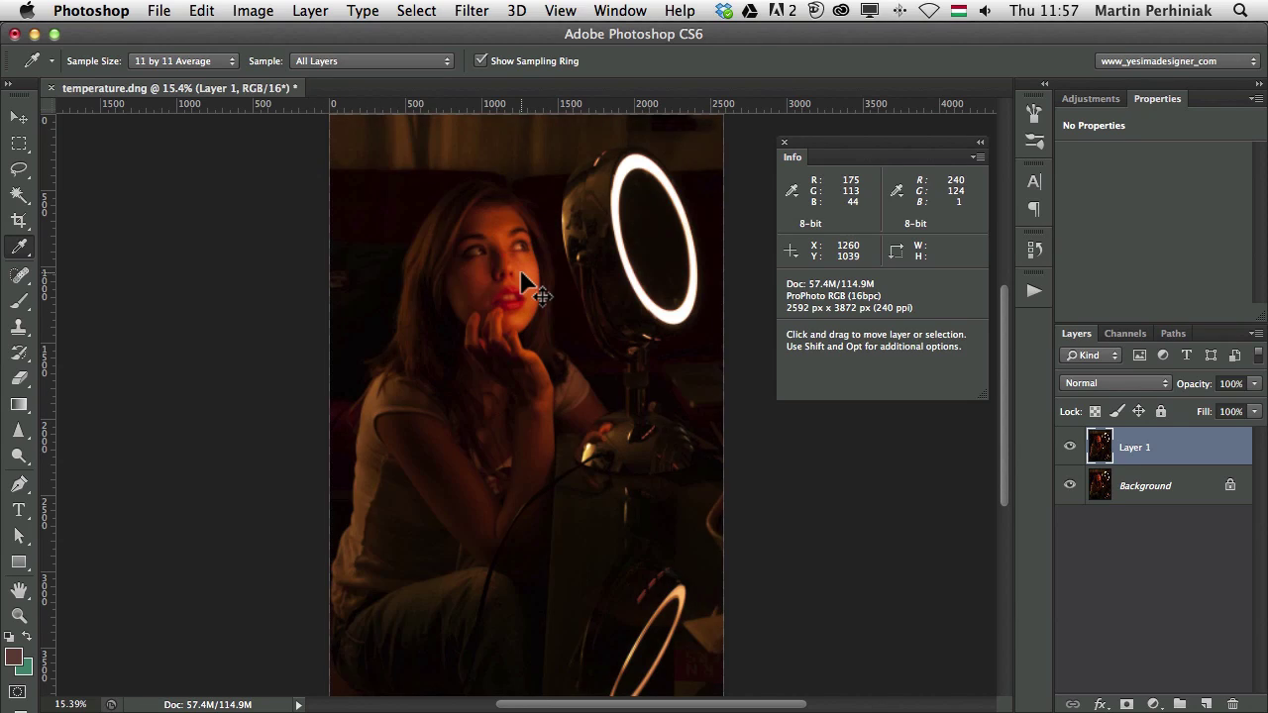
key(super+y)
key(super+y)
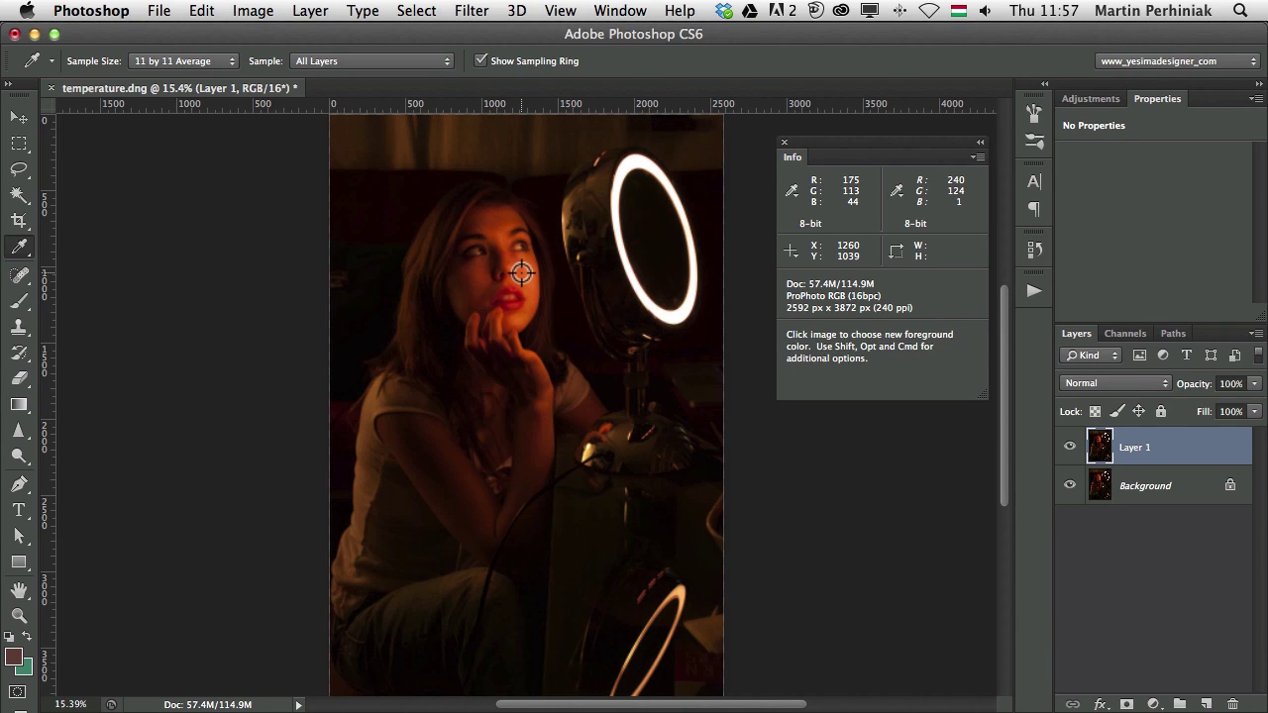
key(super+y)
key(super+y)
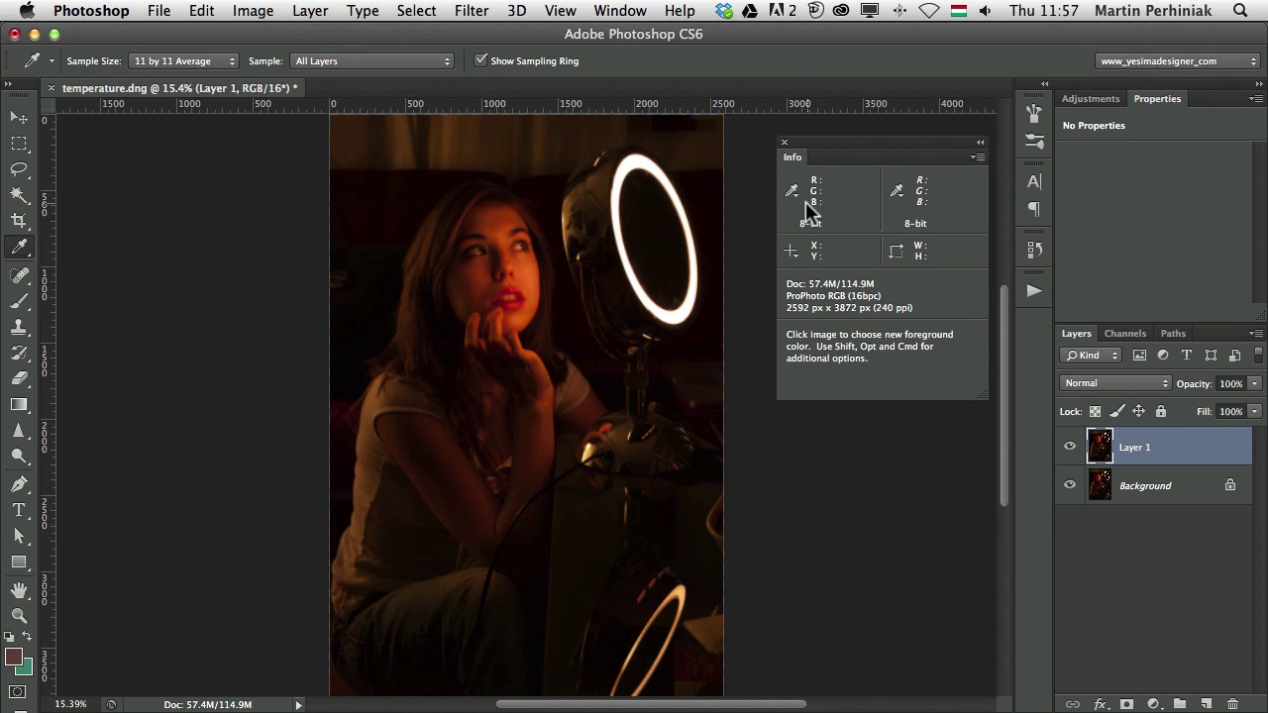
click(977, 157)
click(1011, 166)
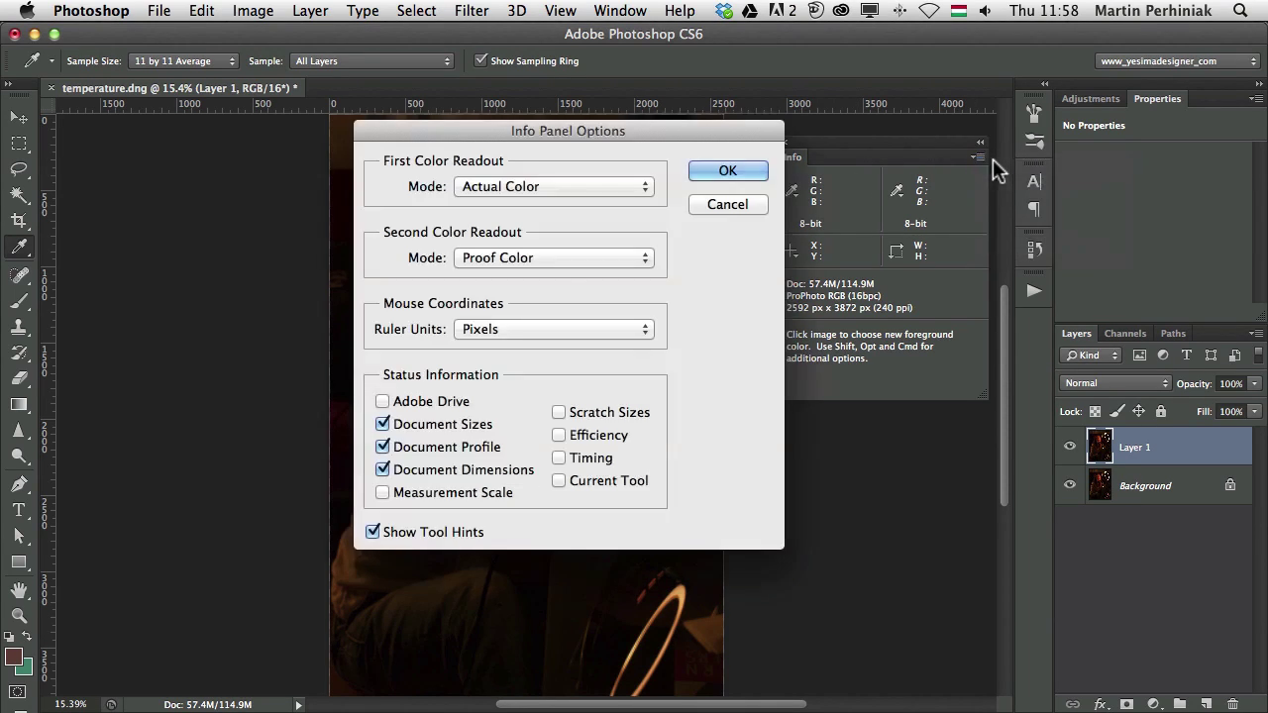
click(486, 185)
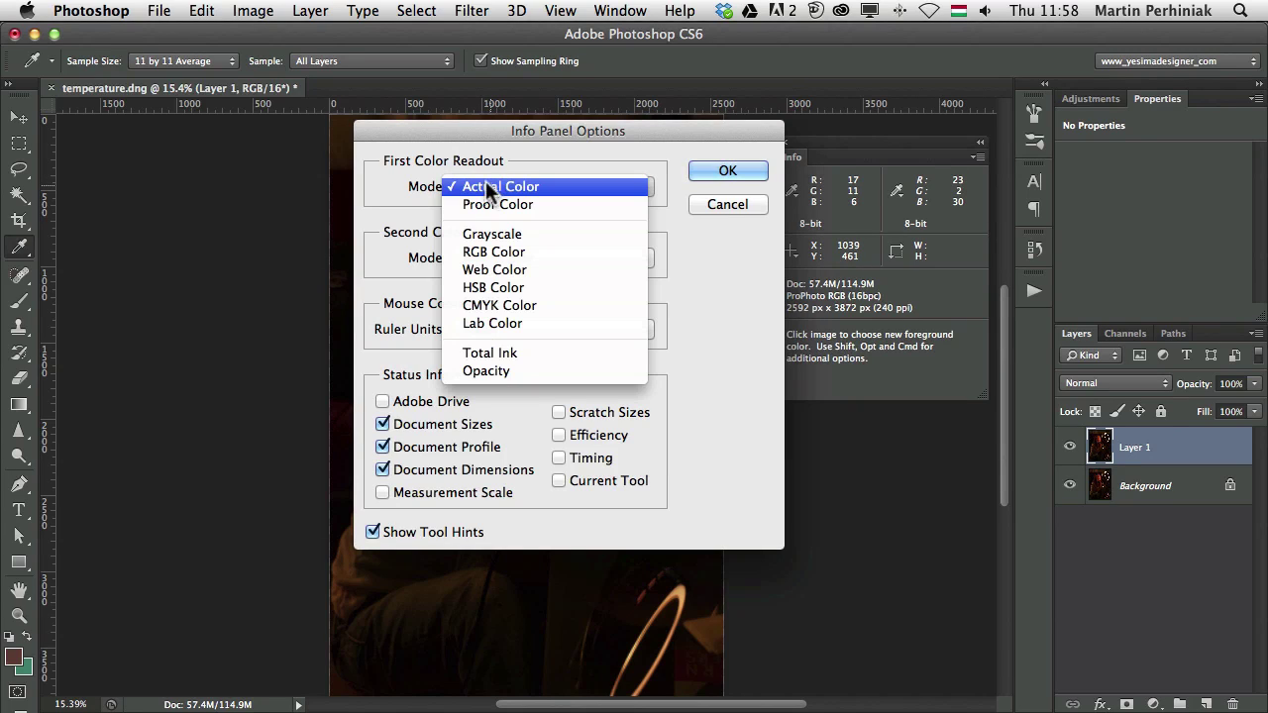
click(424, 187)
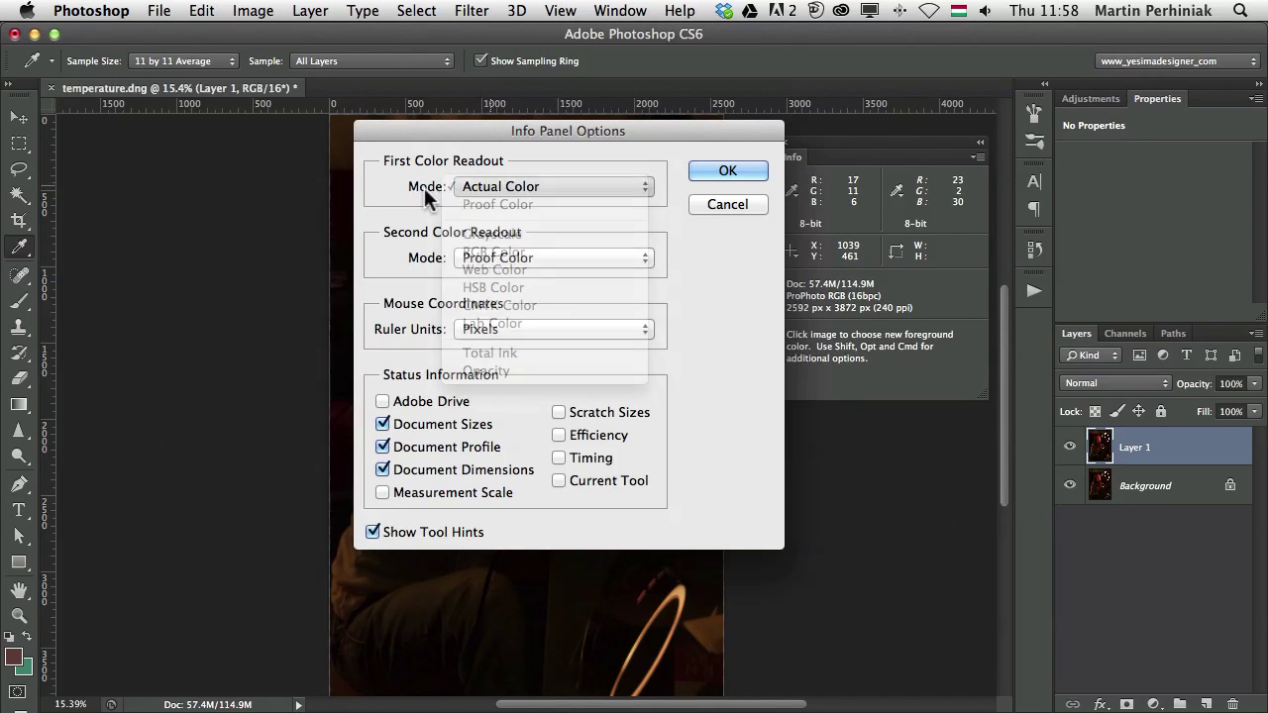
click(728, 204)
click(898, 191)
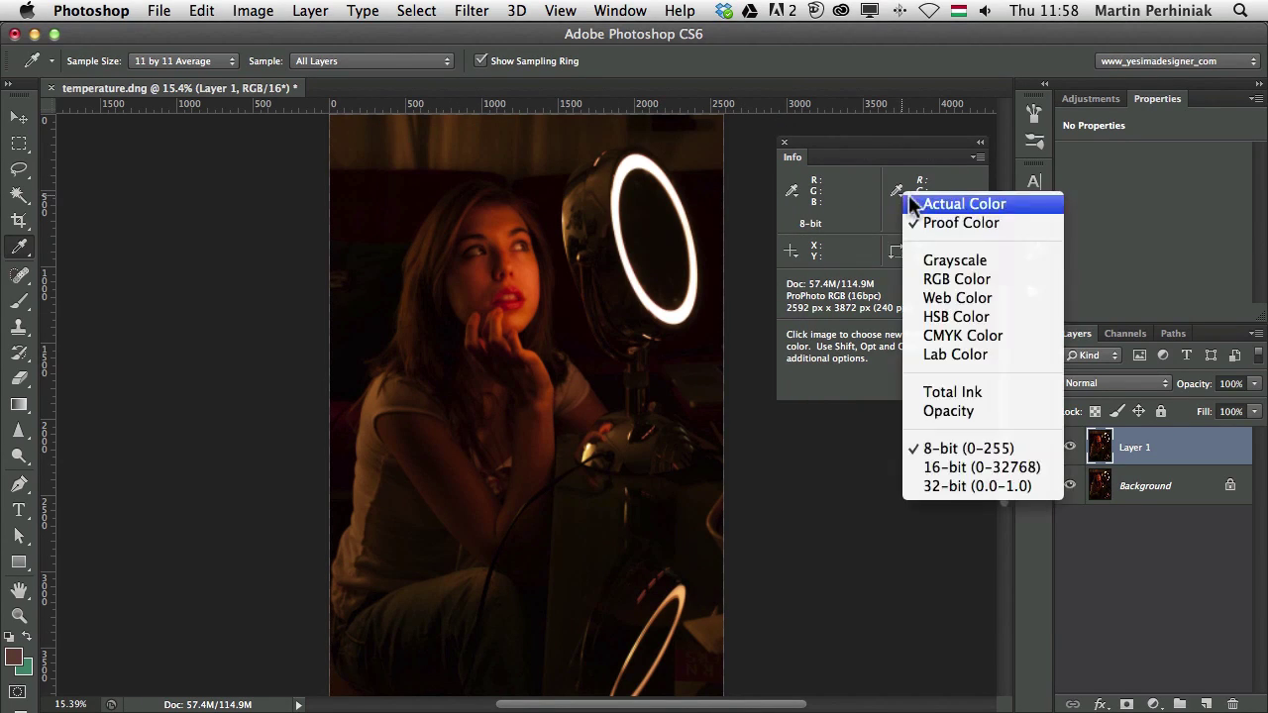
click(931, 411)
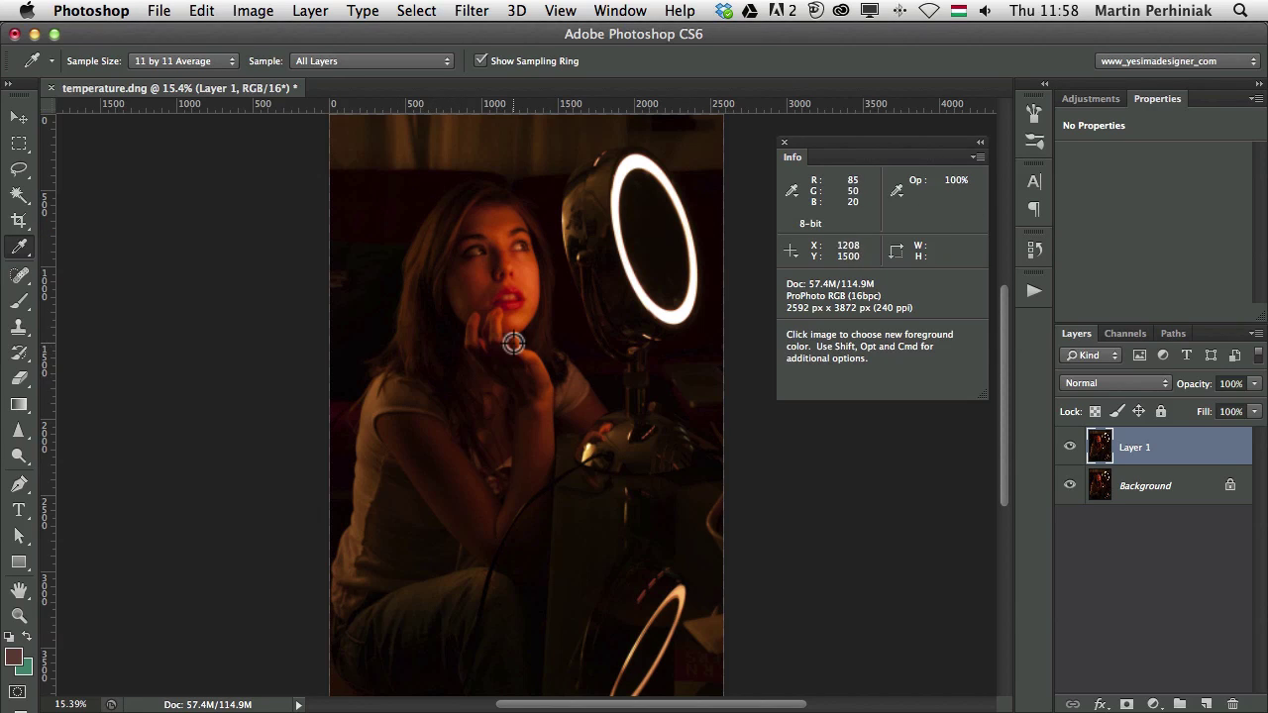
- Add a layer mask to Layer 1, hide Background, and drag a first vertical gradient
click(1126, 704)
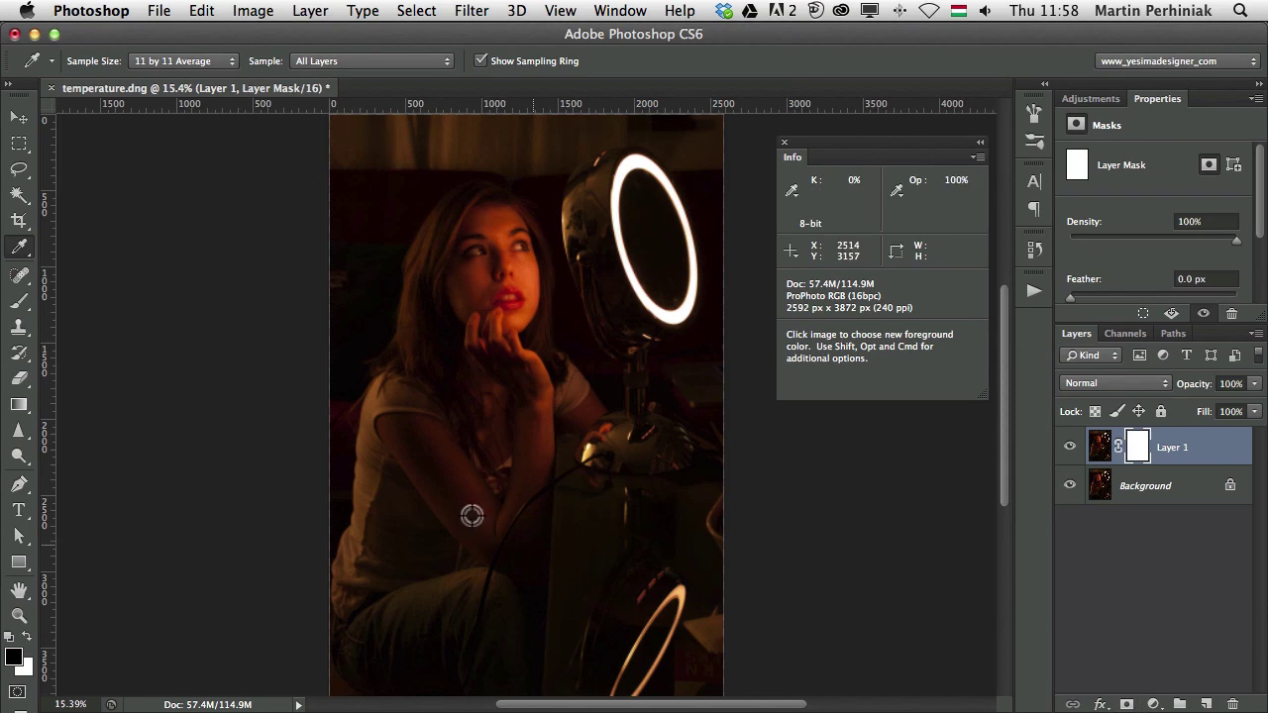
click(19, 404)
drag(527, 166, 523, 256)
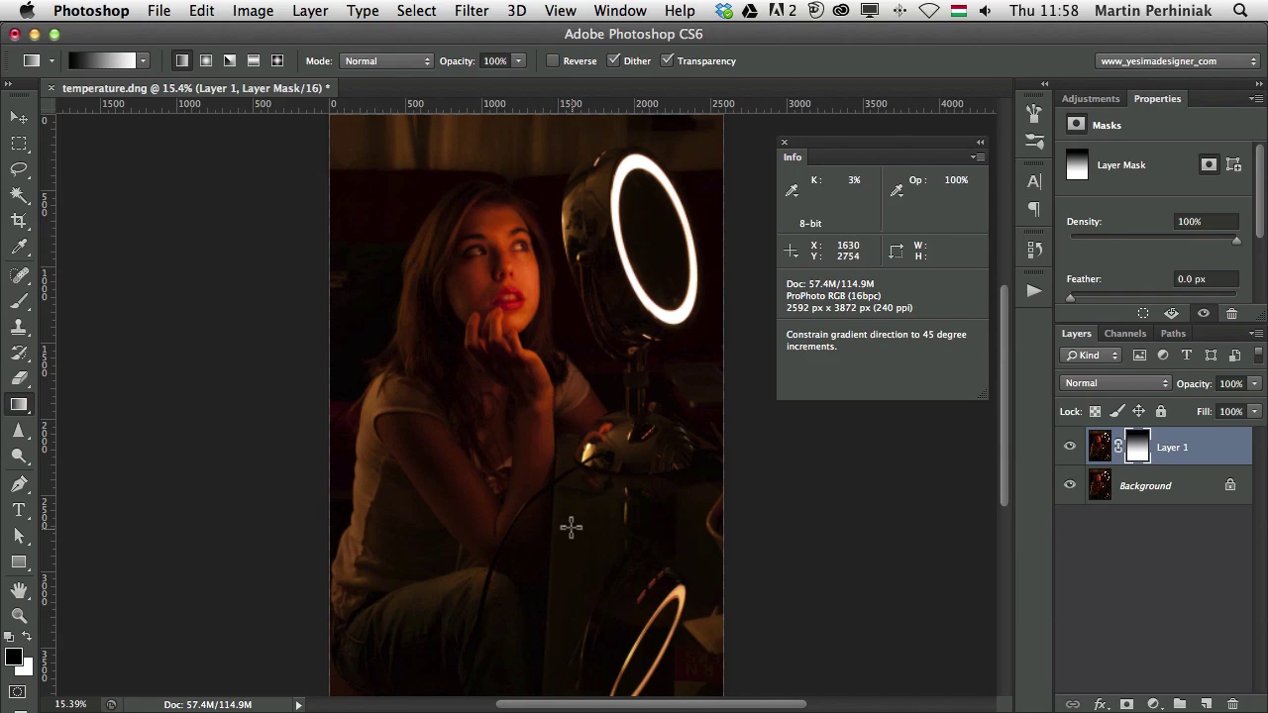
click(1069, 484)
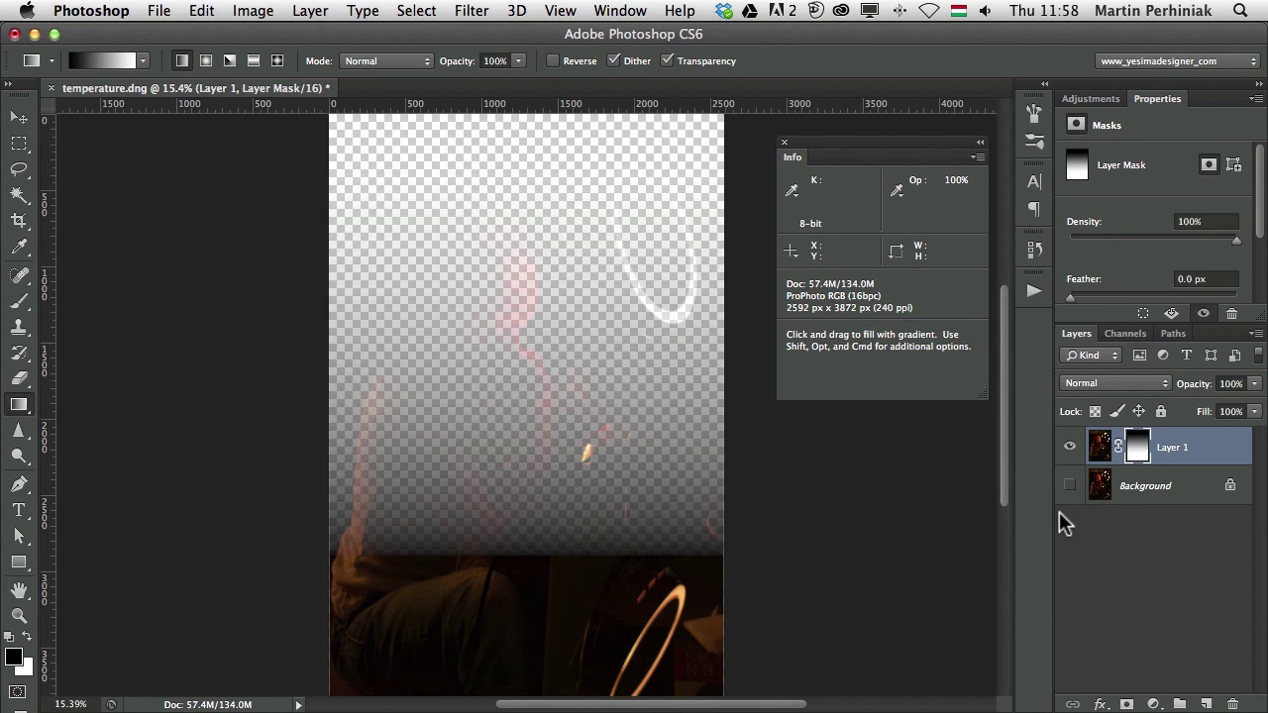
drag(526, 188, 536, 138)
- Redraw the gradient downward so only the photo's bottom shows, then target Layer 1's image
scroll(543, 108, up, 10)
scroll(586, 498, down, 8)
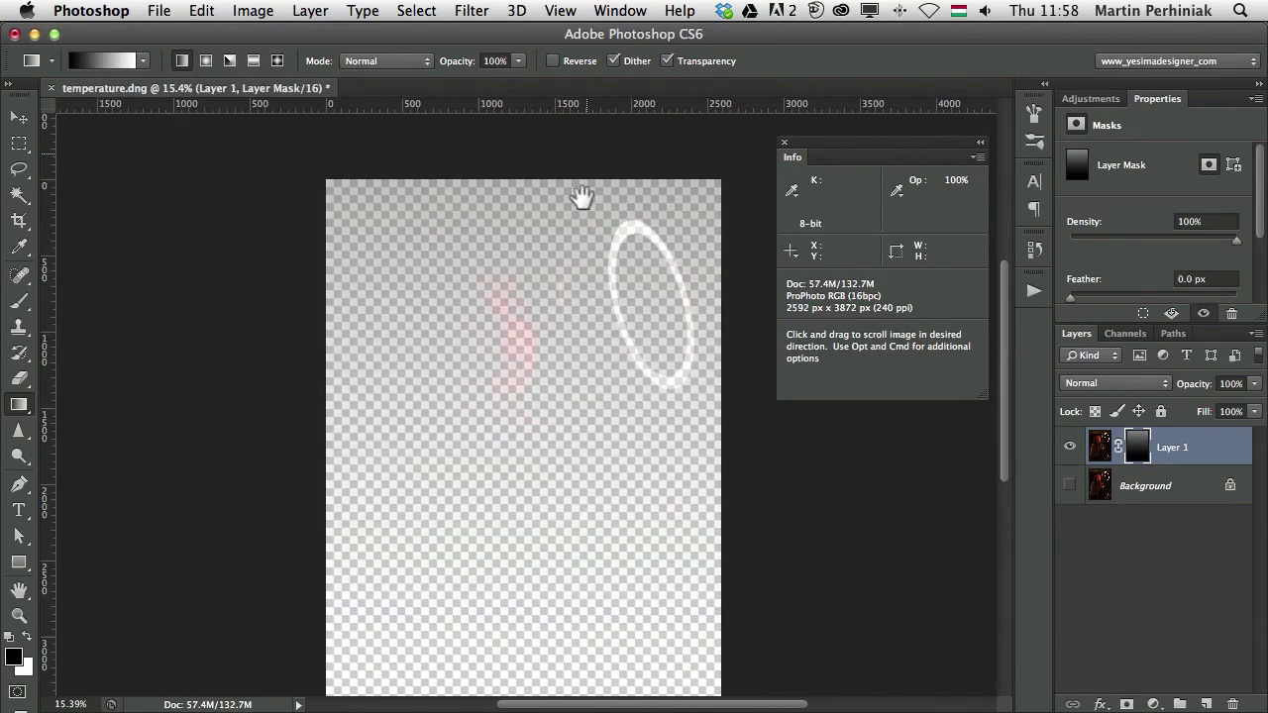
scroll(581, 249, down, 5)
scroll(580, 303, up, 3)
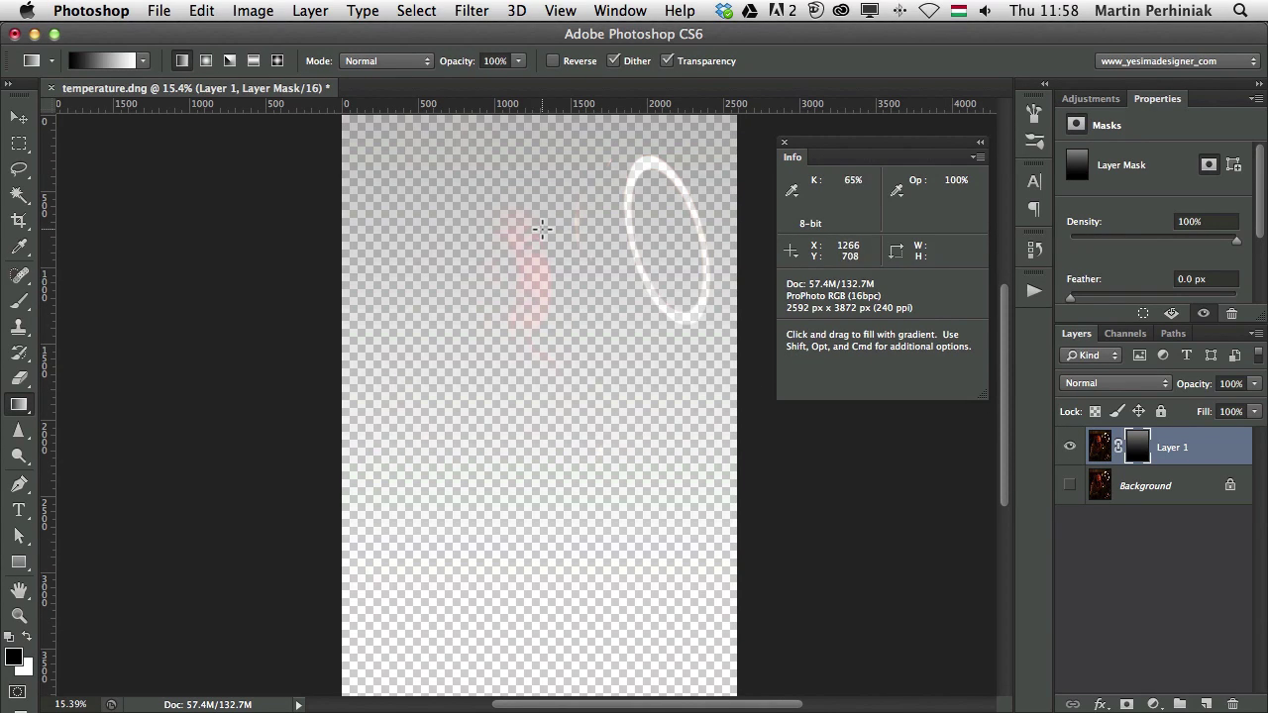
drag(543, 229, 522, 595)
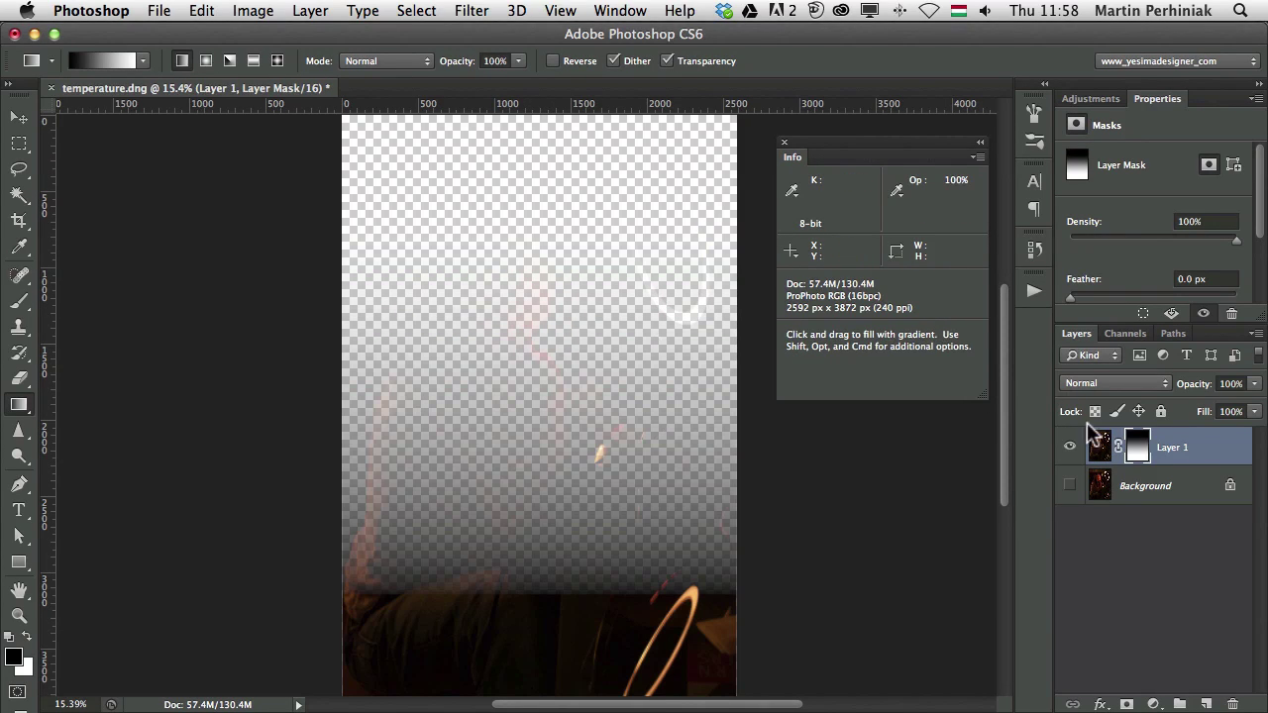
click(1100, 451)
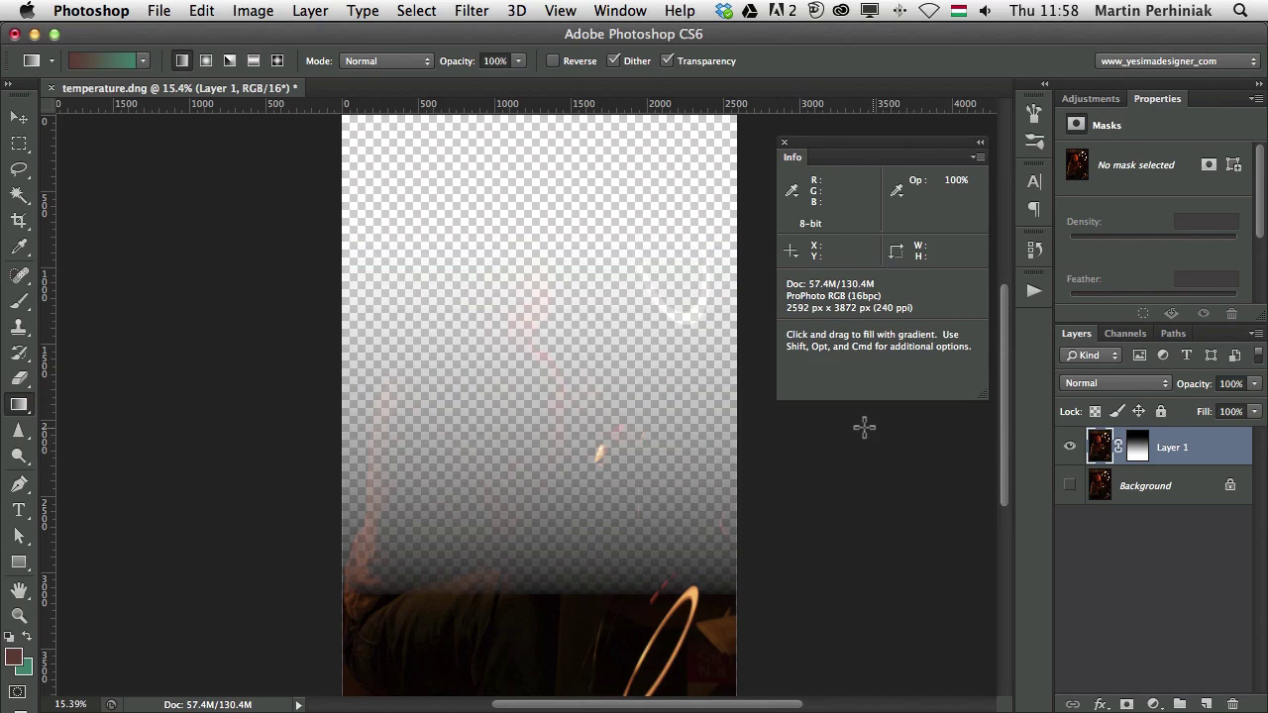
click(23, 248)
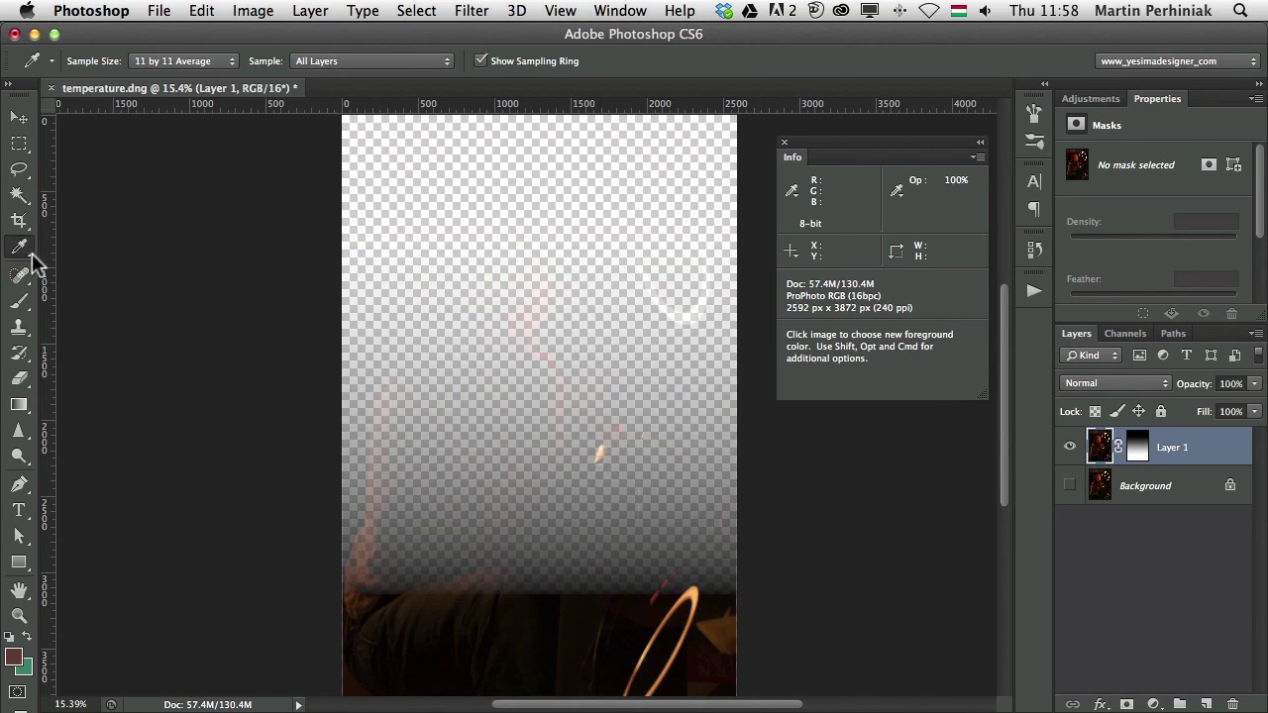
click(18, 400)
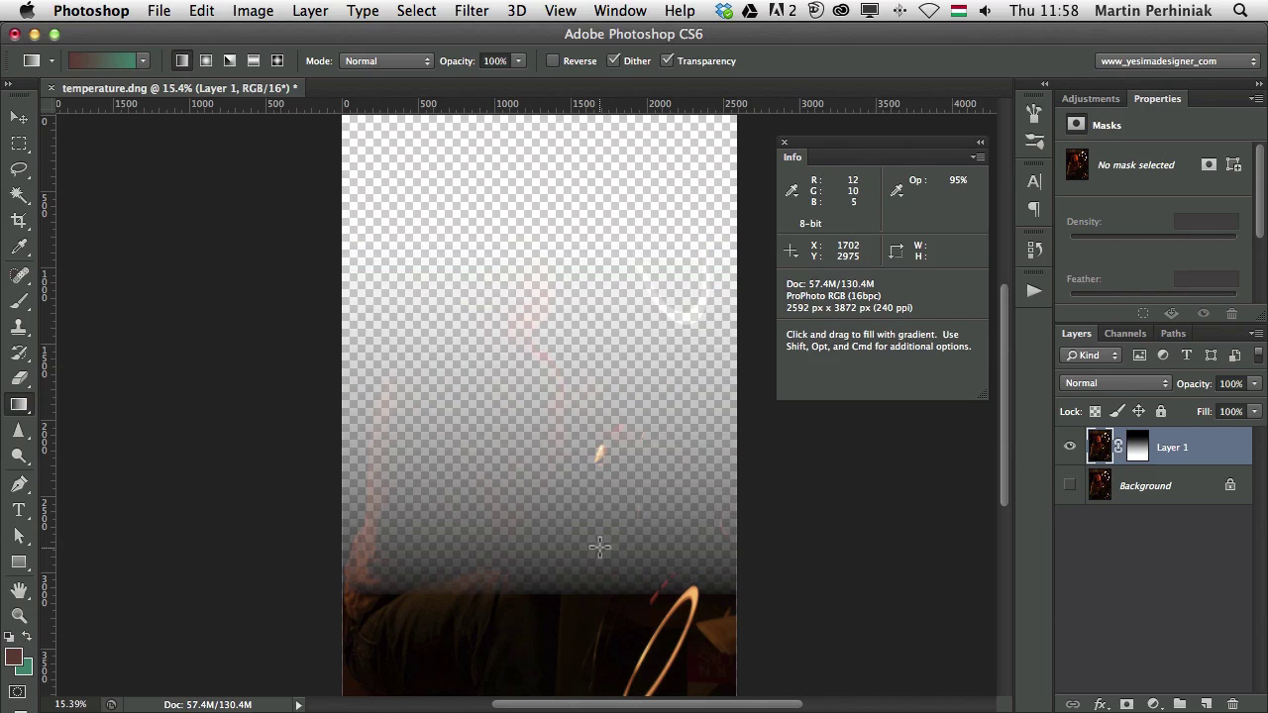
- Switch the second Info readout to Total Ink, then disable and delete Layer 1's mask
click(898, 193)
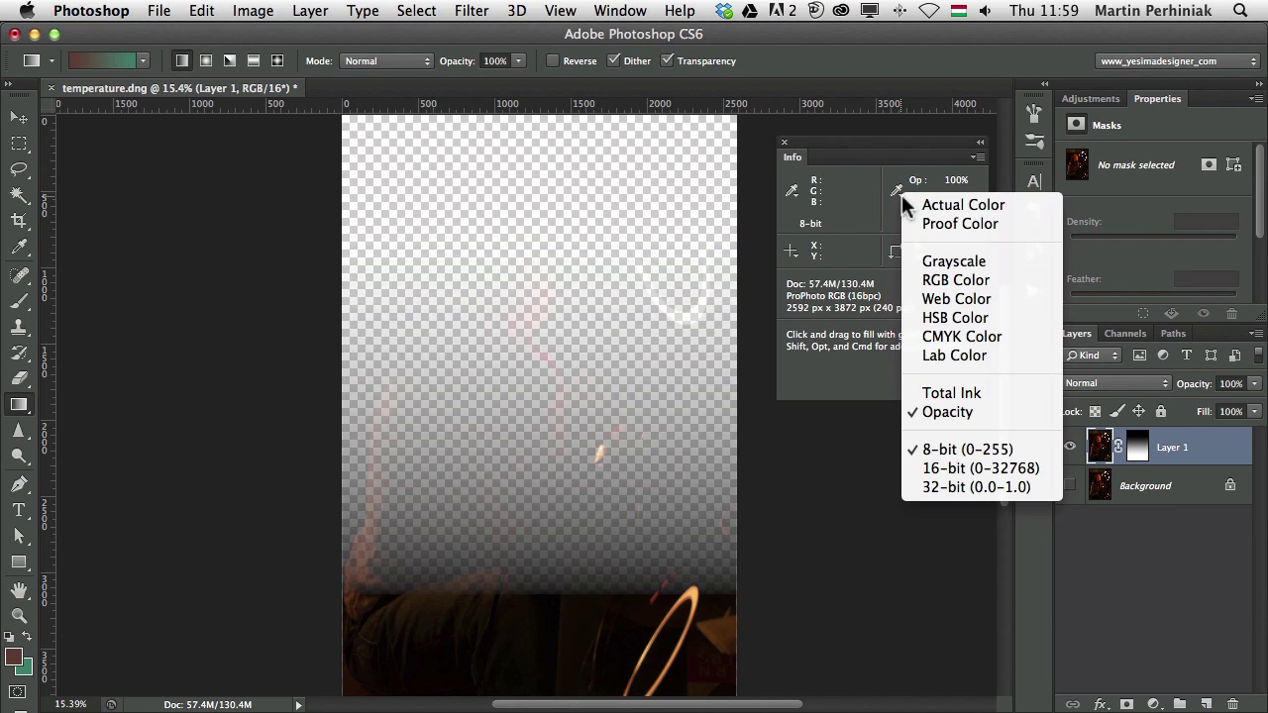
click(953, 392)
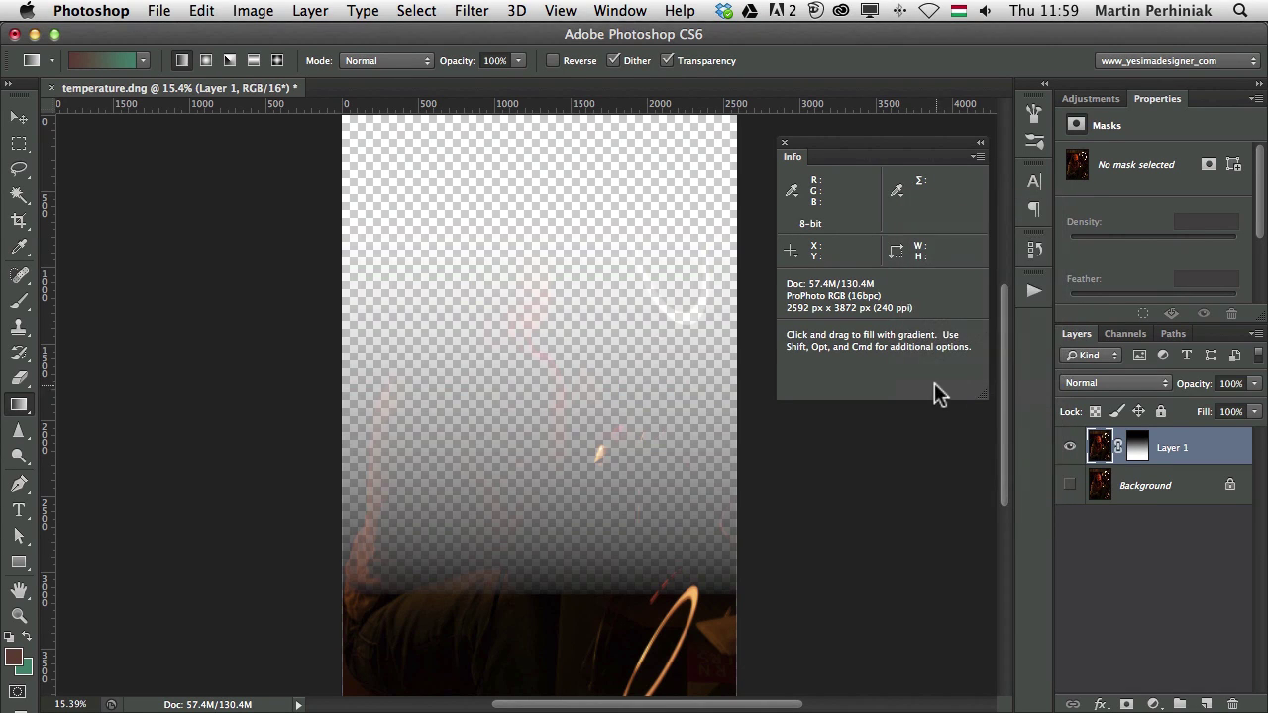
shift+click(1137, 451)
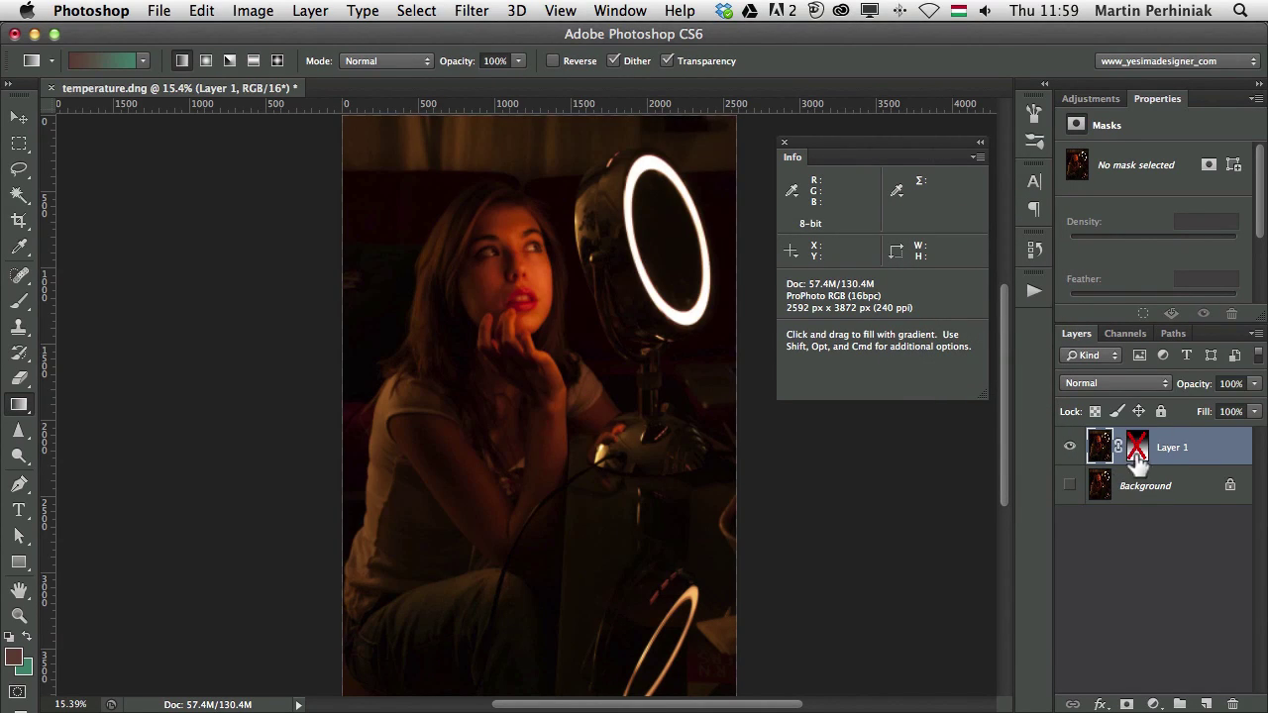
right_click(1136, 456)
click(1022, 484)
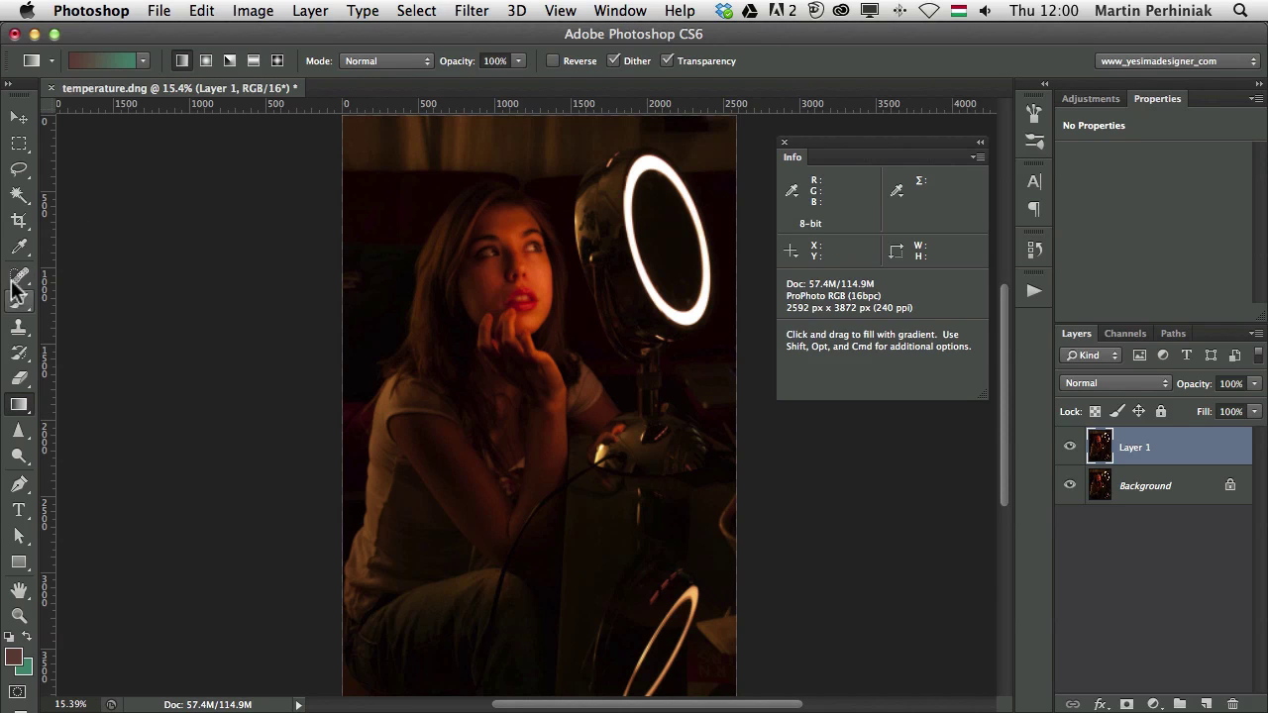
- Choose the Color Sampler Tool and keep its Sample Size at 11 by 11 Average
click(20, 247)
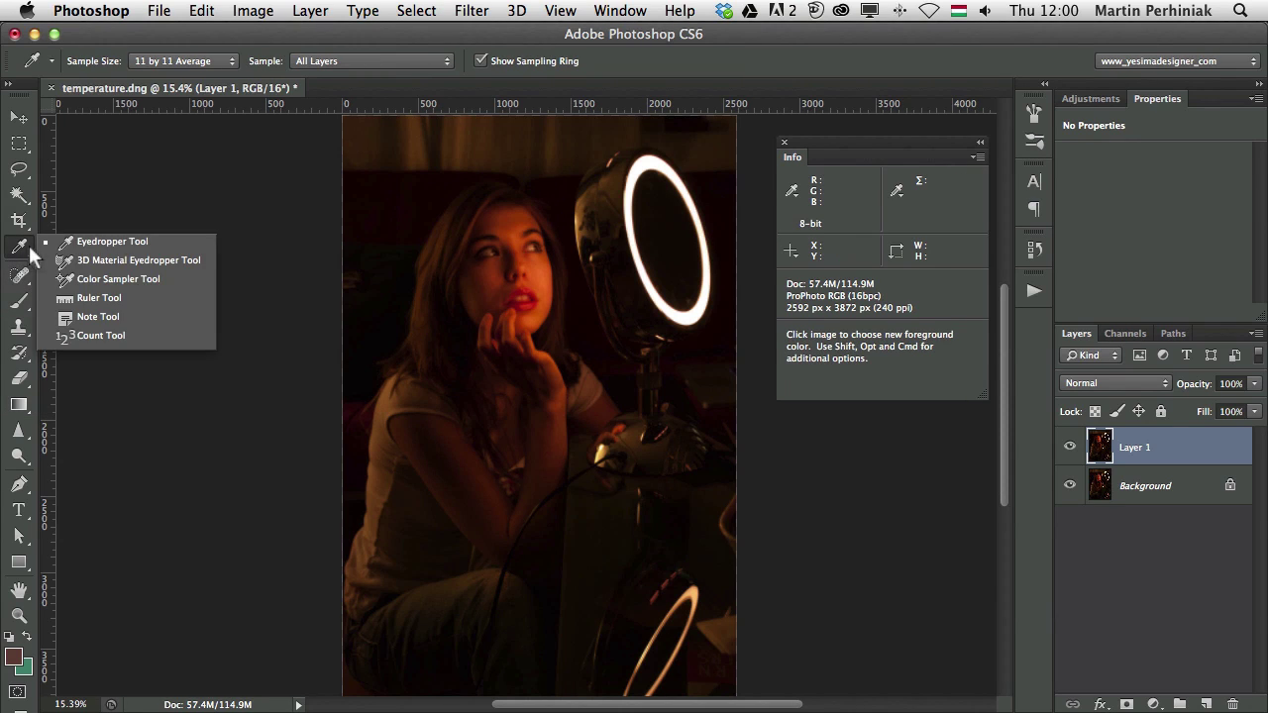
click(91, 279)
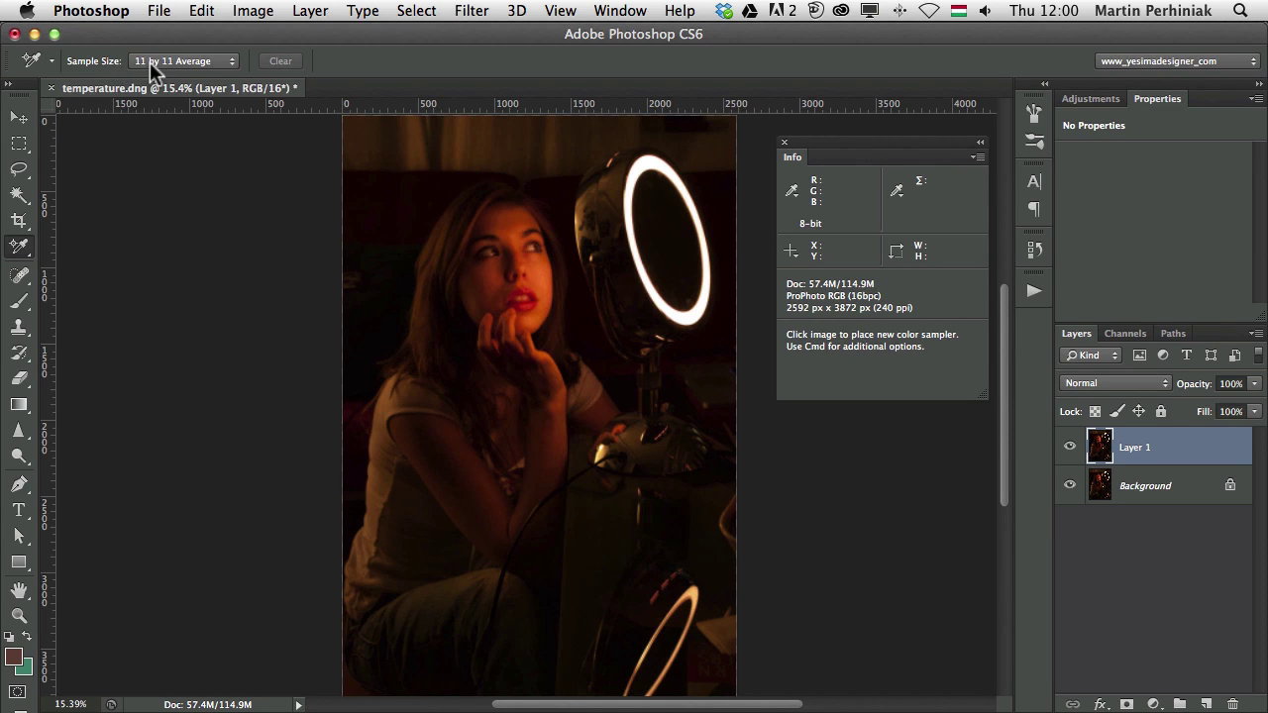
click(176, 61)
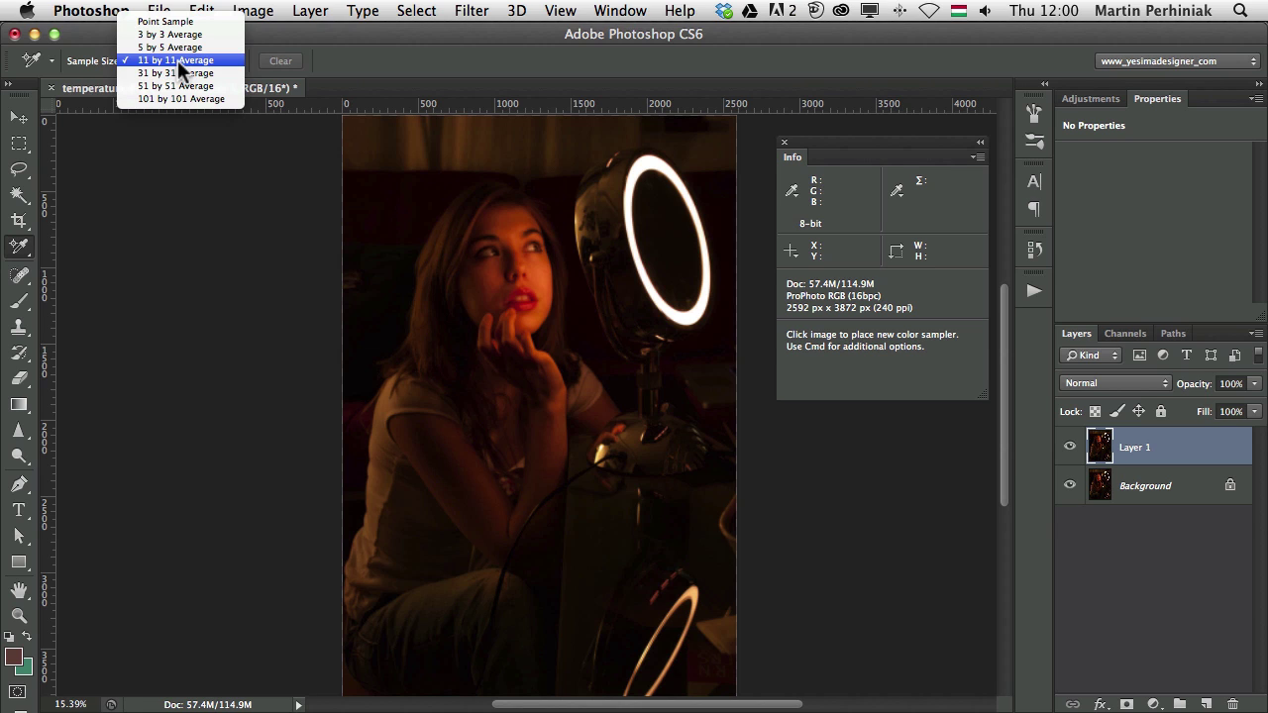
click(184, 60)
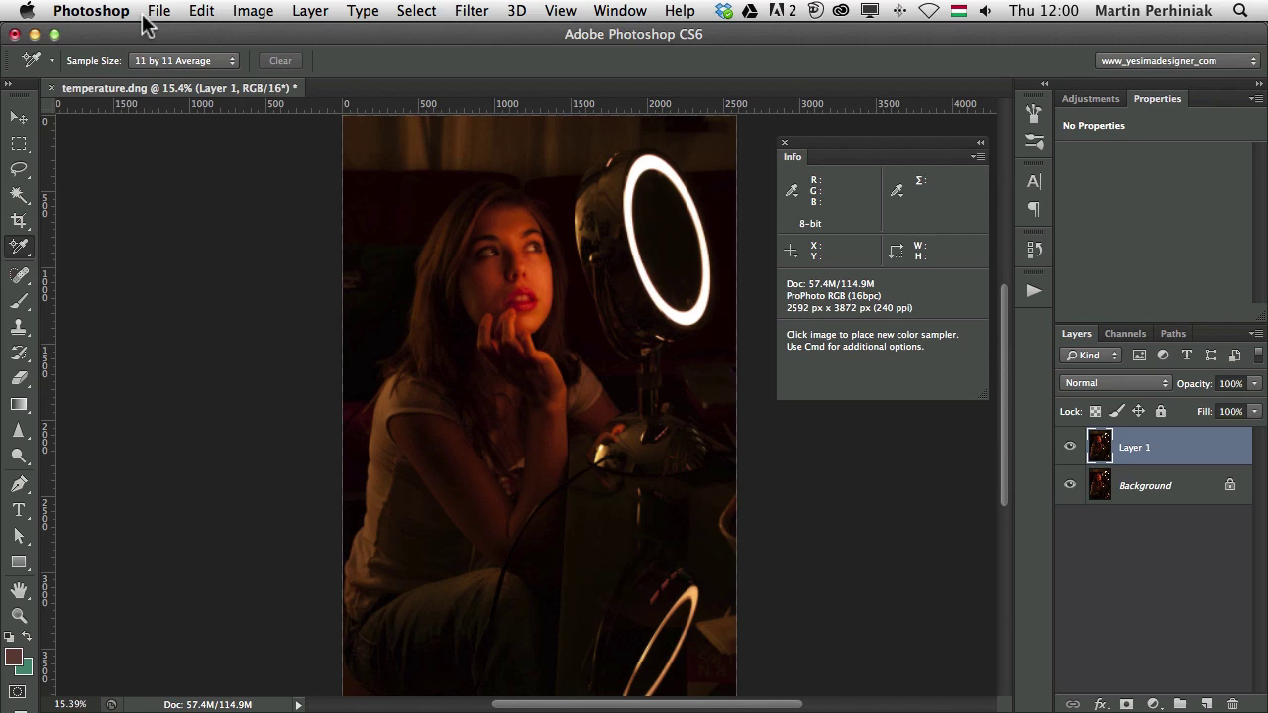
click(169, 62)
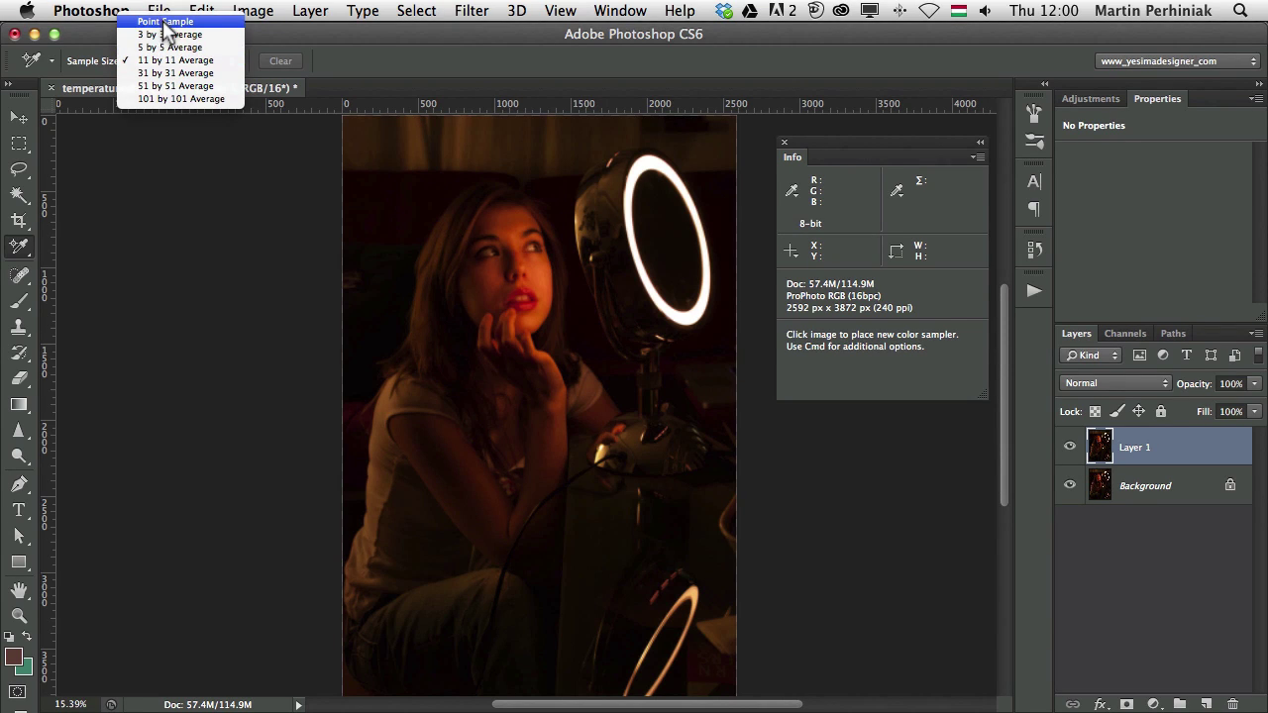
click(114, 40)
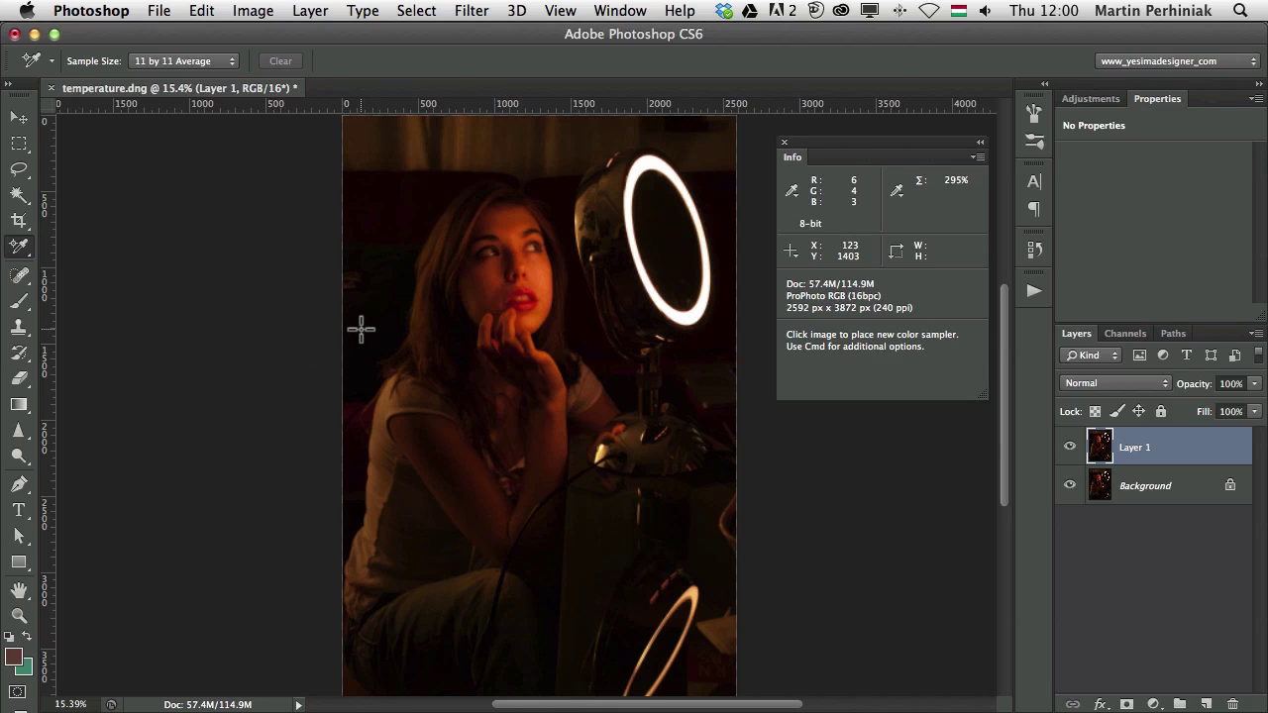
- Place colour sampler #1 on the woman's upper arm at 49.7% zoom, reading RGB 63/47/21
click(376, 476)
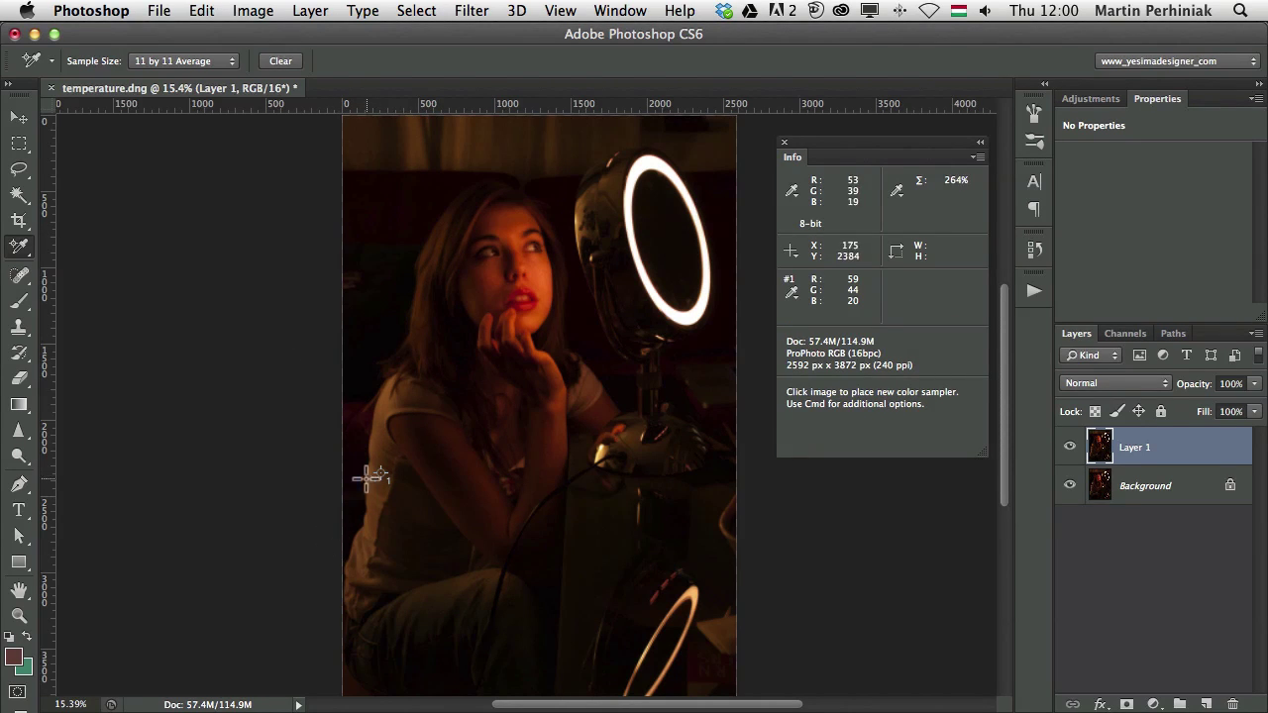
click(411, 479)
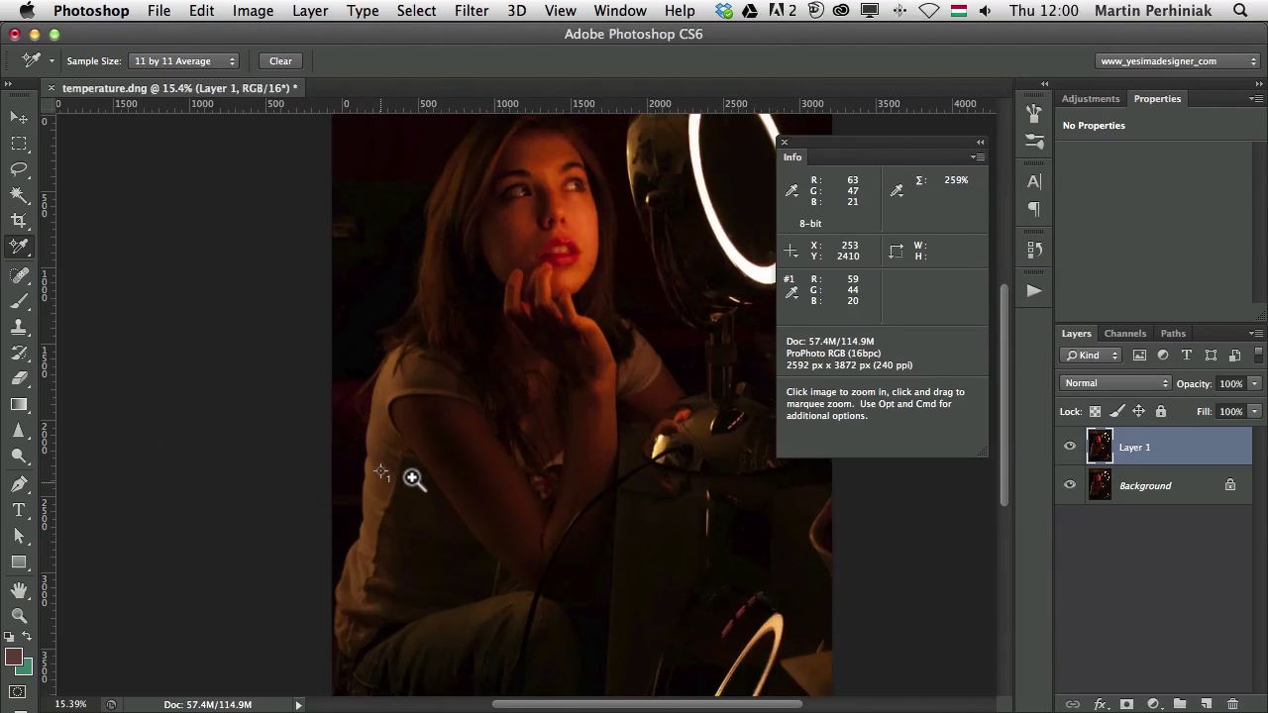
drag(411, 478, 481, 453)
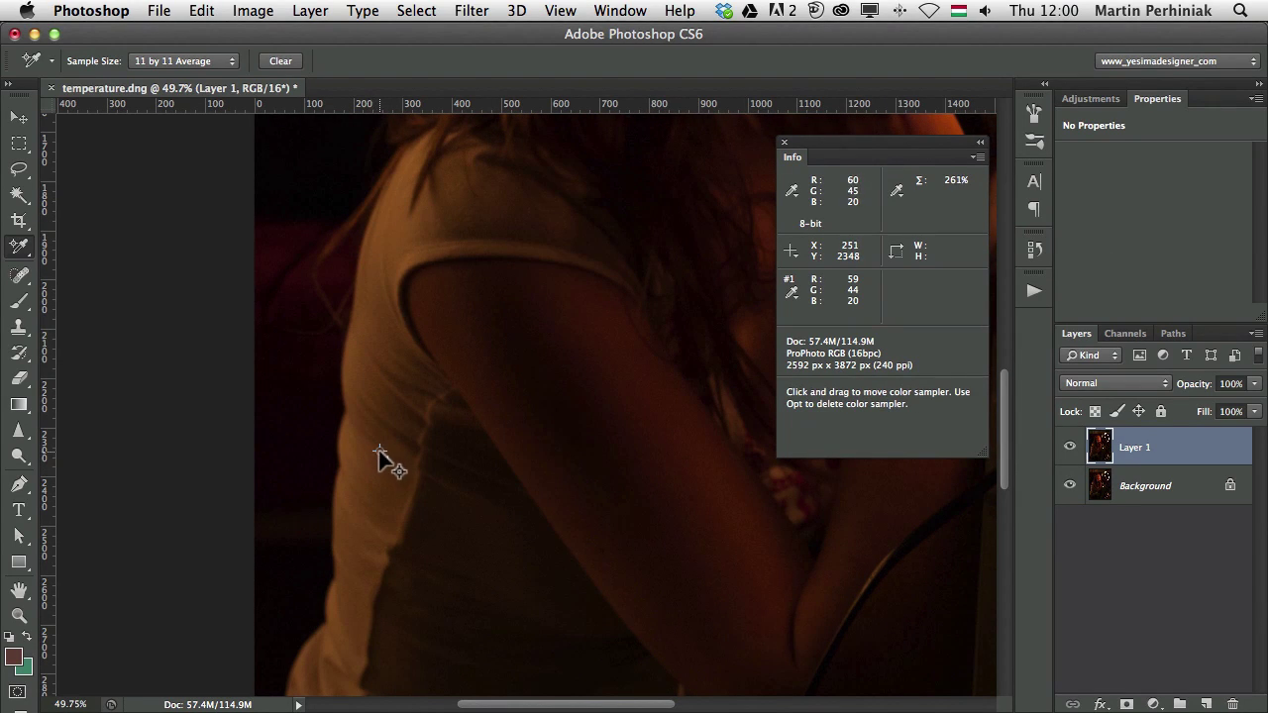
drag(375, 488, 376, 490)
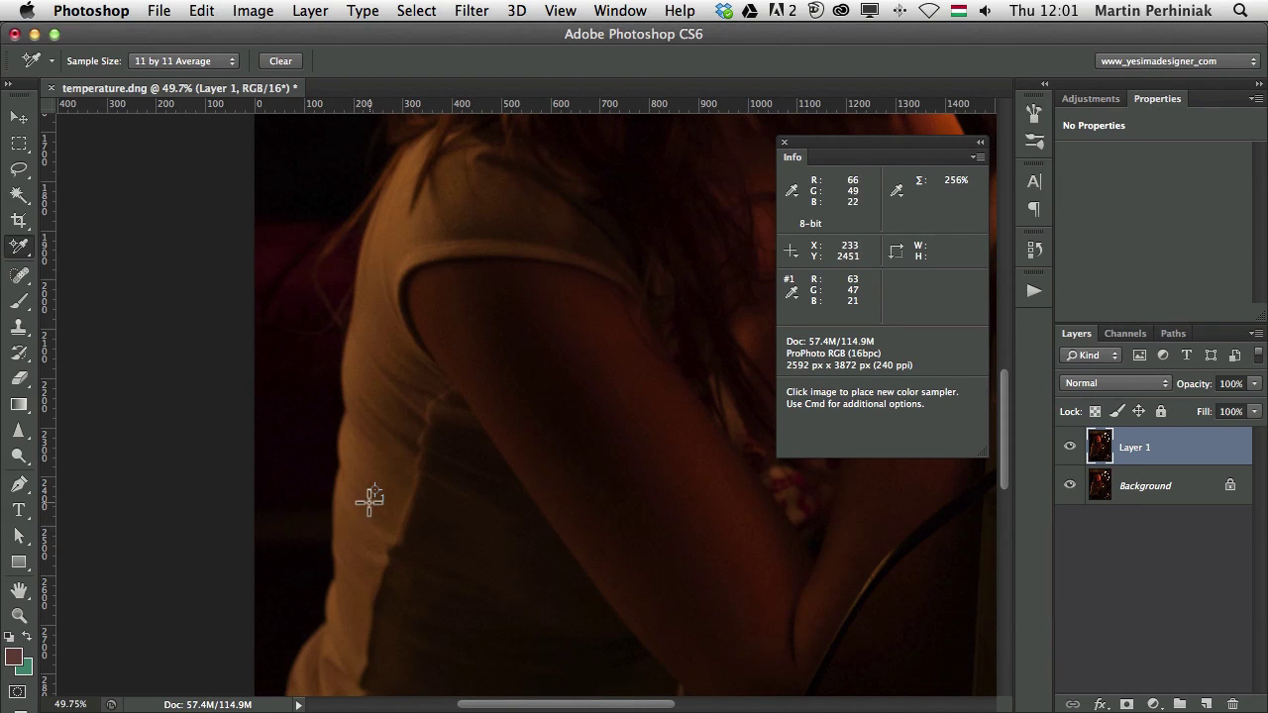
mouse_move(374, 489)
mouse_down()
mouse_move(387, 465)
mouse_move(381, 483)
mouse_up()
key(space)
- Add colour sampler #2 on the woman's shoulder, reading RGB 76/53/25
drag(679, 311, 324, 415)
click(715, 281)
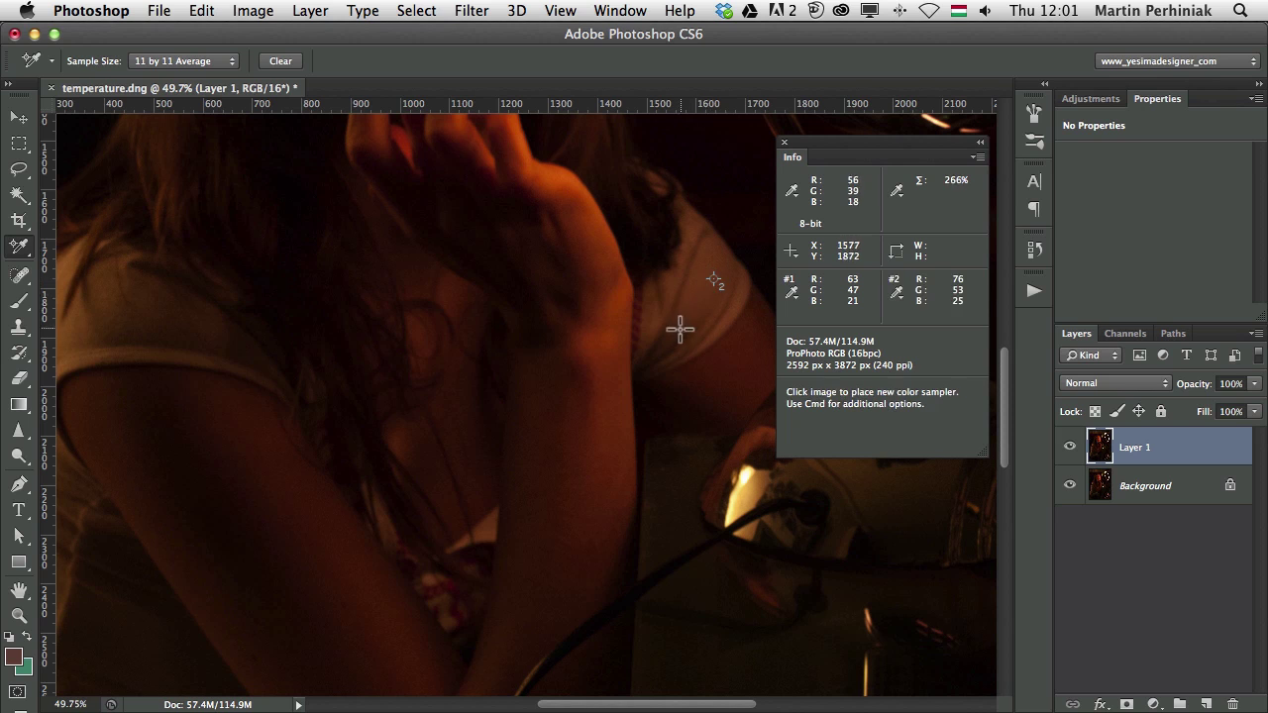
key(space)
drag(382, 402, 529, 320)
- Zoom out from 49.7% to 16.7% so the whole portrait fits the window
key(space)
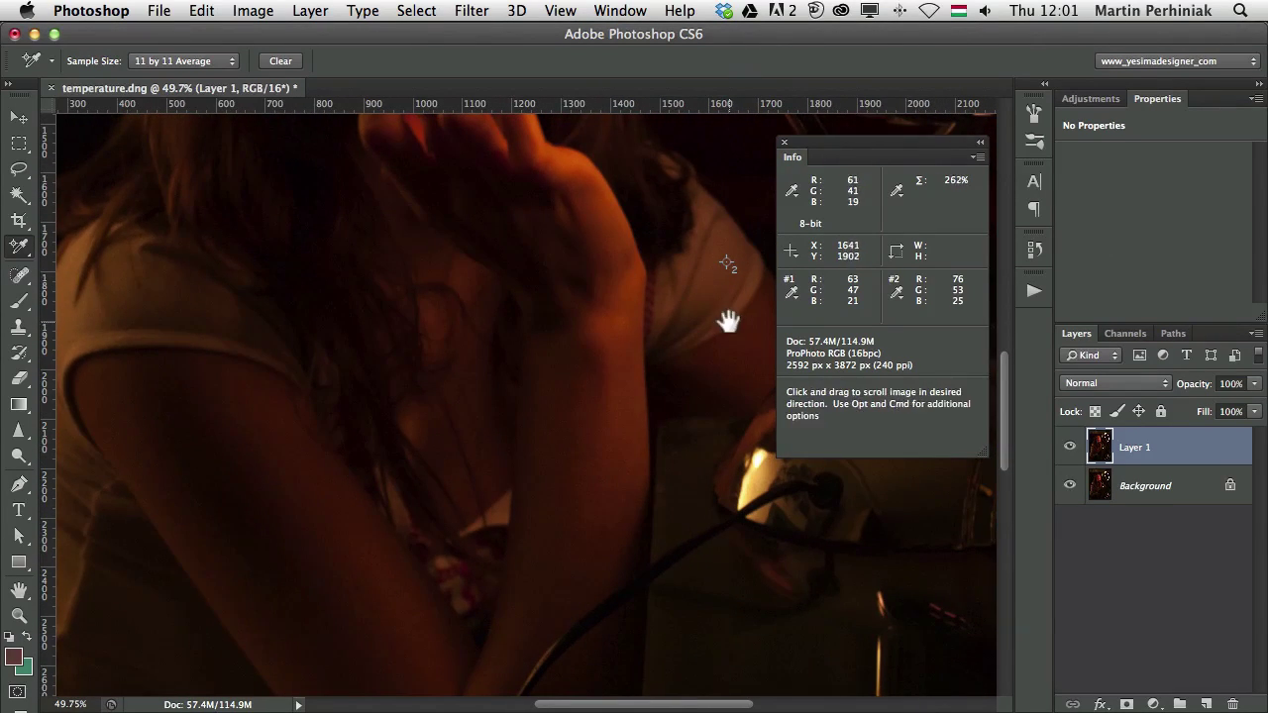
drag(728, 320, 559, 394)
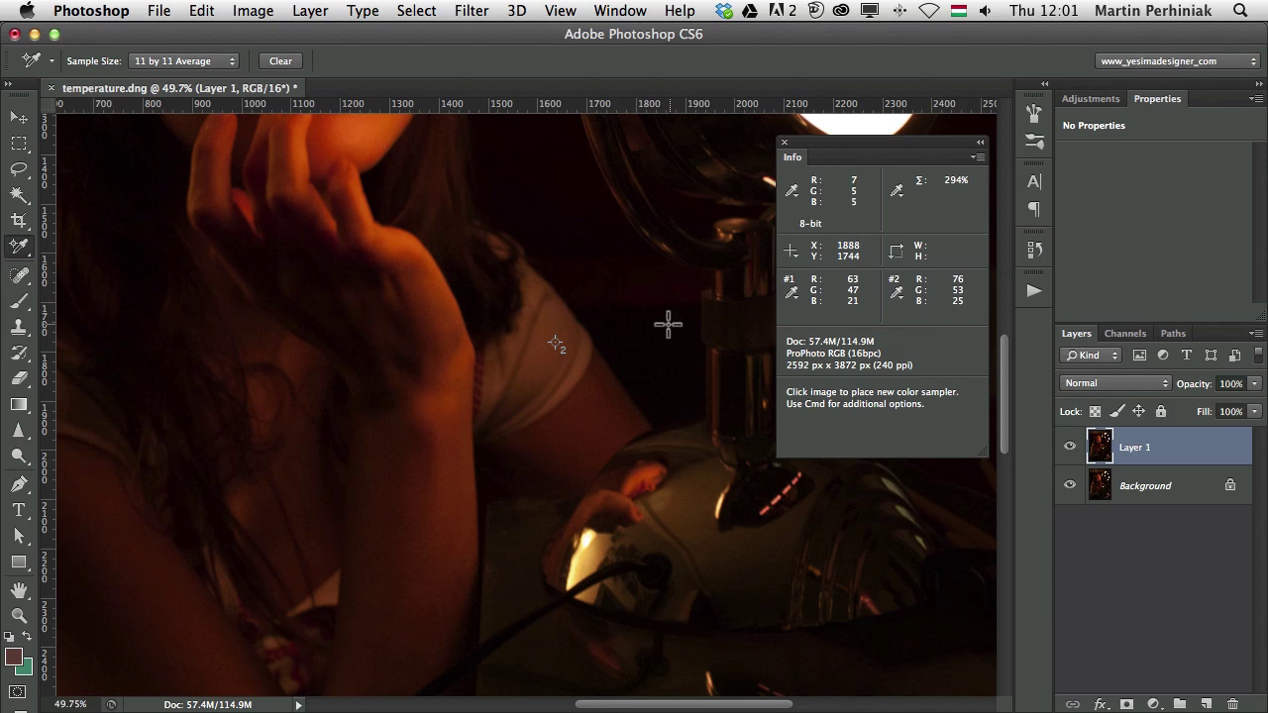
key(super+minus)
key(super+minus)
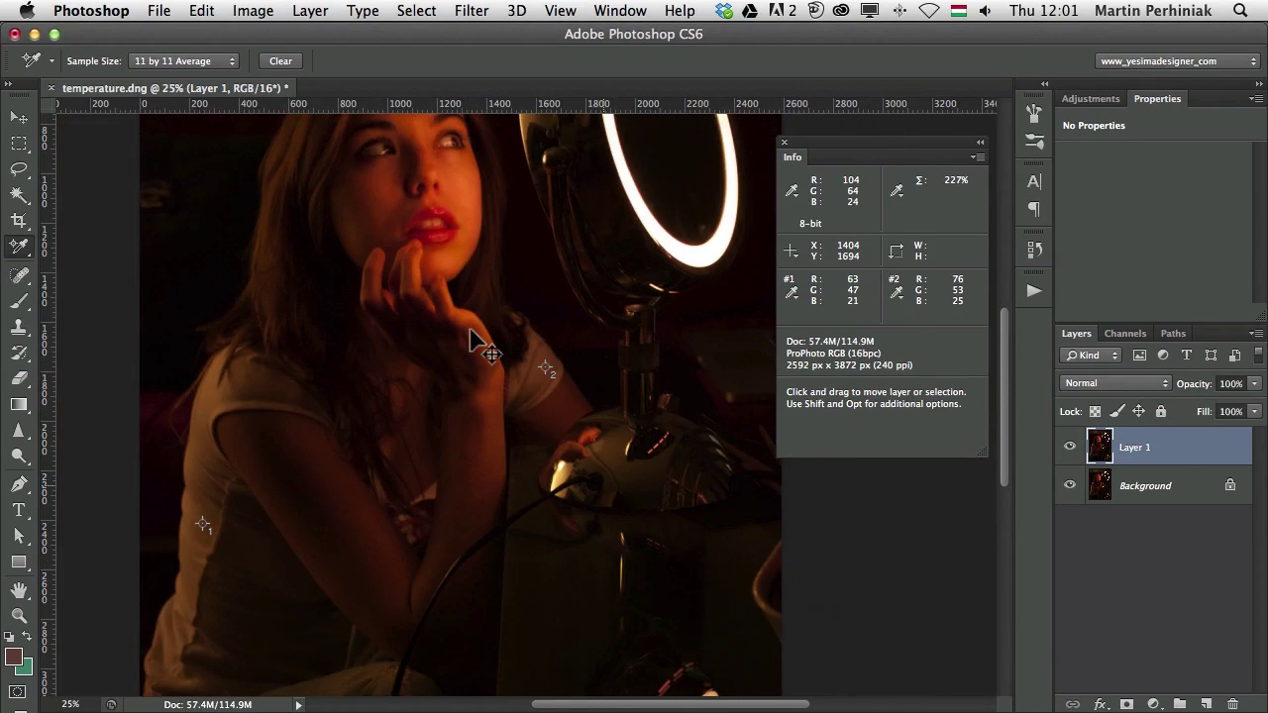
key(super+minus)
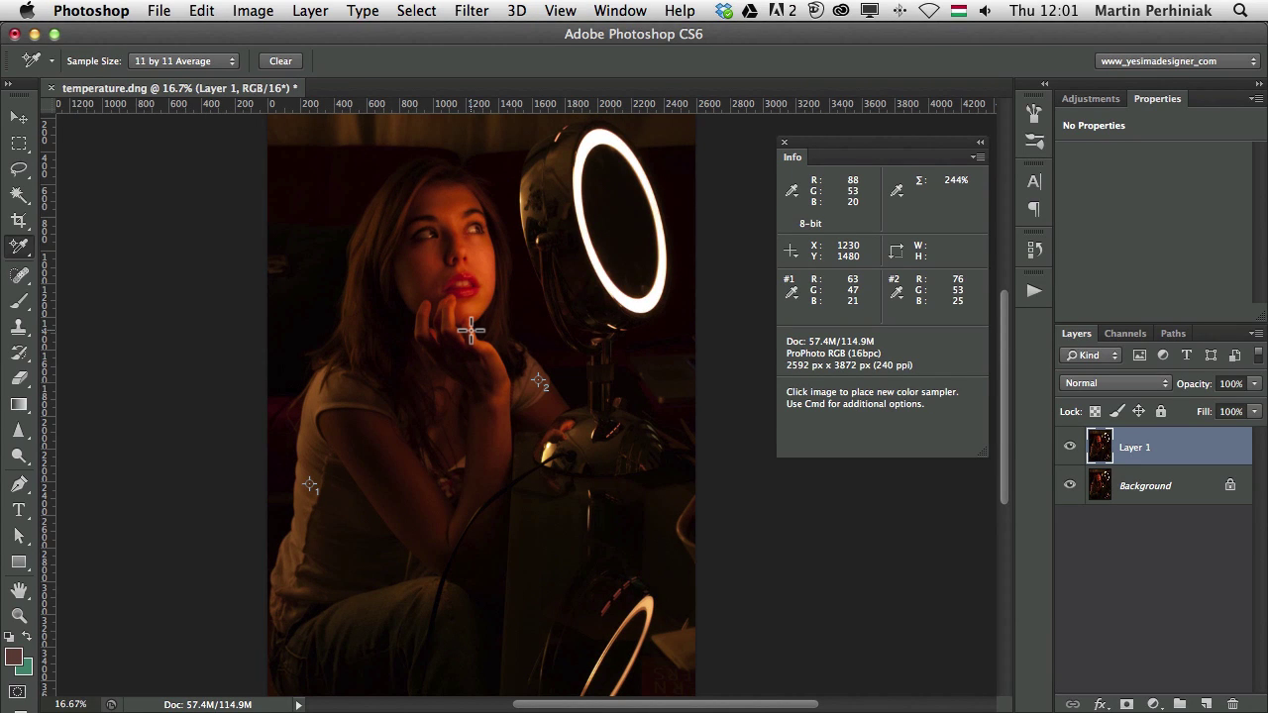
- Add a Curves adjustment layer and raise the RGB curve point to input 102, output 154
right_click(1102, 101)
click(1106, 98)
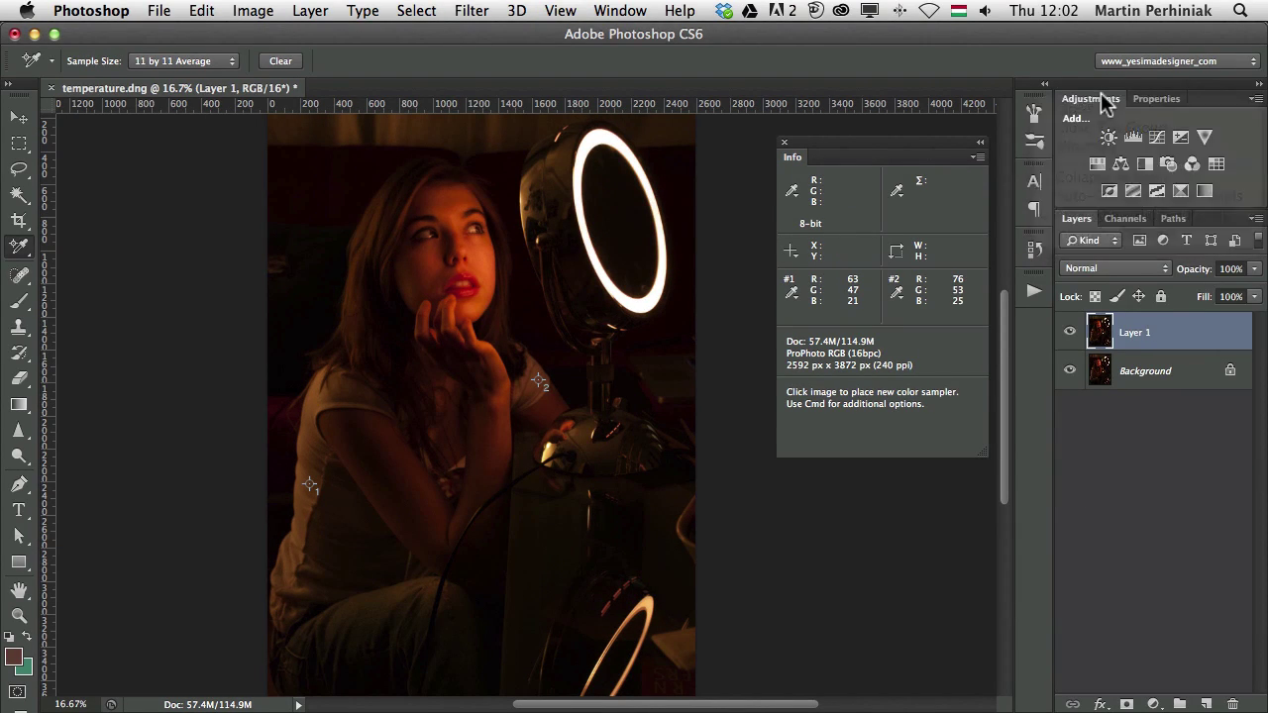
click(1157, 135)
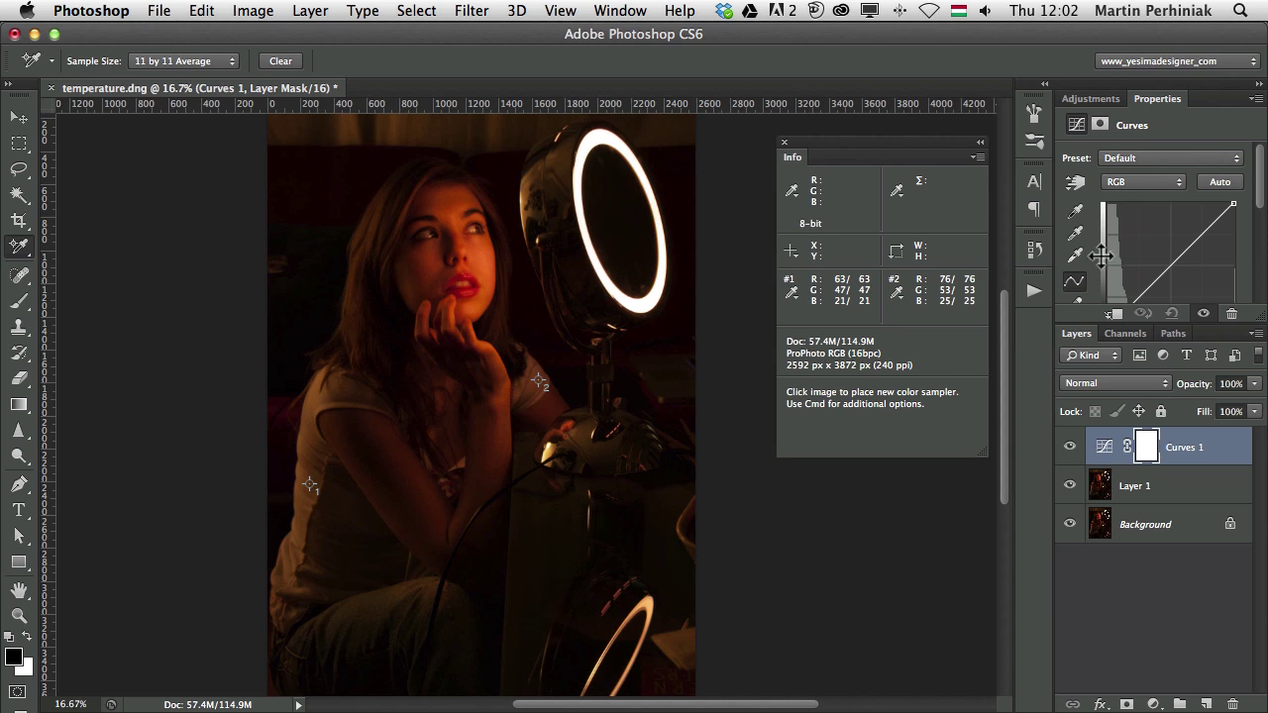
drag(1086, 323, 1080, 432)
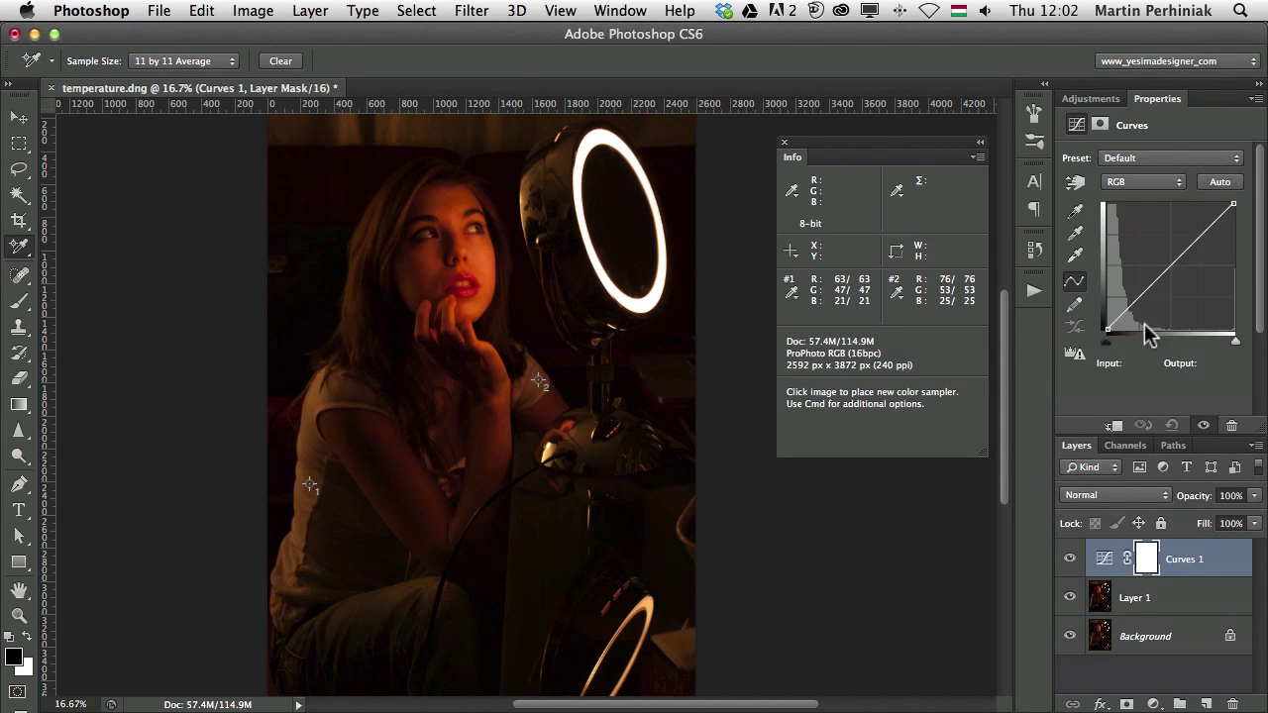
drag(1151, 286, 1152, 263)
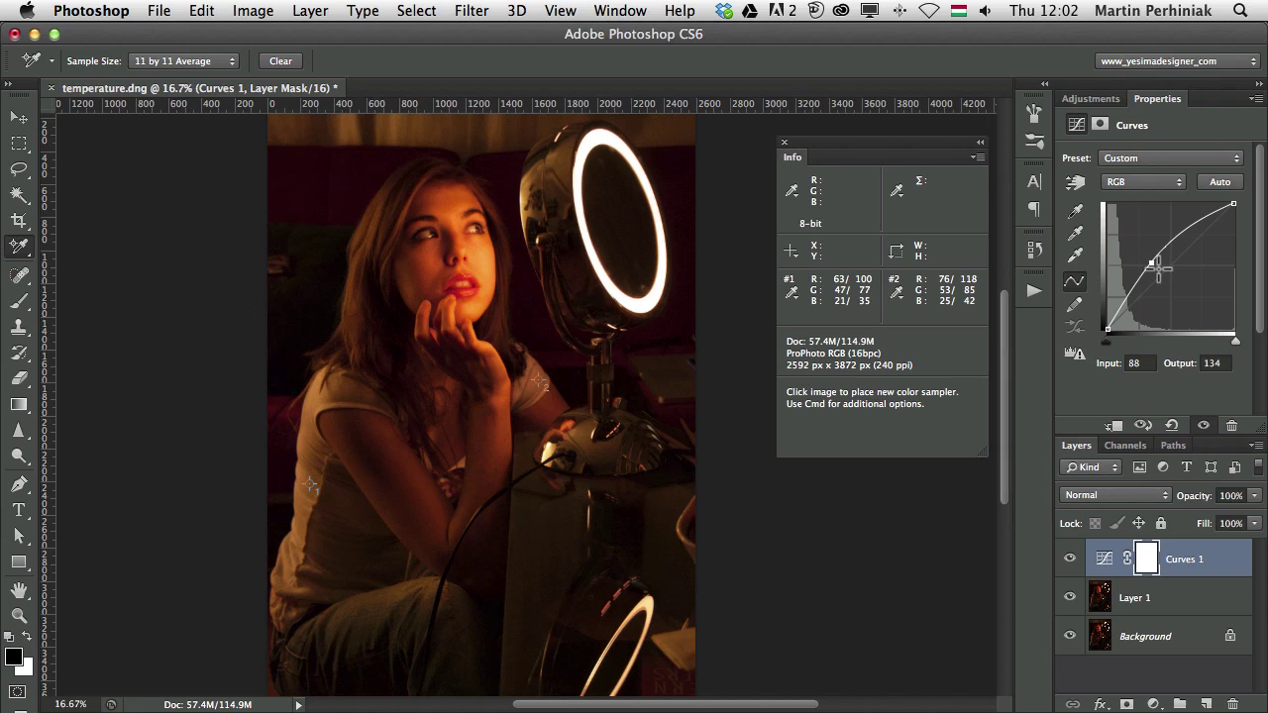
mouse_move(1151, 261)
mouse_down()
mouse_move(1166, 249)
mouse_move(1157, 257)
mouse_move(1084, 185)
mouse_move(1147, 269)
mouse_move(1159, 248)
mouse_up()
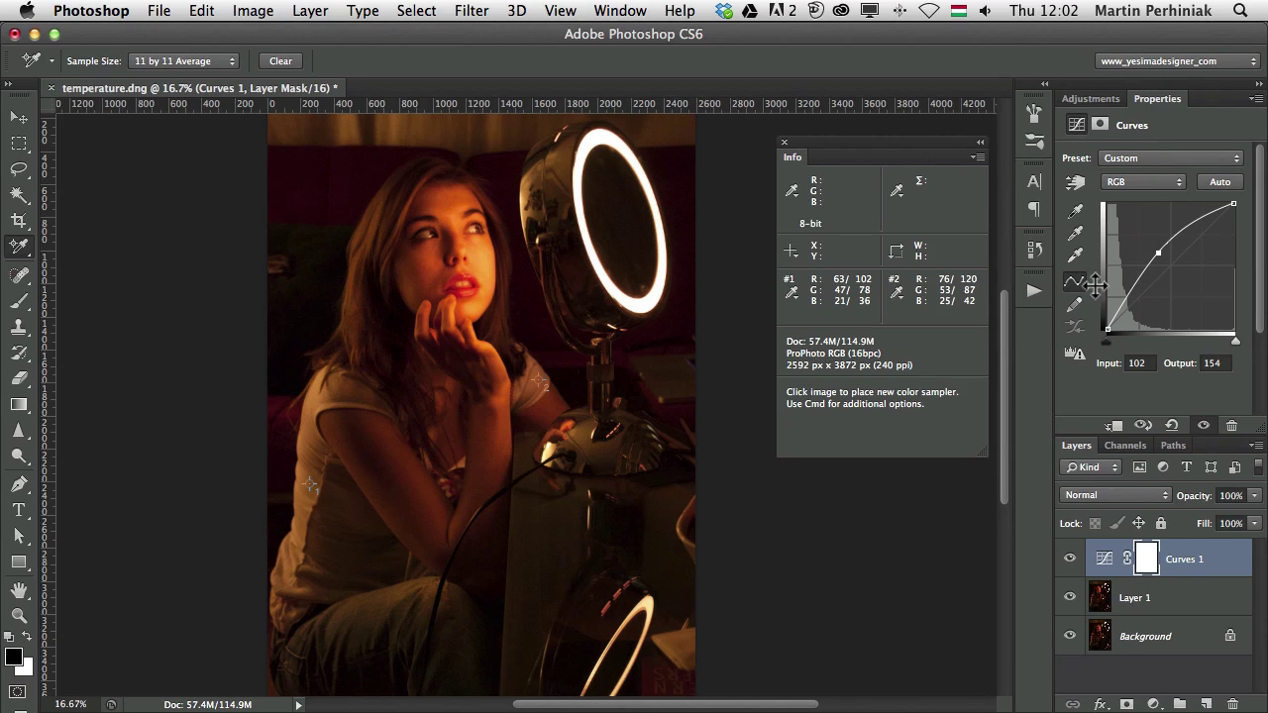
- Pull the Red channel curve down to reduce red in the portrait
click(1126, 182)
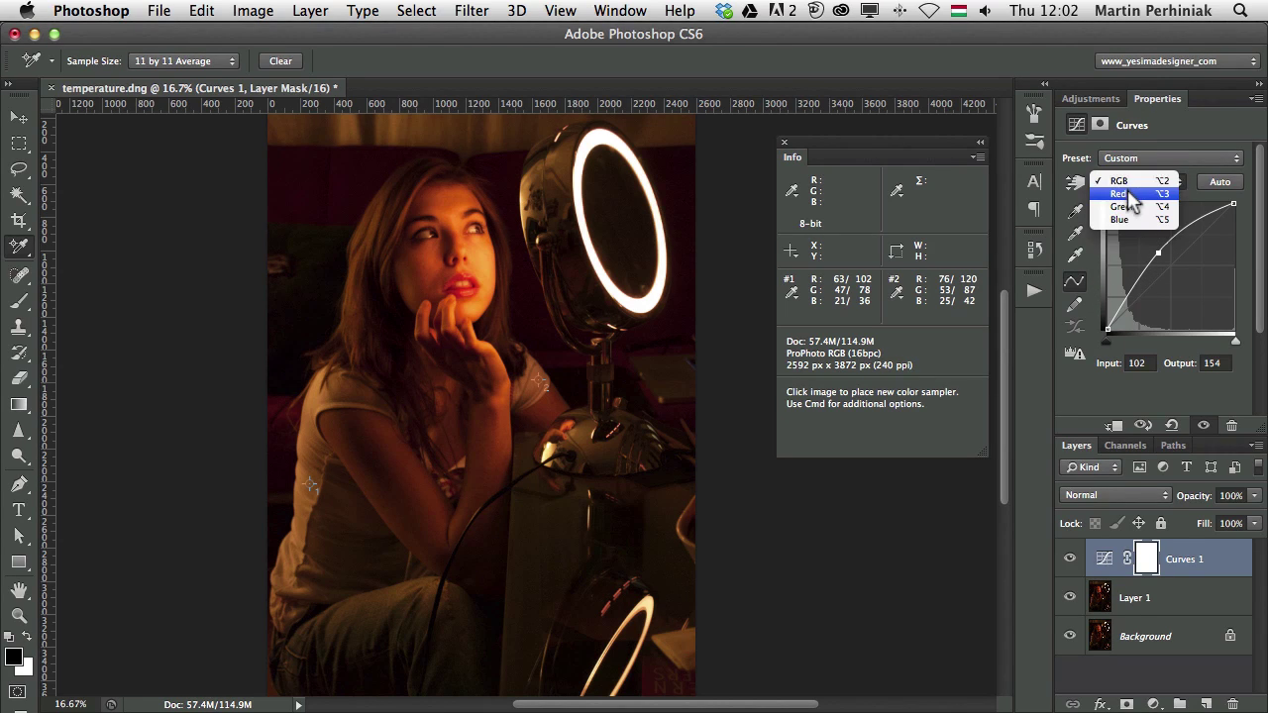
click(1122, 193)
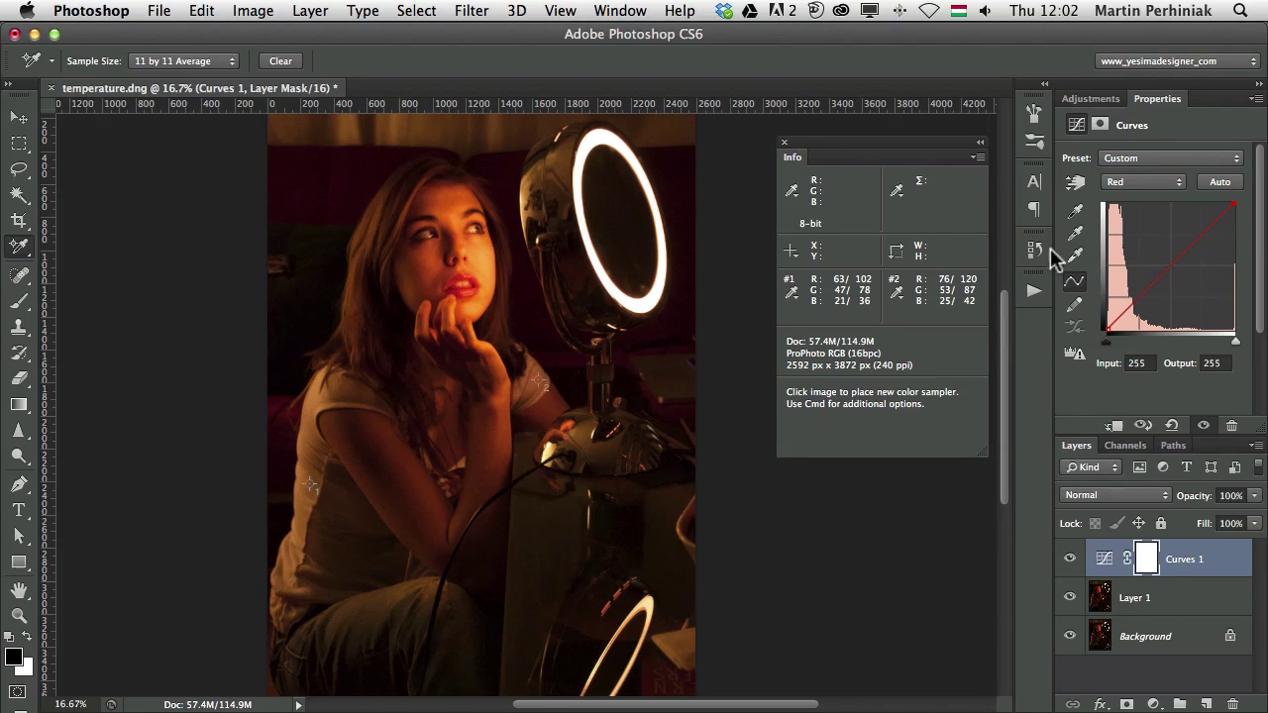
drag(1172, 265, 1178, 279)
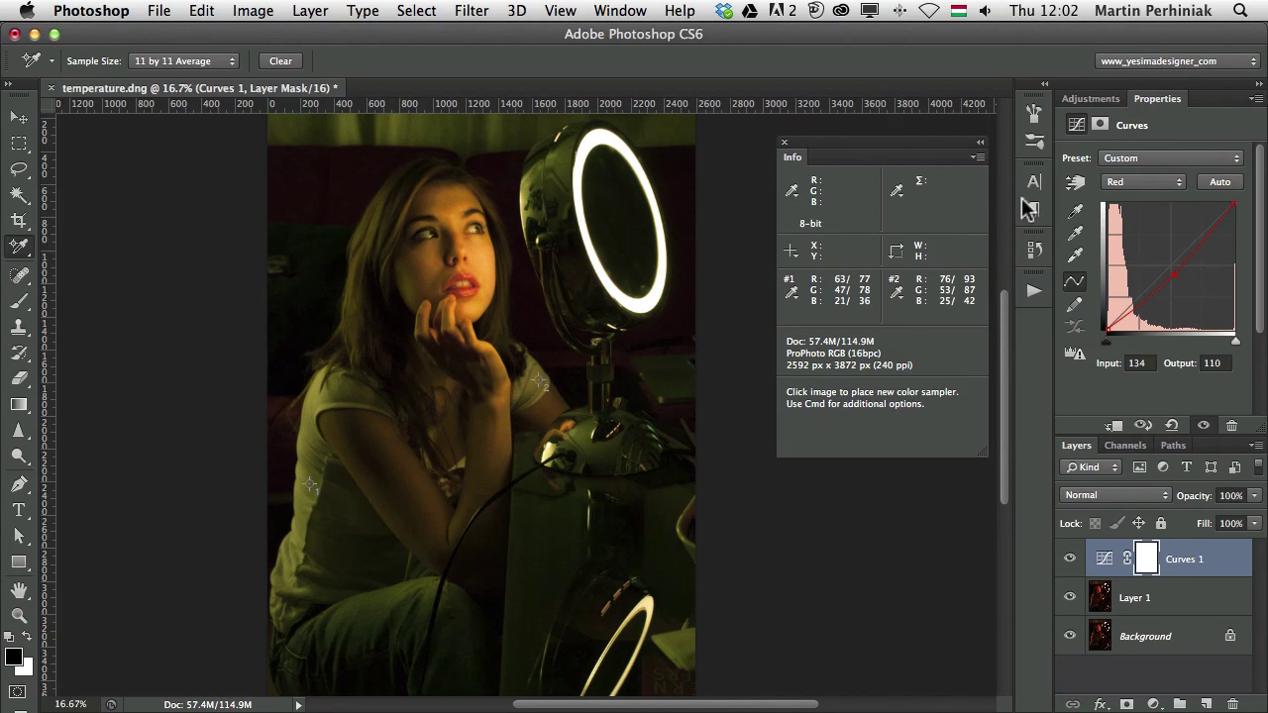
- Raise the Blue channel curve to input 101, output 193 to add blue
click(1133, 184)
click(1134, 215)
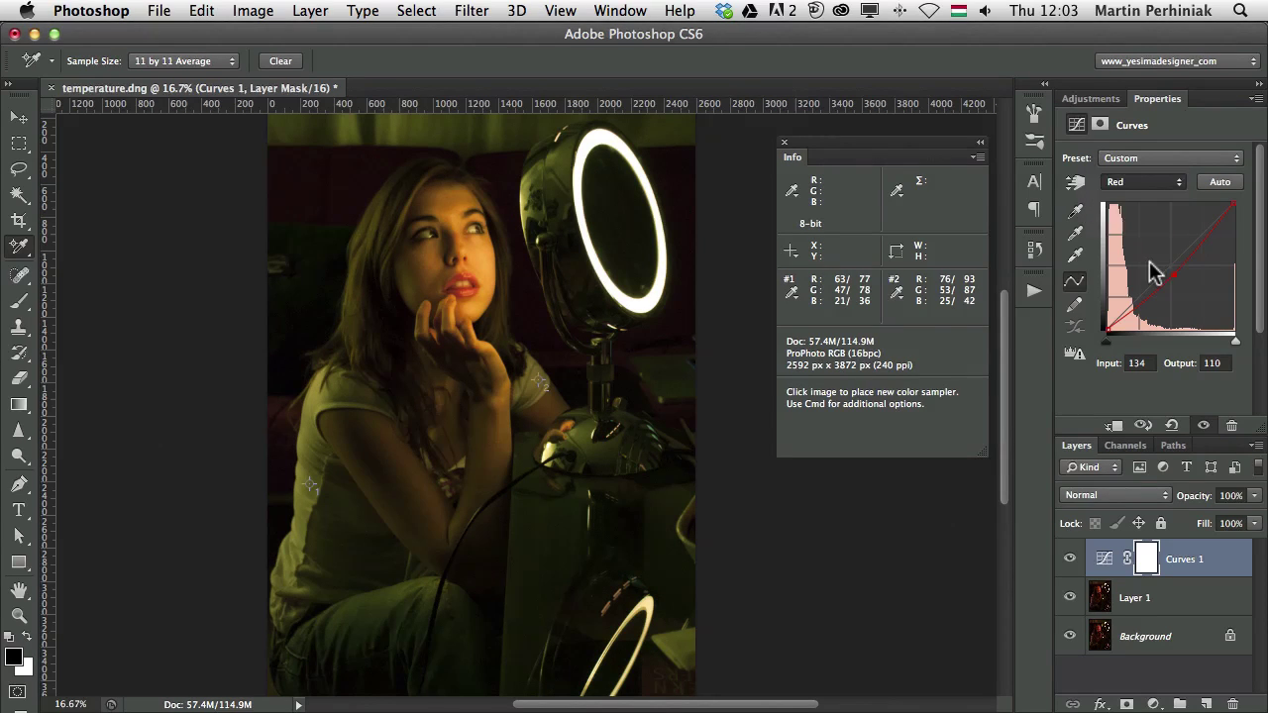
drag(1172, 266, 1157, 232)
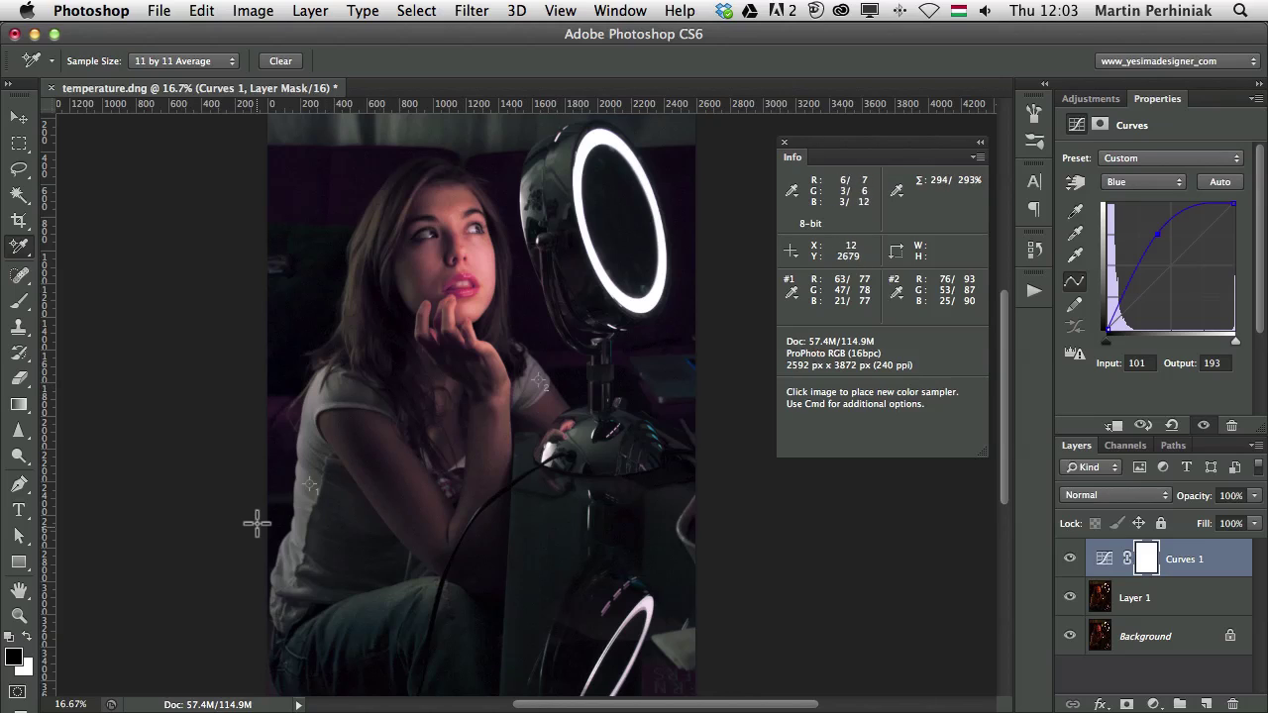
click(1070, 561)
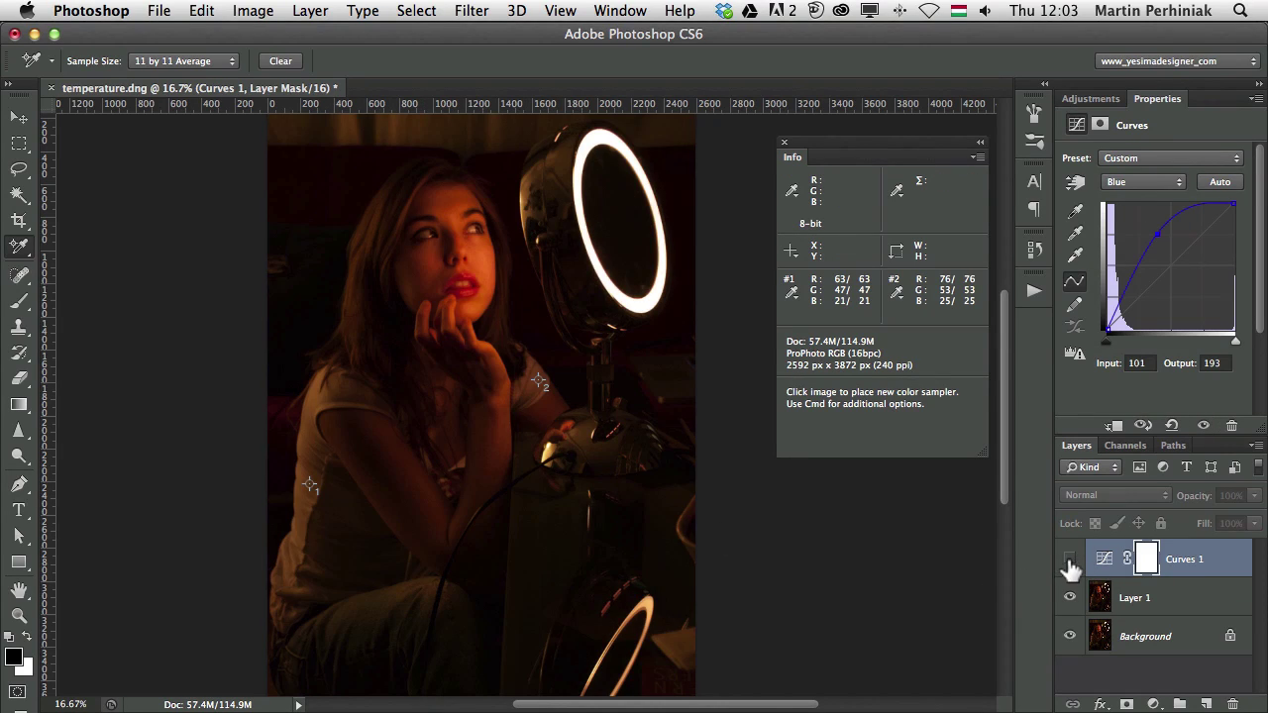
click(1071, 562)
click(1070, 560)
click(1071, 563)
click(1071, 563)
click(1071, 563)
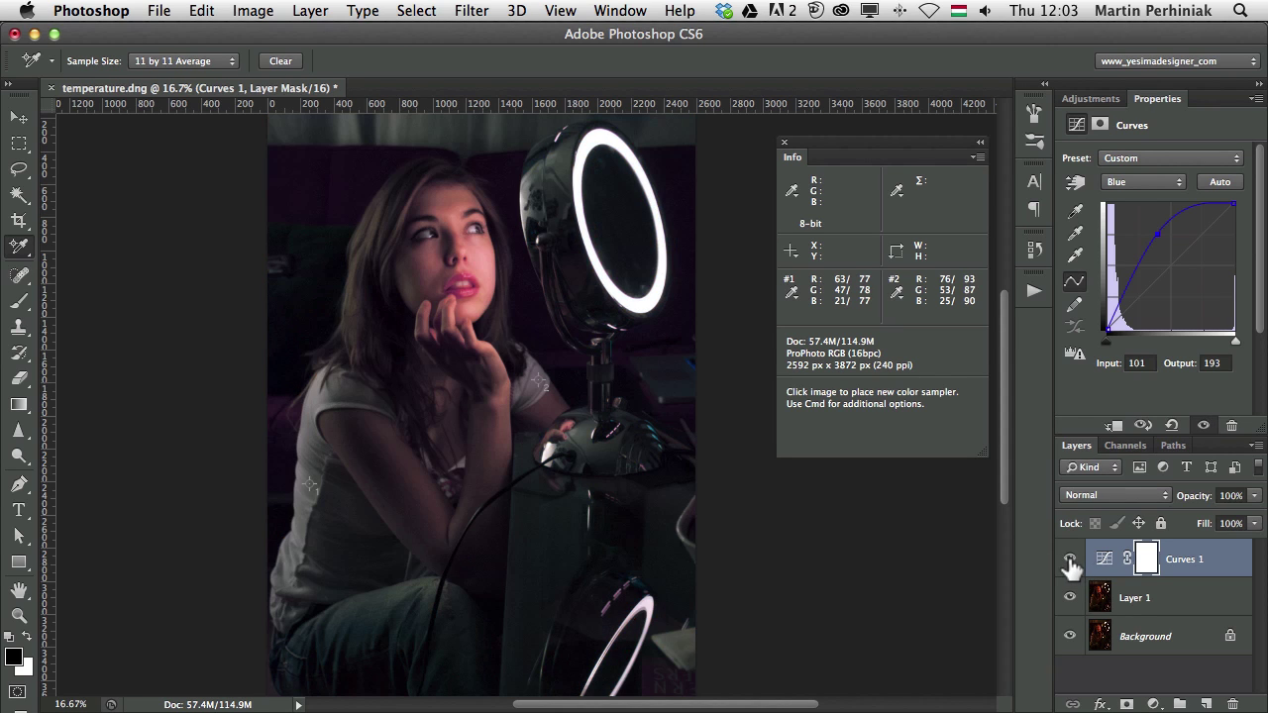
click(1070, 561)
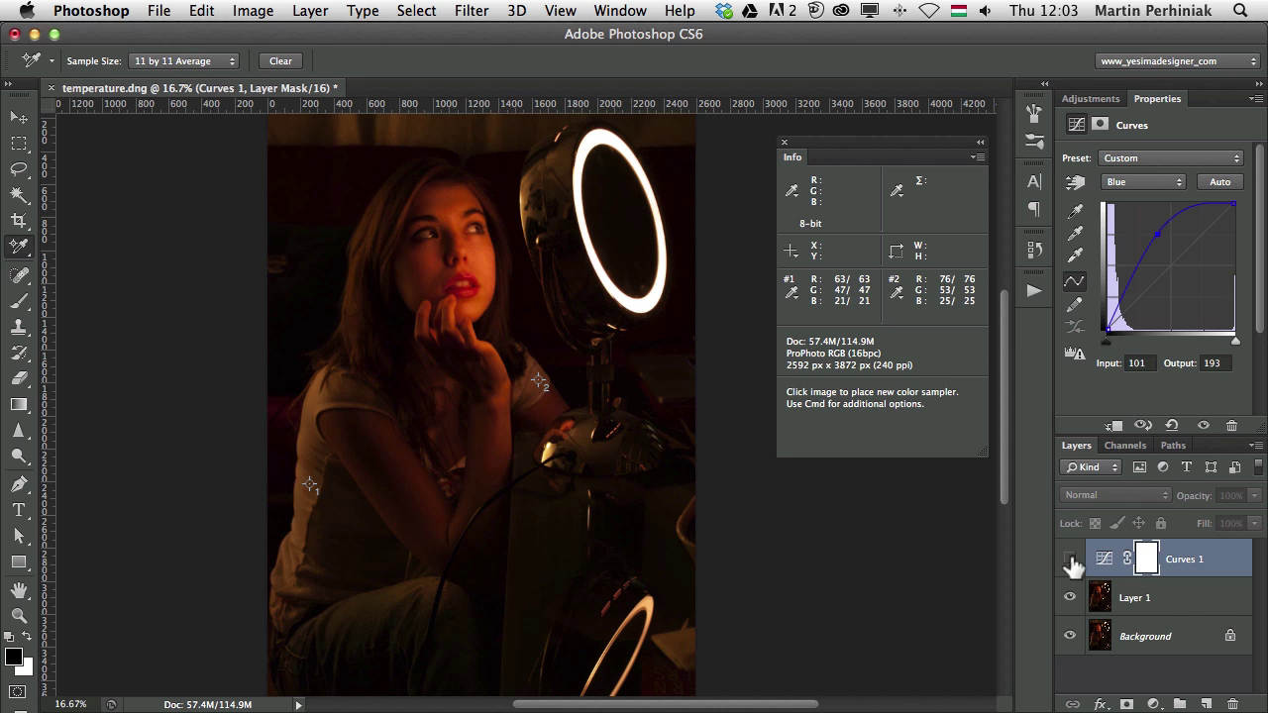
click(1070, 560)
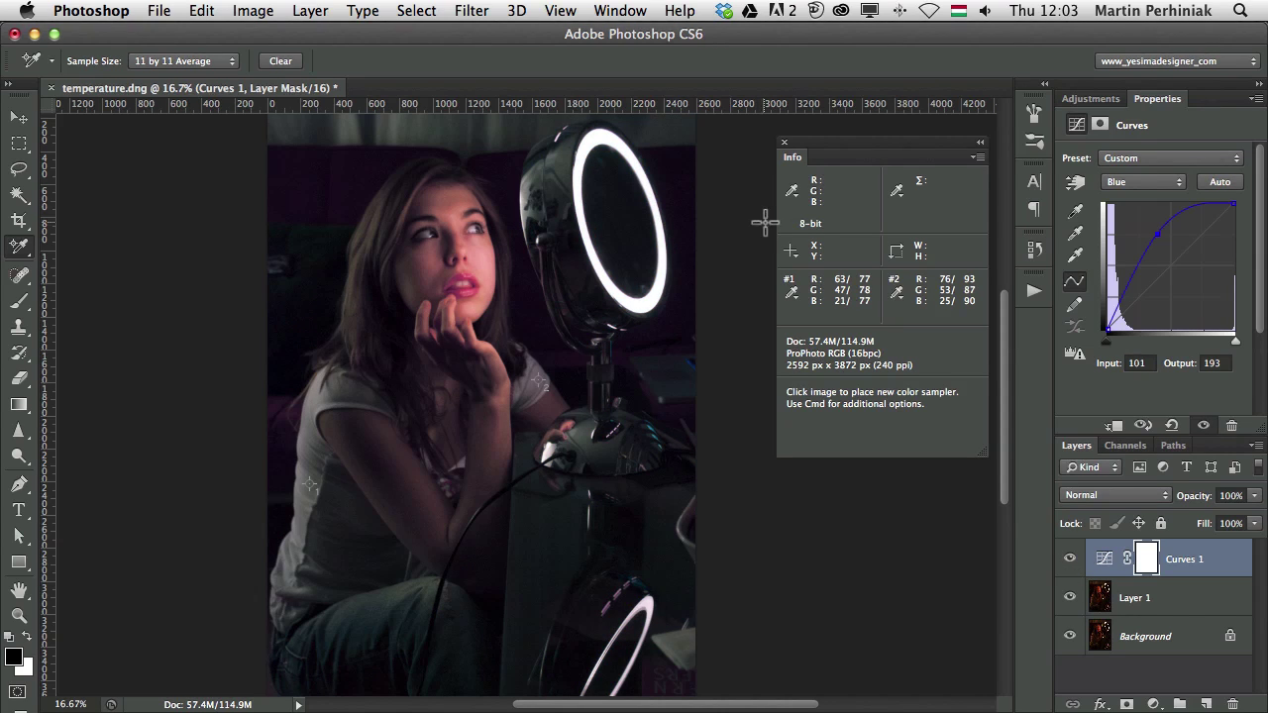
click(1070, 561)
click(1070, 561)
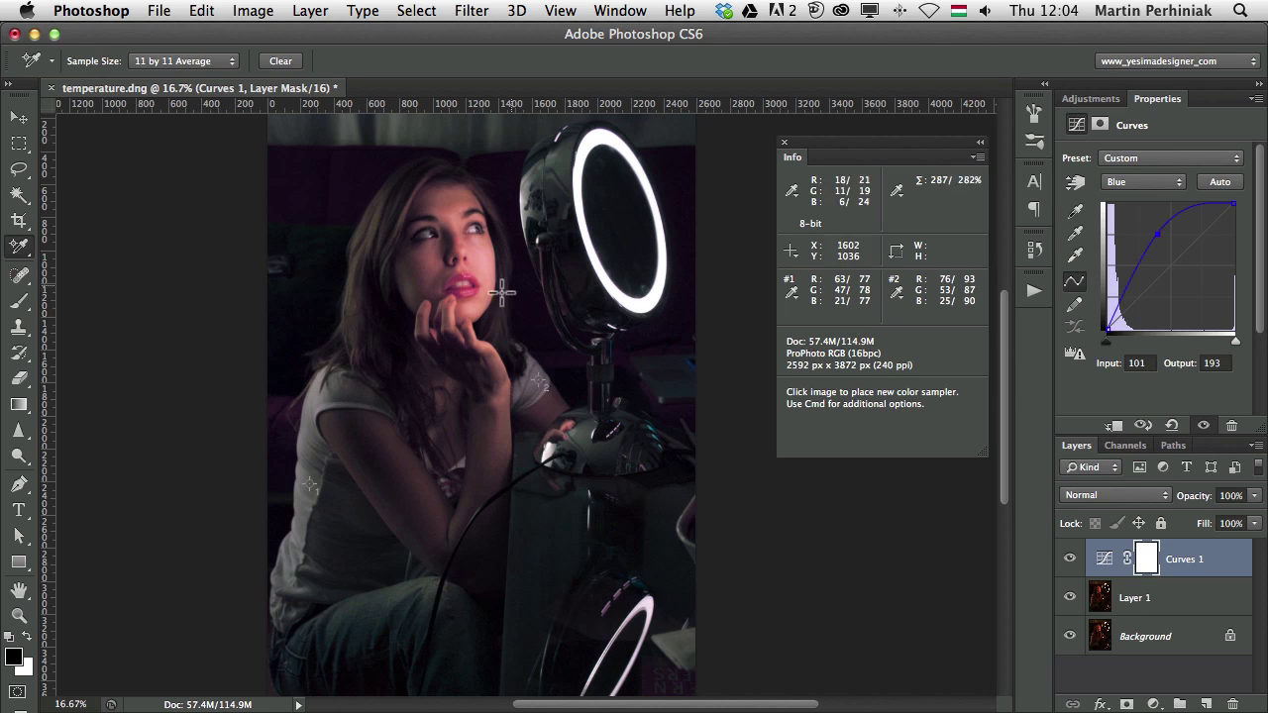
- Delete colour sampler #2 and switch to the Eyedropper Tool
alt+click(537, 382)
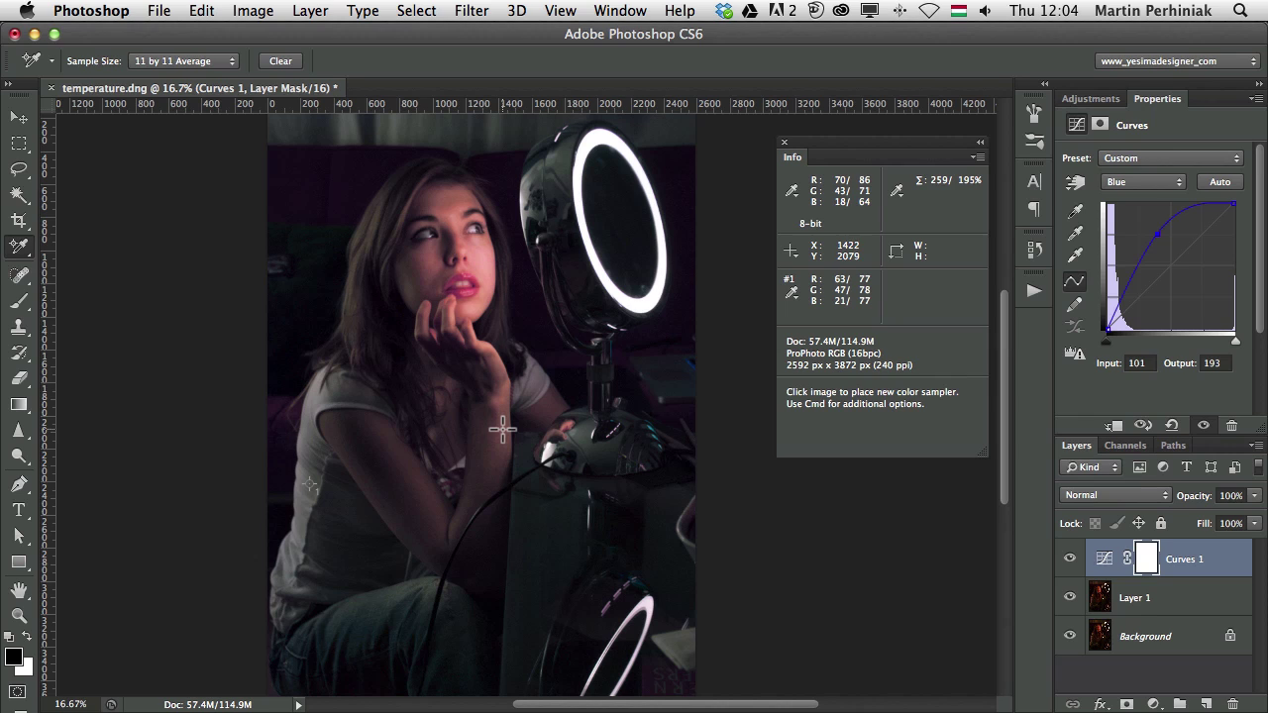
click(19, 246)
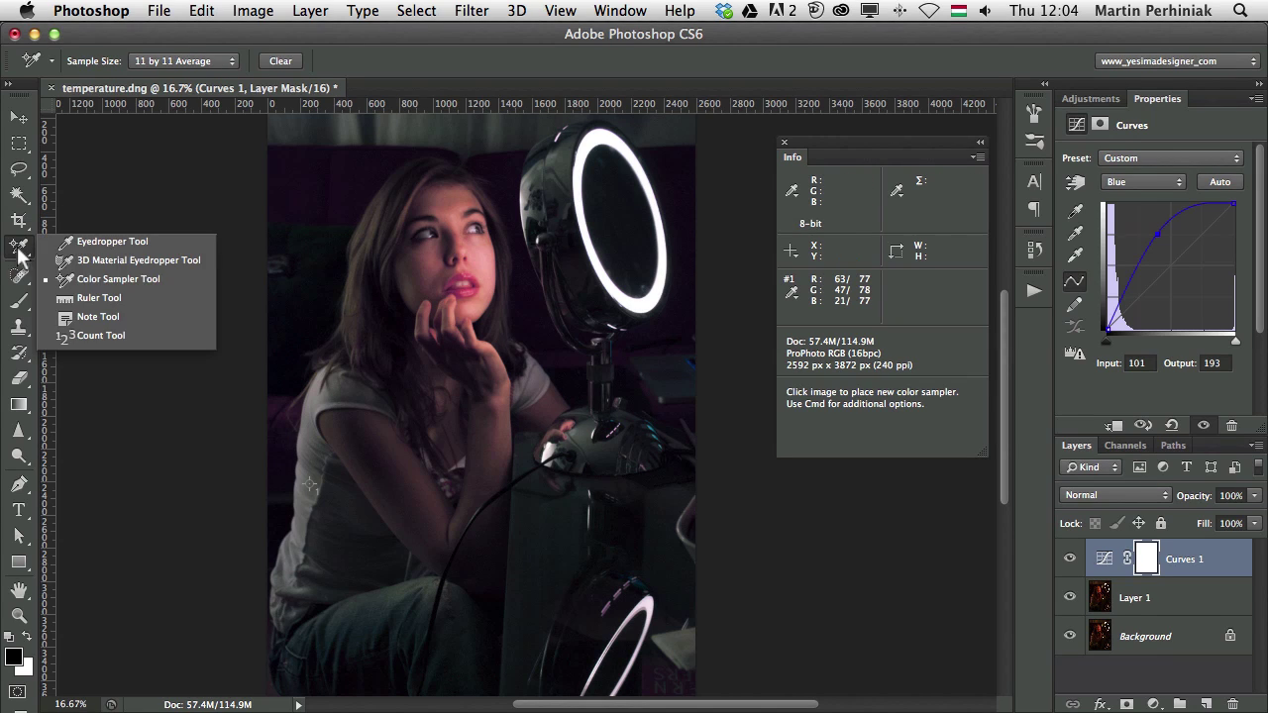
click(107, 244)
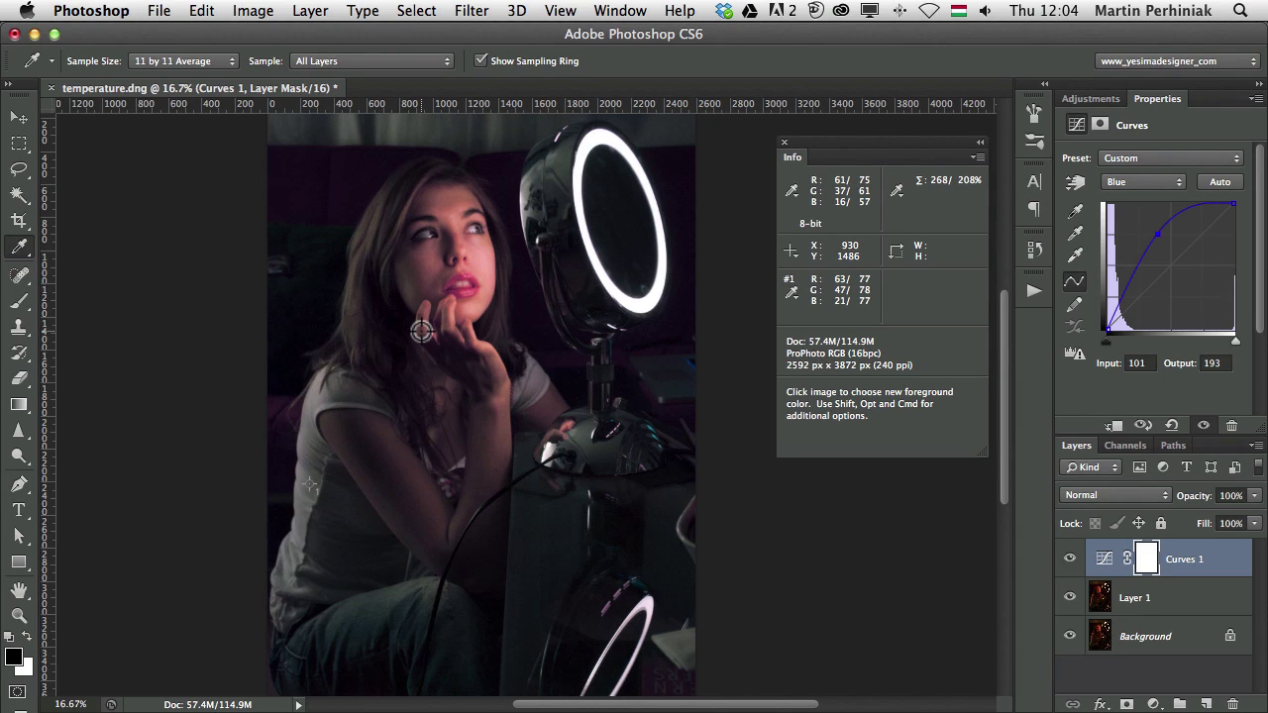
- Add a new colour sampler #2, then delete it, leaving only sampler #1 at RGB 77/78/77
key(shift)
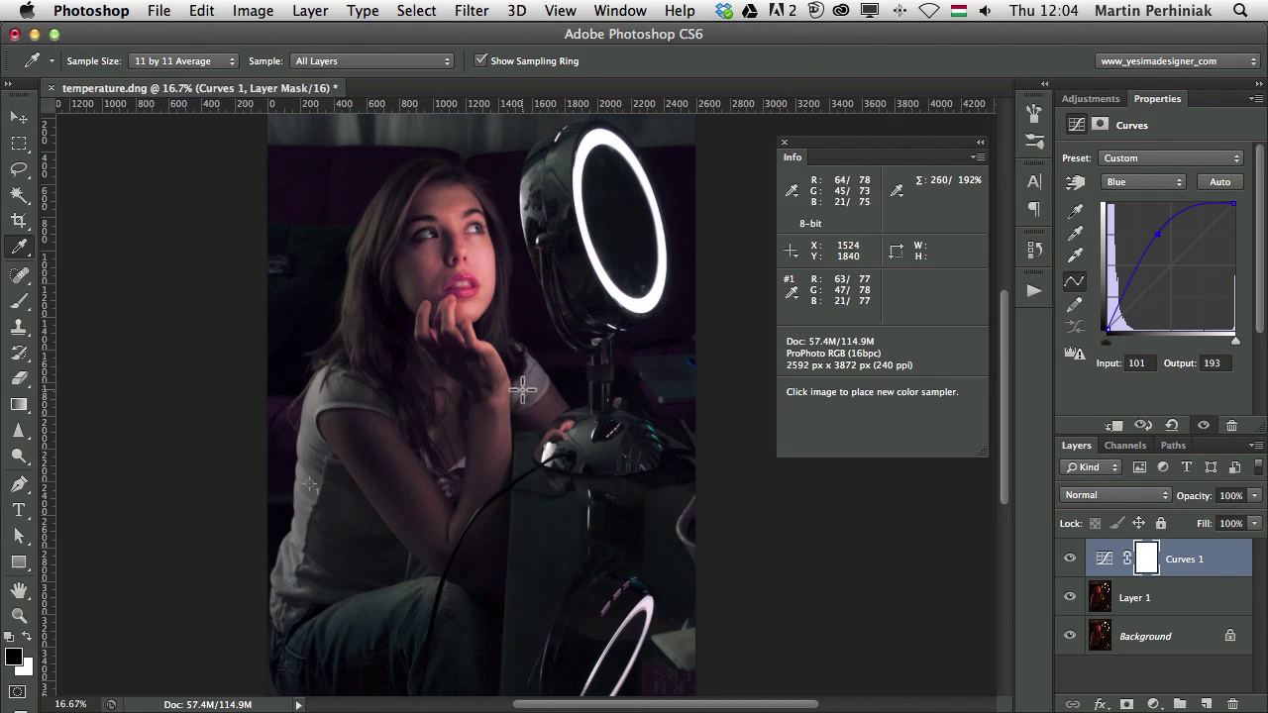
shift+click(535, 381)
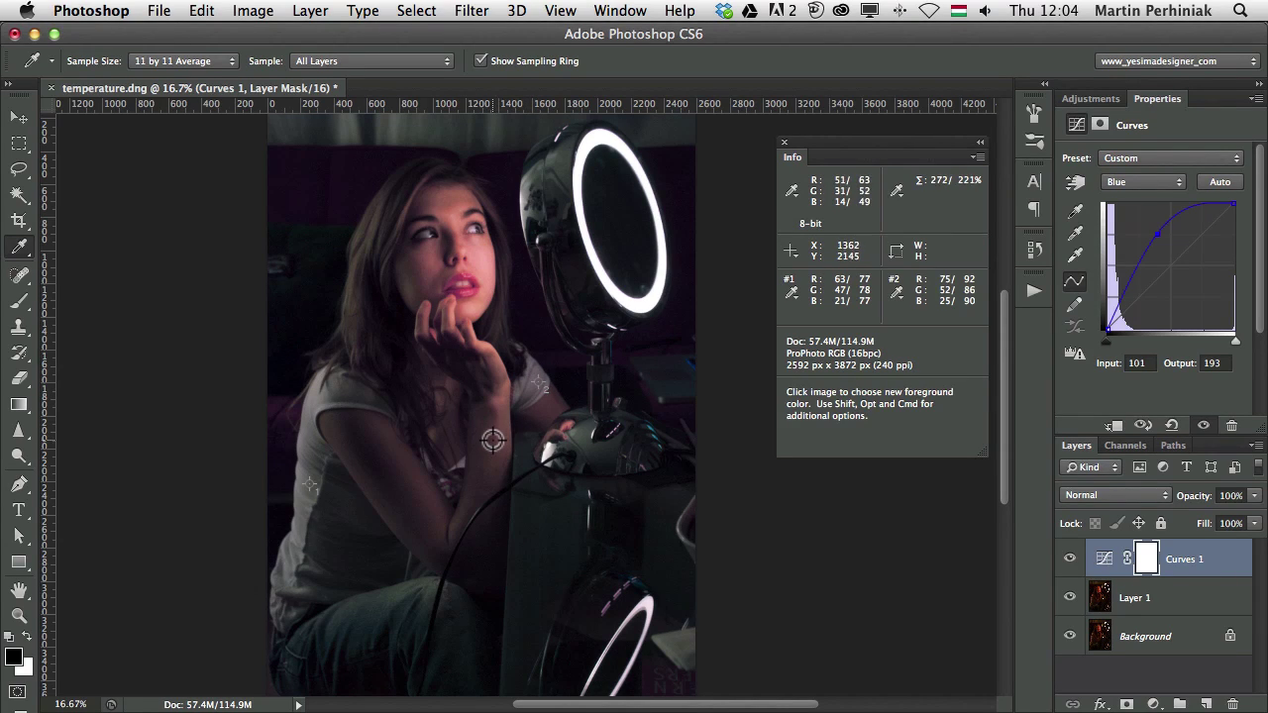
key(shift)
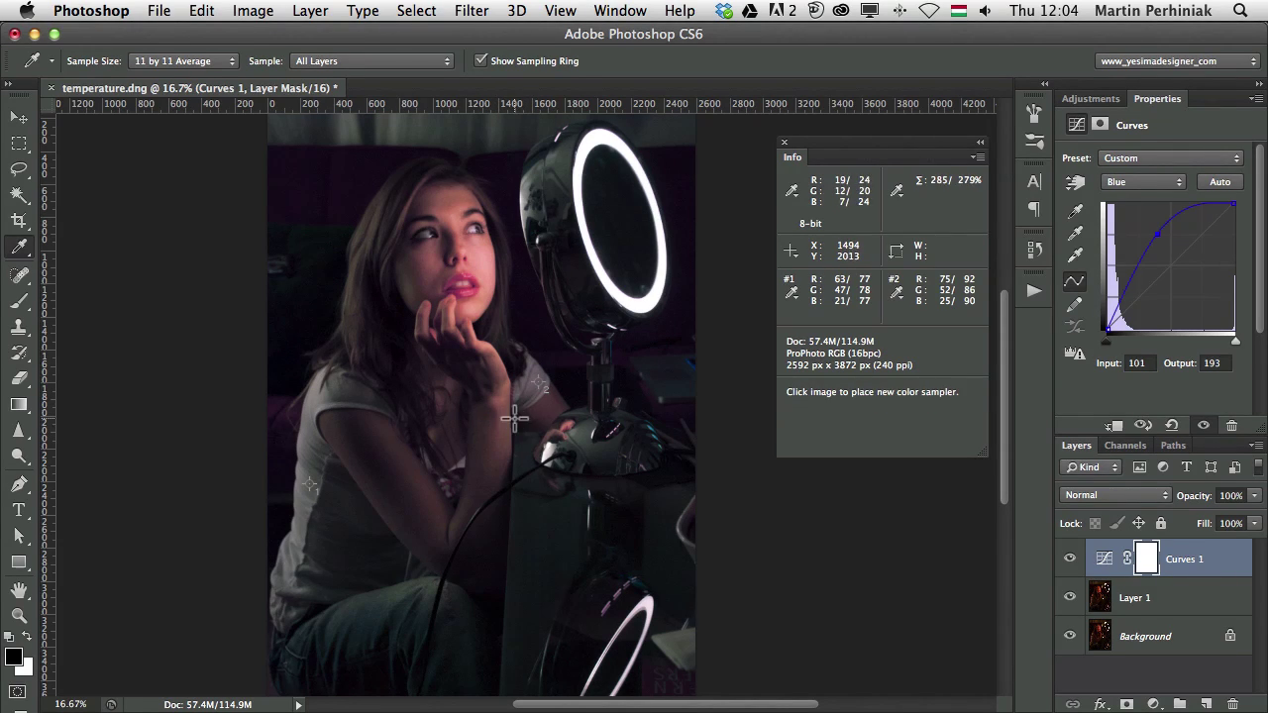
key(alt)
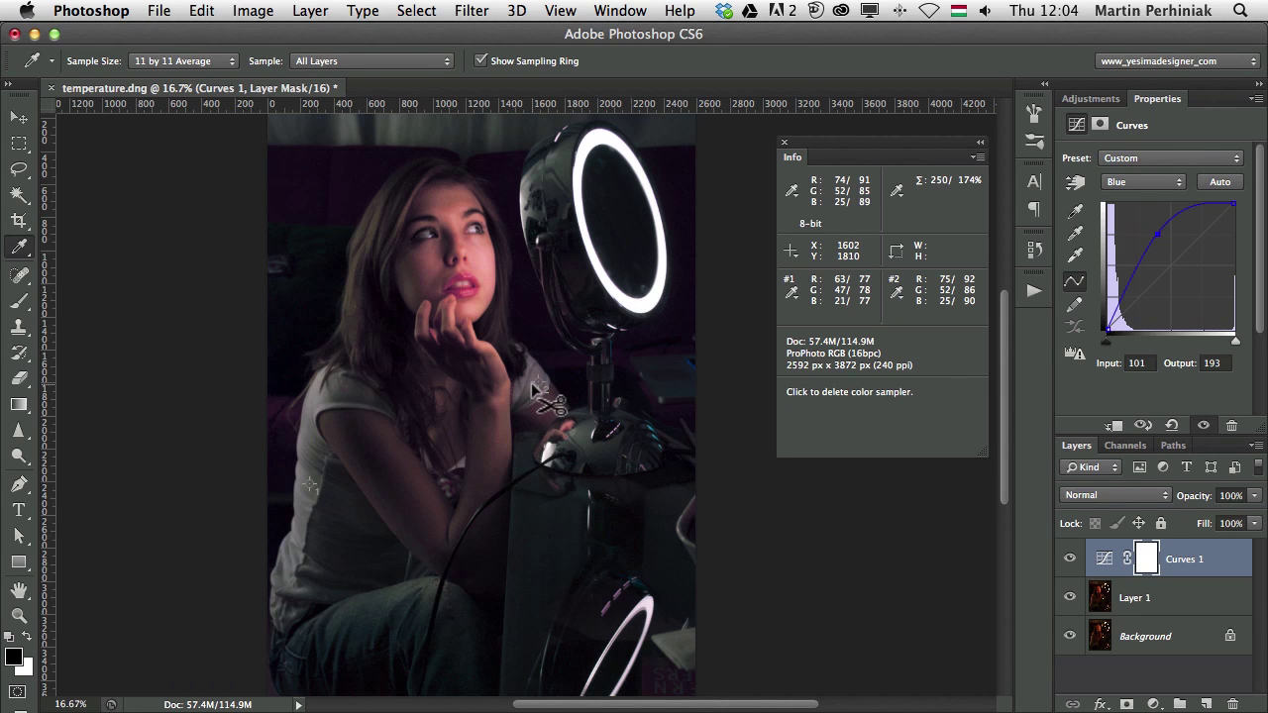
alt+click(537, 384)
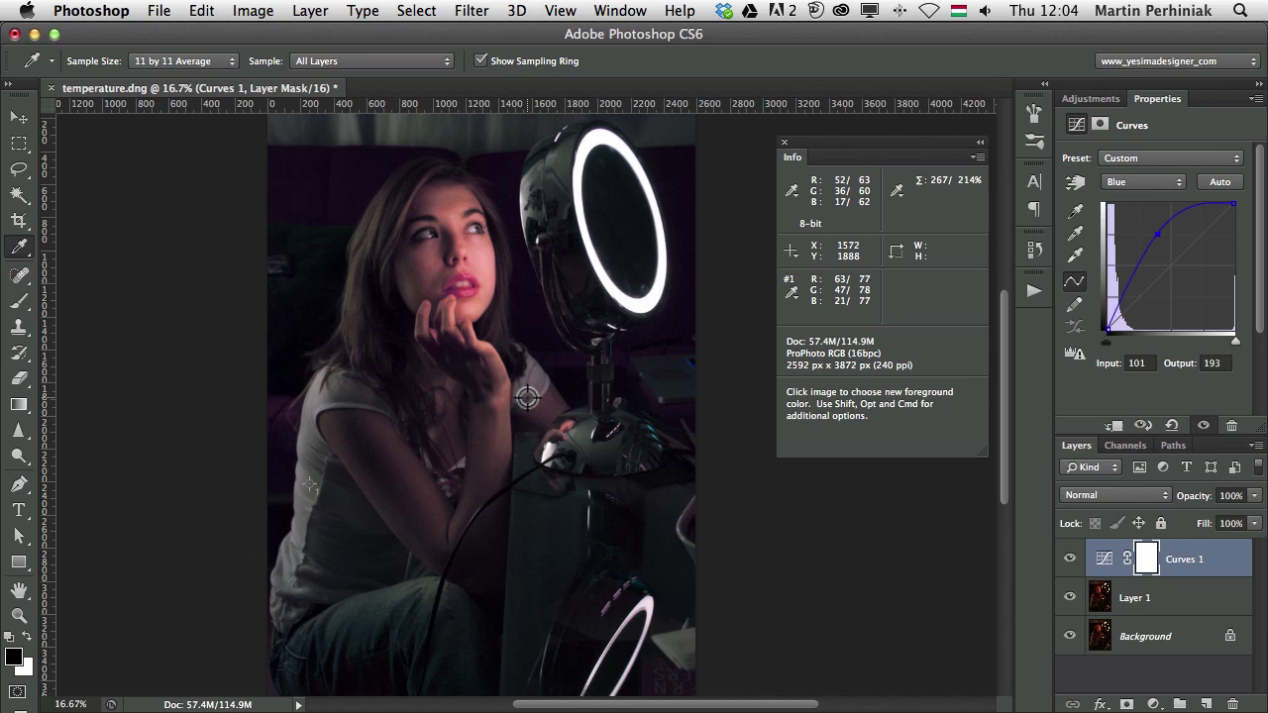